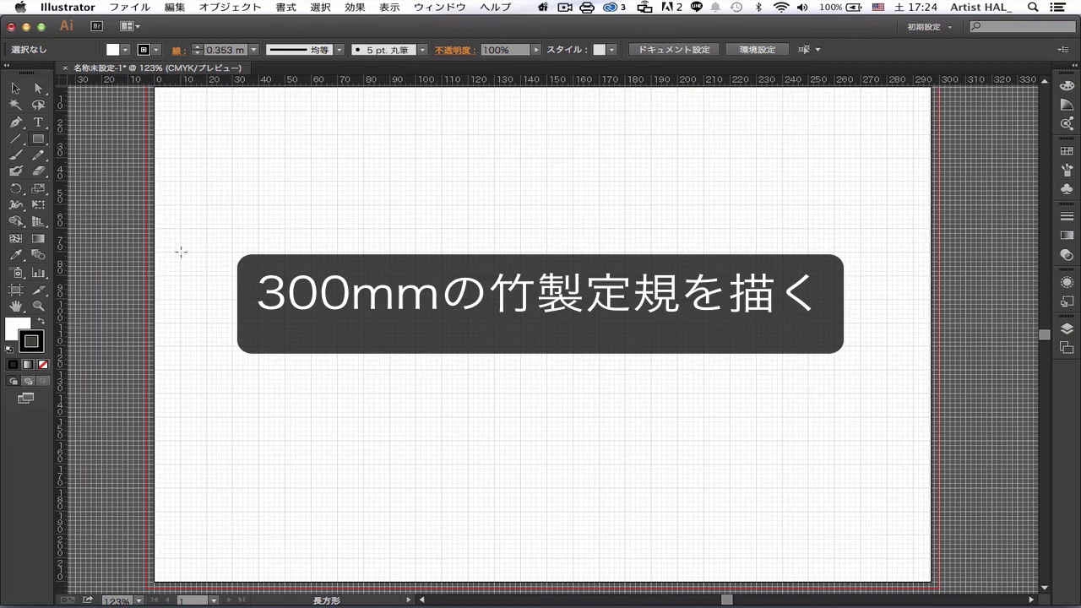
- Create a 300 × 25 mm rectangle and move it onto the artboard from the left side
{"action": "left_click", "coordinate": [180, 252]}
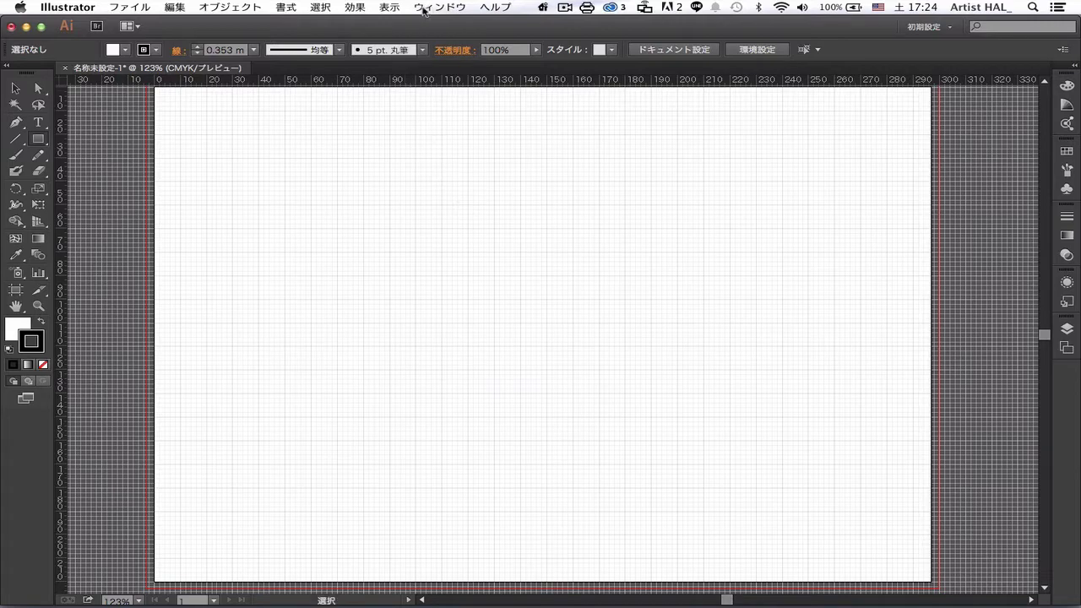
{"action": "left_click", "coordinate": [389, 8]}
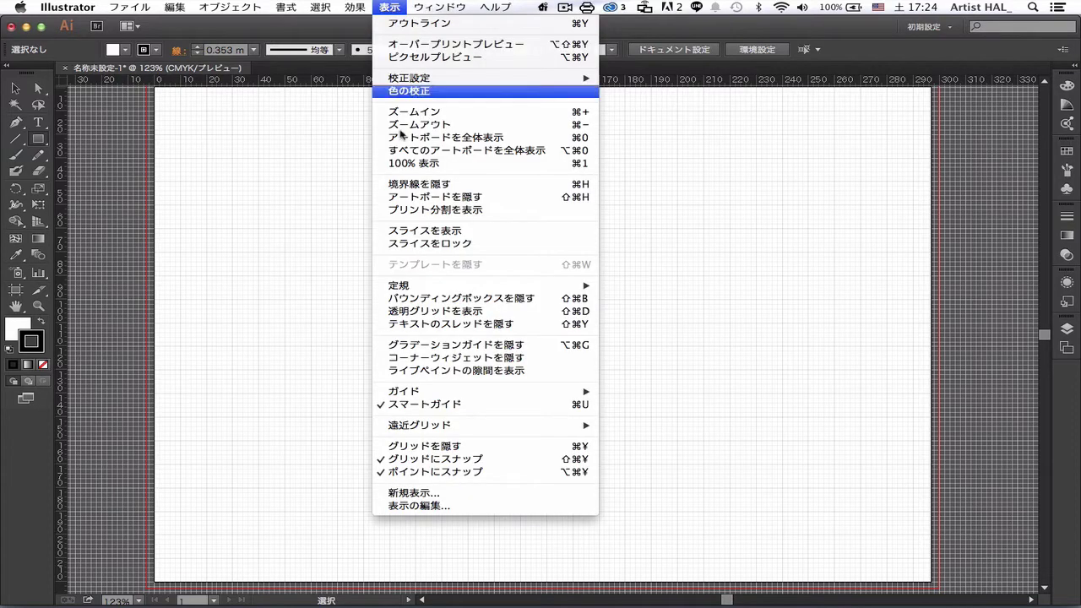
{"action": "left_click", "coordinate": [613, 459]}
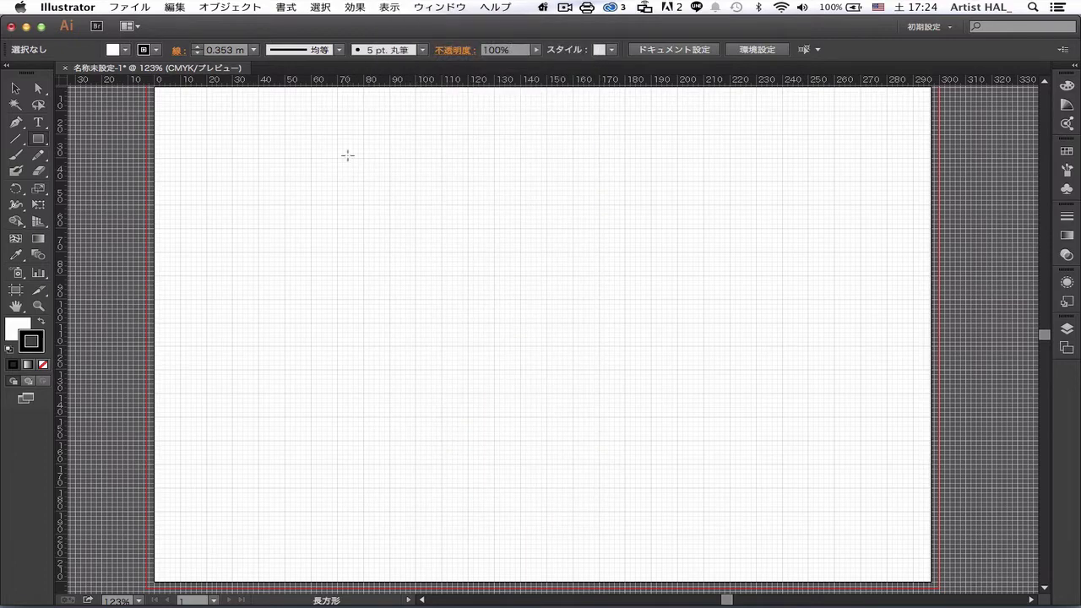
{"action": "left_click", "coordinate": [206, 228]}
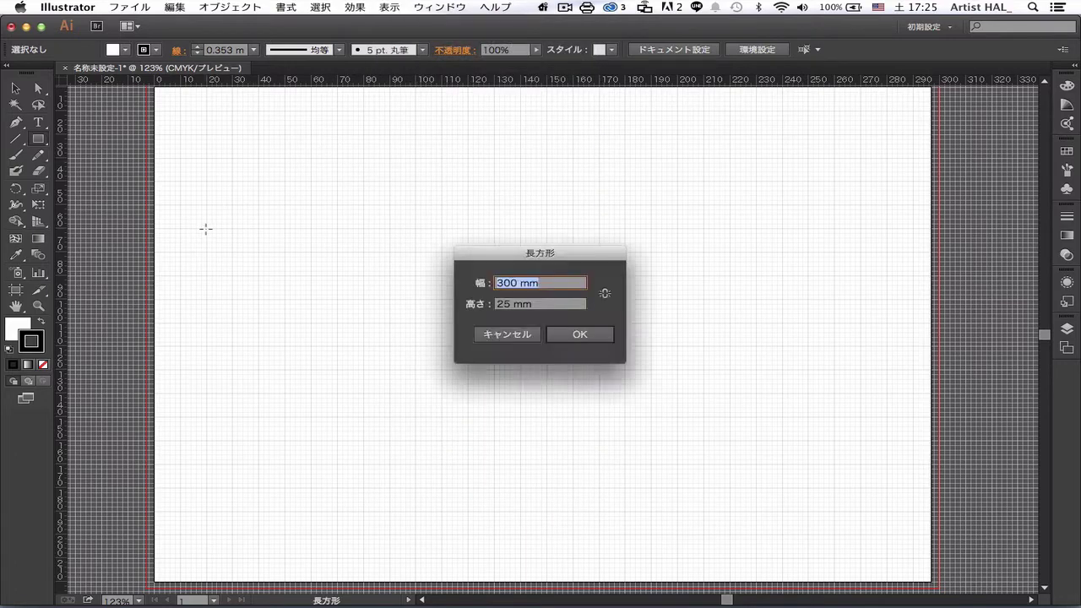
{"action": "left_click", "coordinate": [584, 338]}
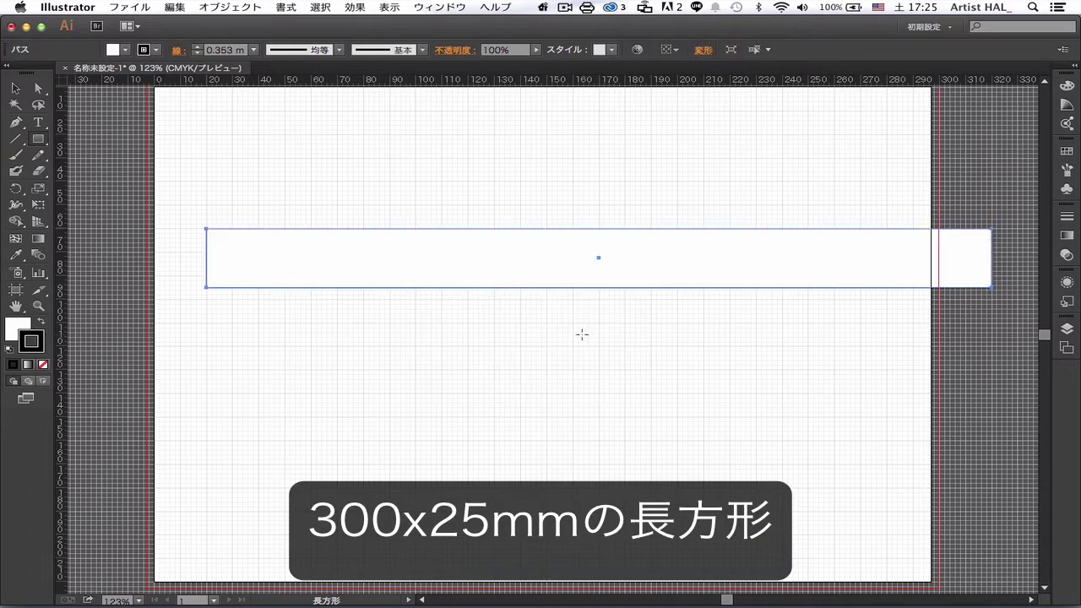
{"action": "key", "text": "v"}
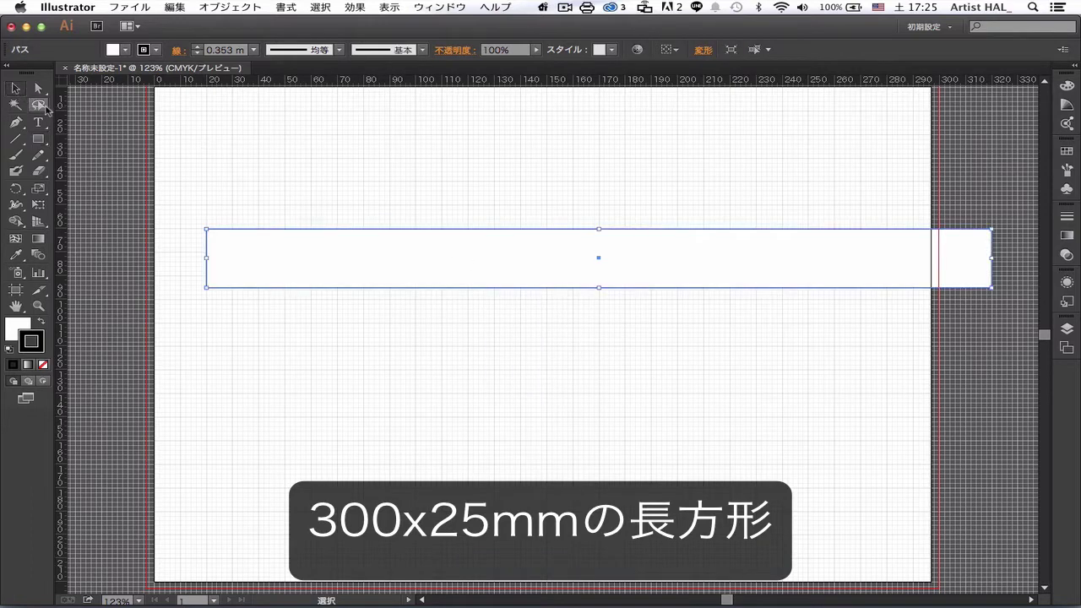
{"action": "left_click_drag", "start_coordinate": [599, 264], "coordinate": [545, 301]}
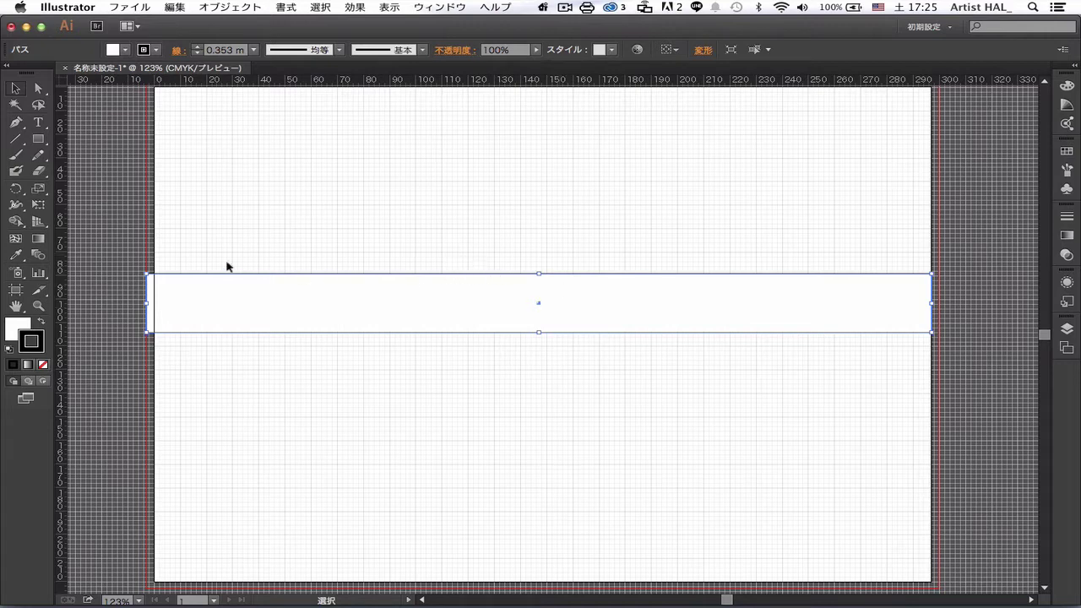
- Extend the artboard's left and right edges, widening it from 297 mm to 323 mm
{"action": "left_click", "coordinate": [16, 289]}
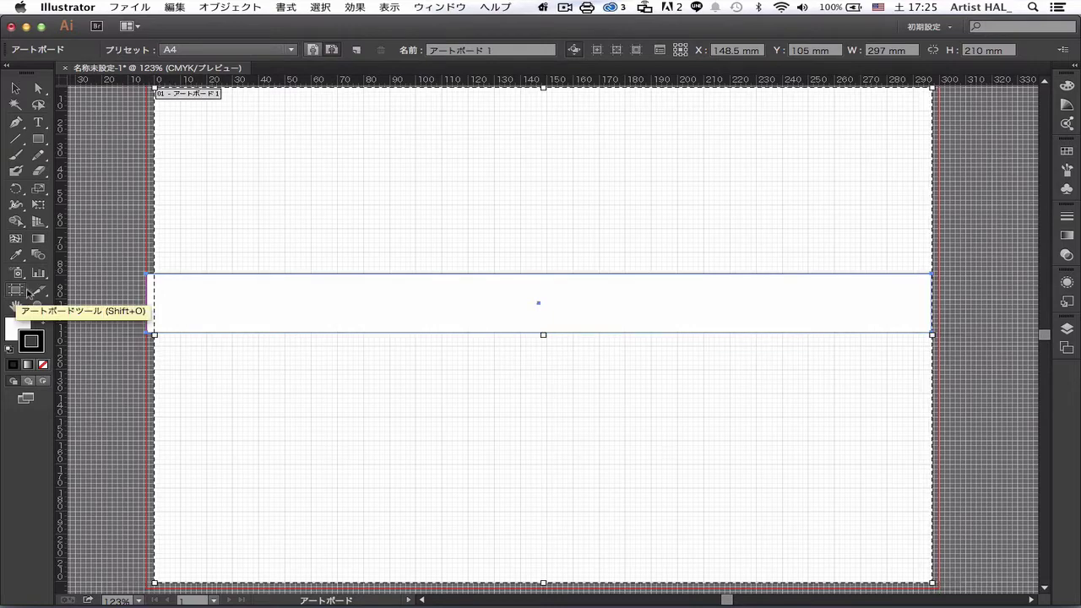
{"action": "left_click_drag", "start_coordinate": [155, 335], "coordinate": [118, 335]}
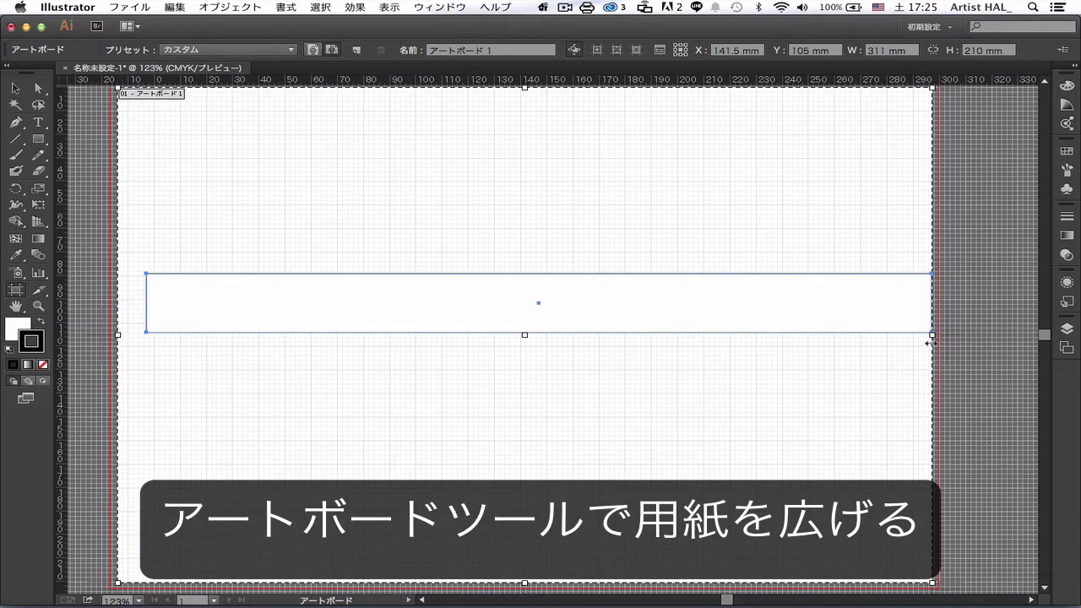
{"action": "left_click_drag", "start_coordinate": [933, 335], "coordinate": [964, 336]}
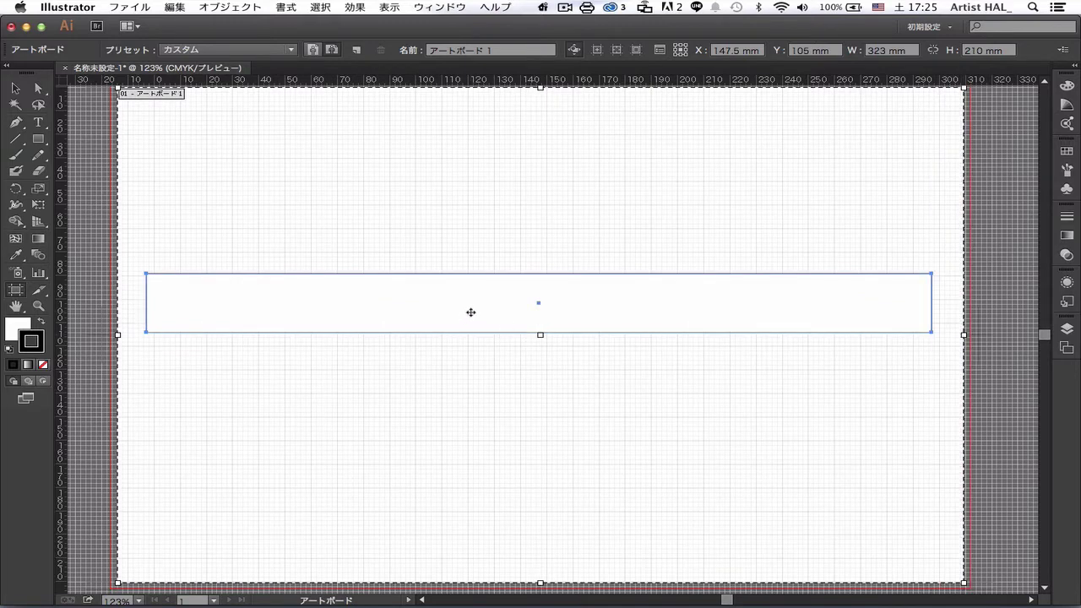
{"action": "left_click", "coordinate": [15, 88]}
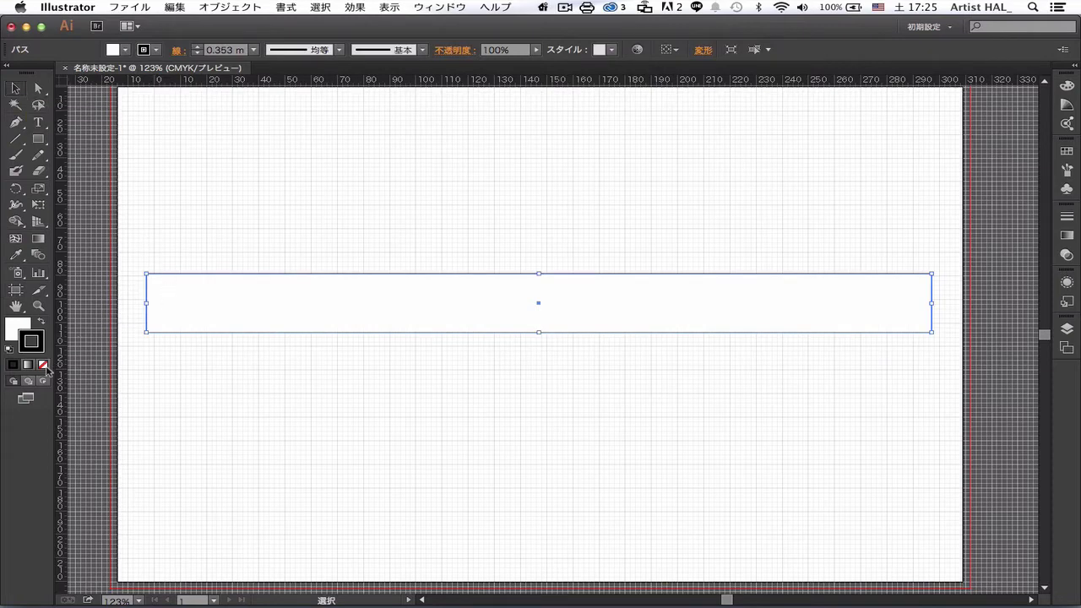
- Set the rectangle's stroke to None and fill it with a -90° white-to-black linear gradient
{"action": "left_click", "coordinate": [43, 364]}
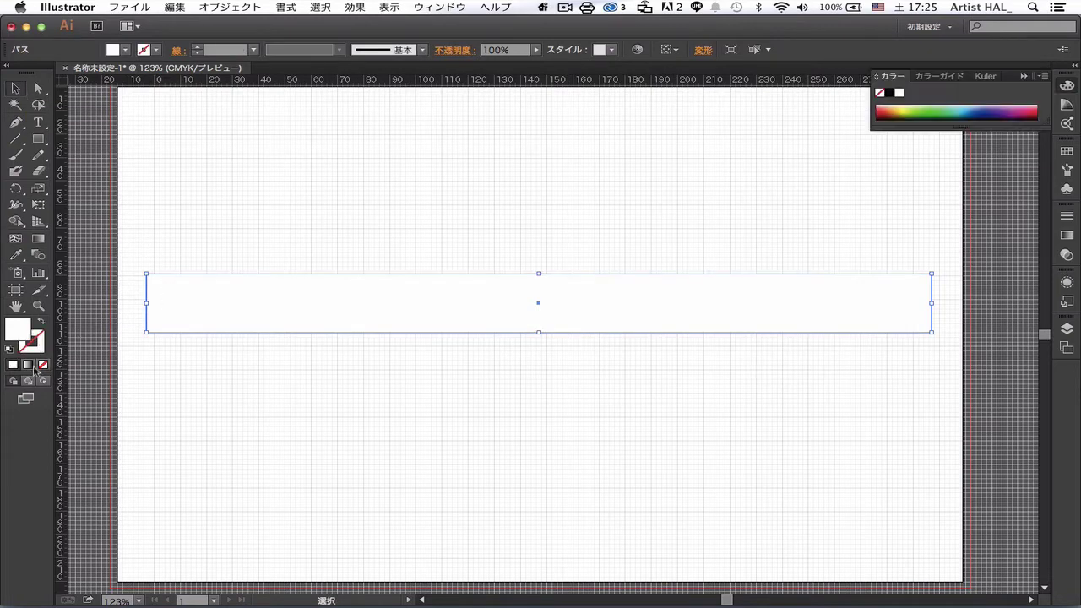
{"action": "left_click", "coordinate": [29, 368]}
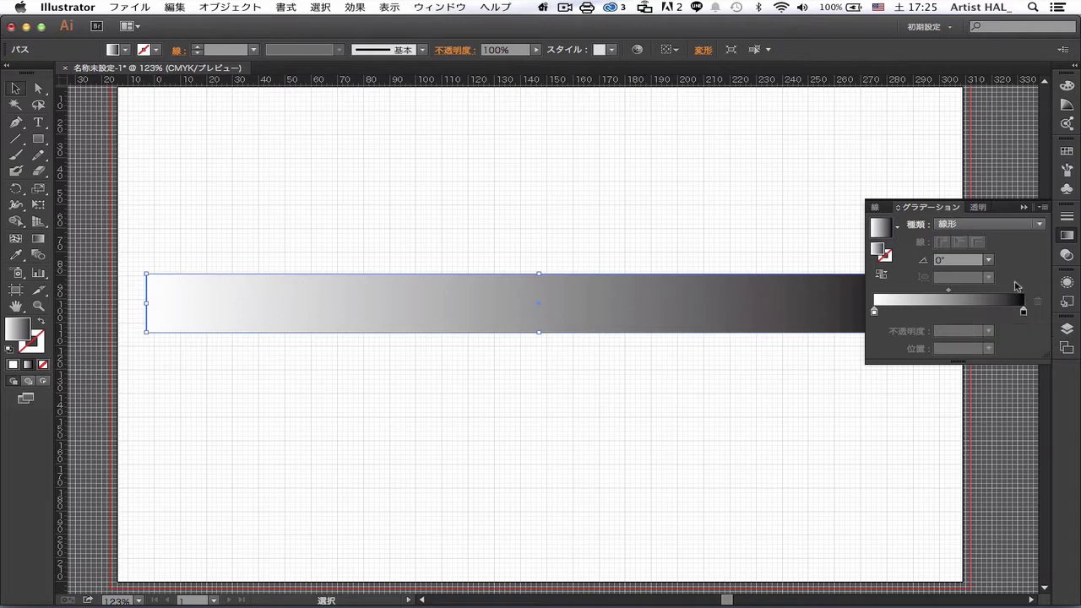
{"action": "left_click", "coordinate": [989, 261]}
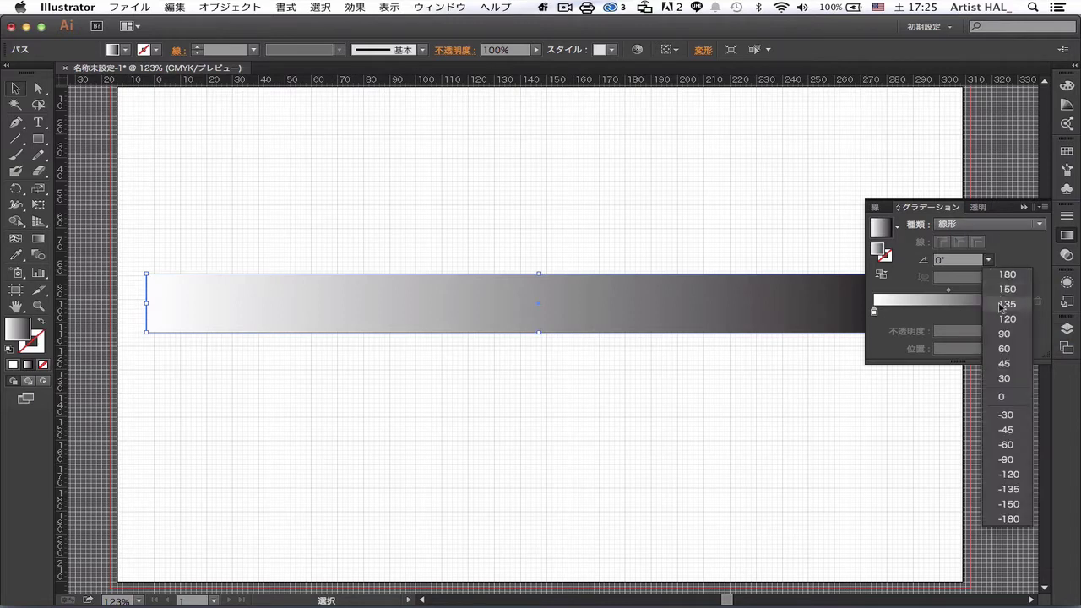
{"action": "left_click", "coordinate": [1016, 464]}
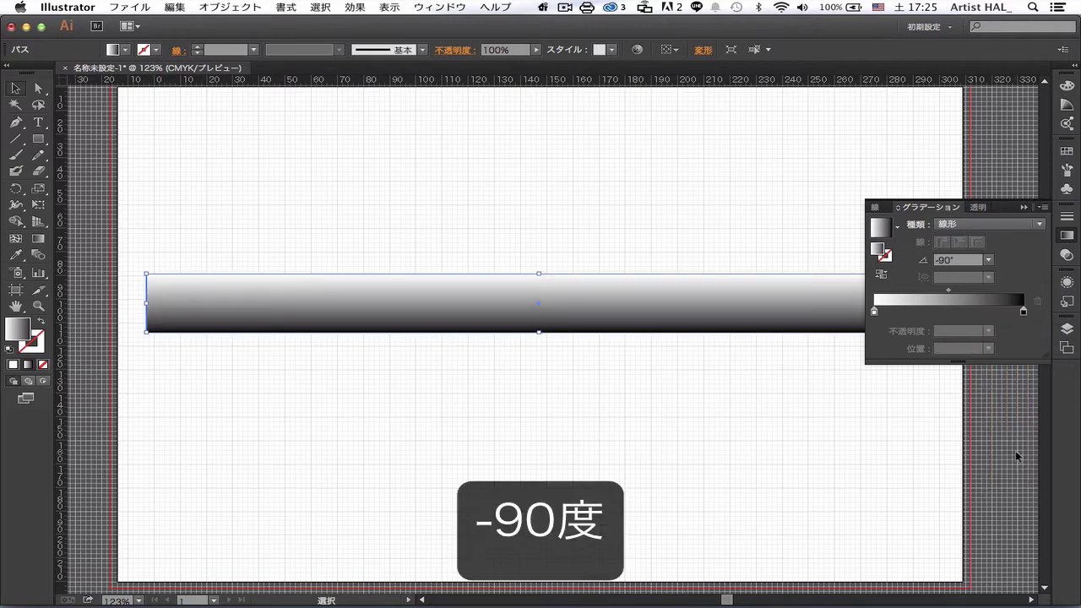
{"action": "left_click", "coordinate": [1022, 311]}
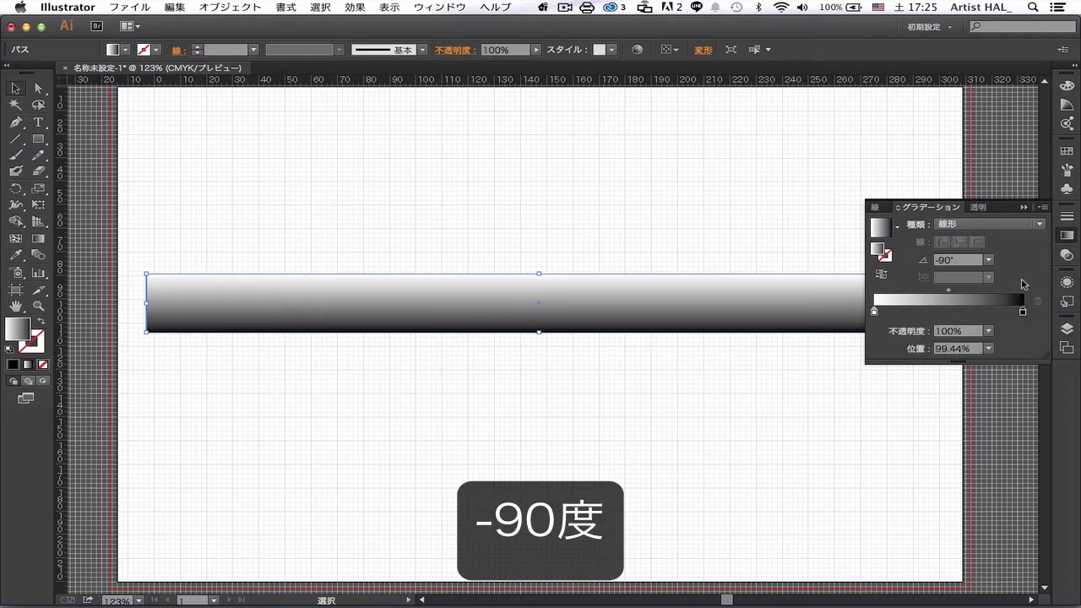
{"action": "left_click", "coordinate": [1067, 87]}
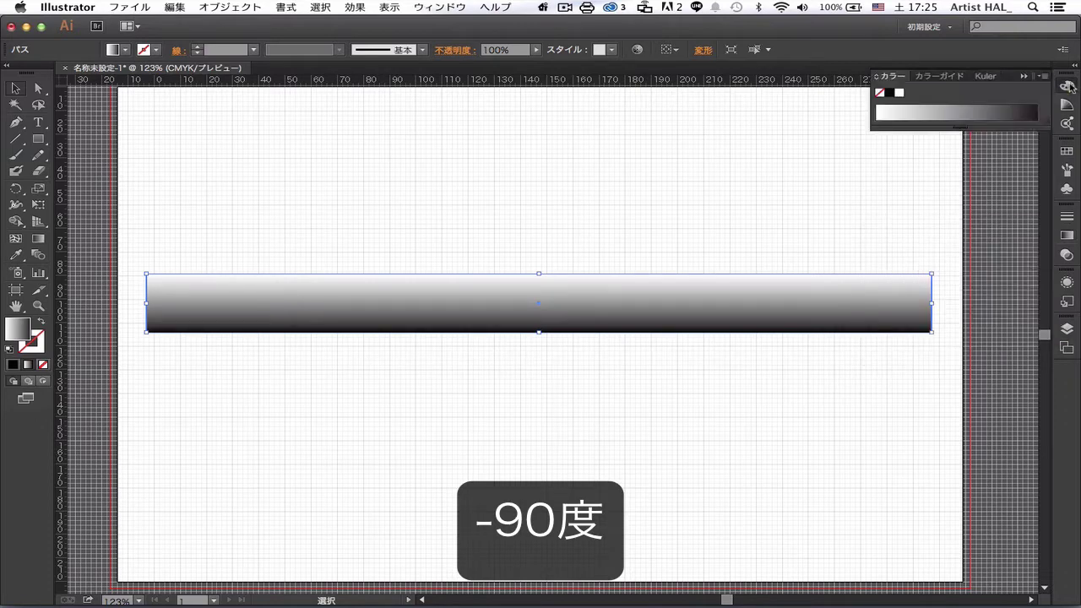
- Switch the Color panel to CMYK and make the dark gradient stop brown, C0 M49 Y80 K48
{"action": "left_click", "coordinate": [1044, 77]}
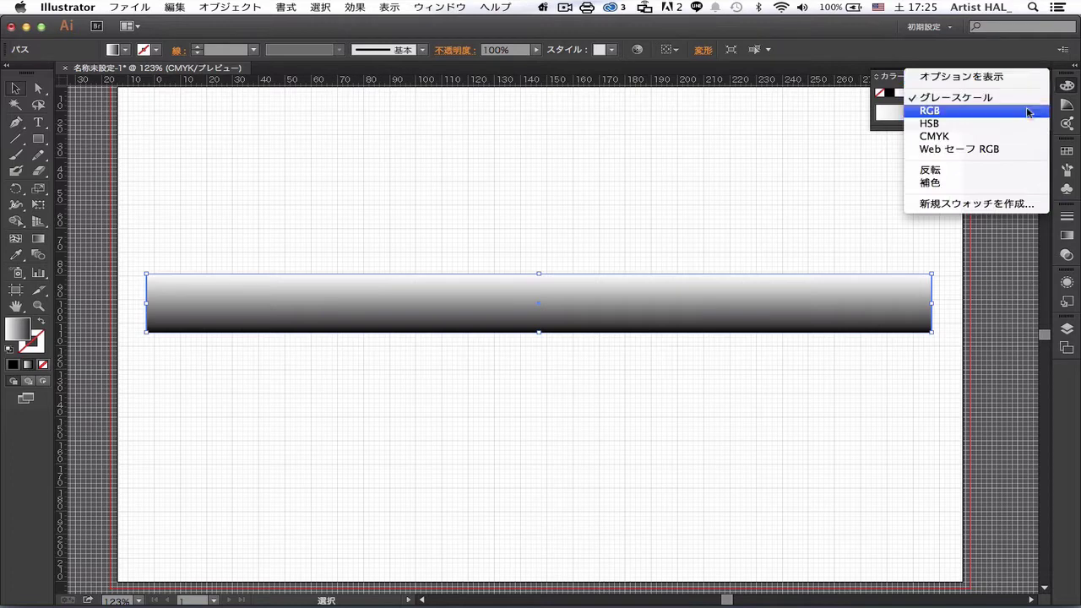
{"action": "left_click", "coordinate": [973, 136]}
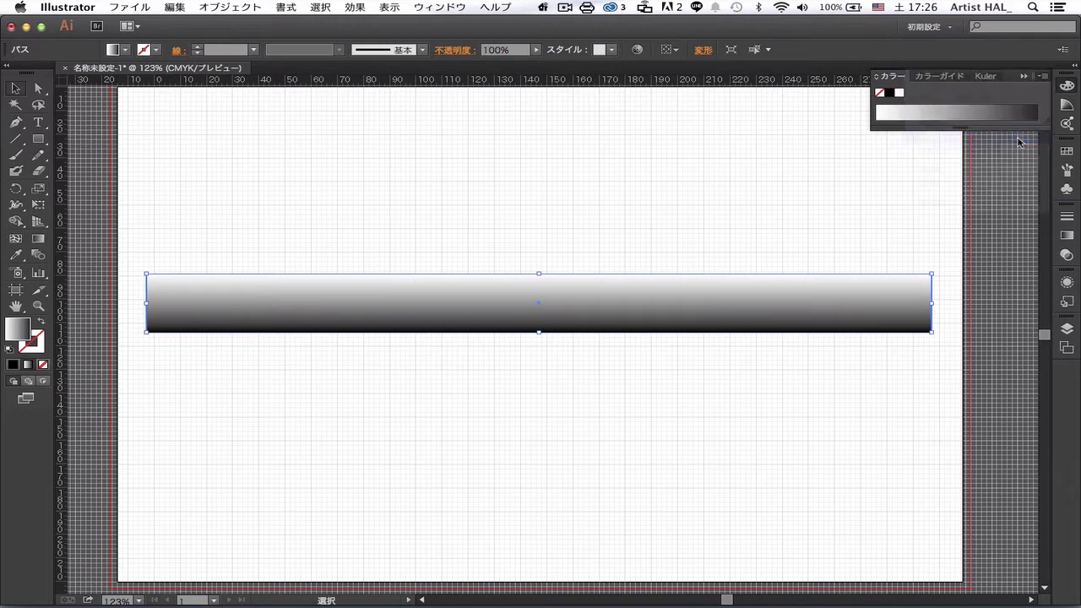
{"action": "left_click", "coordinate": [1045, 78]}
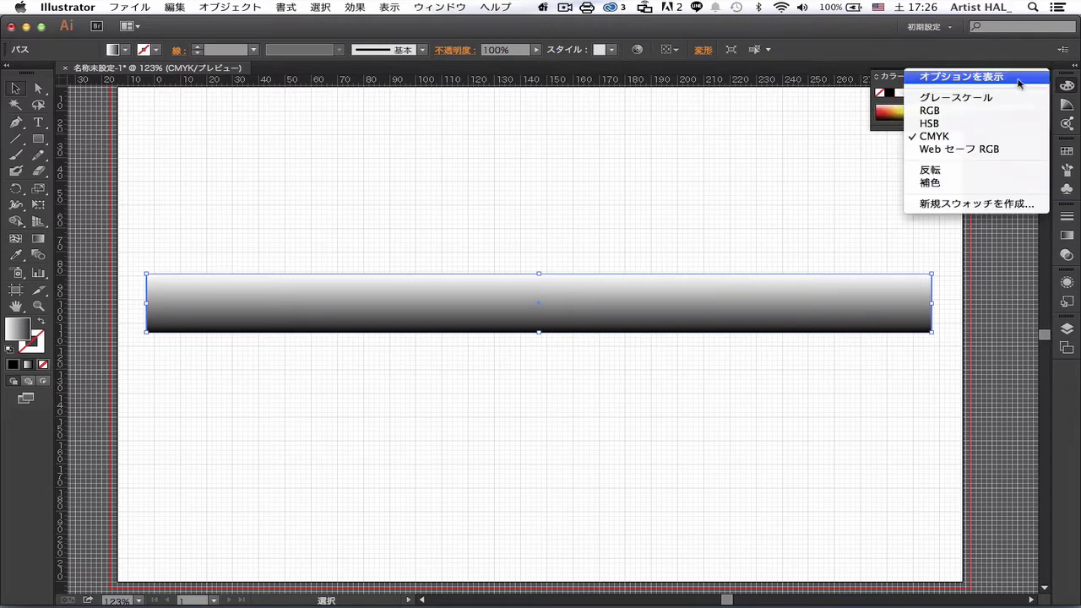
{"action": "left_click", "coordinate": [1024, 77]}
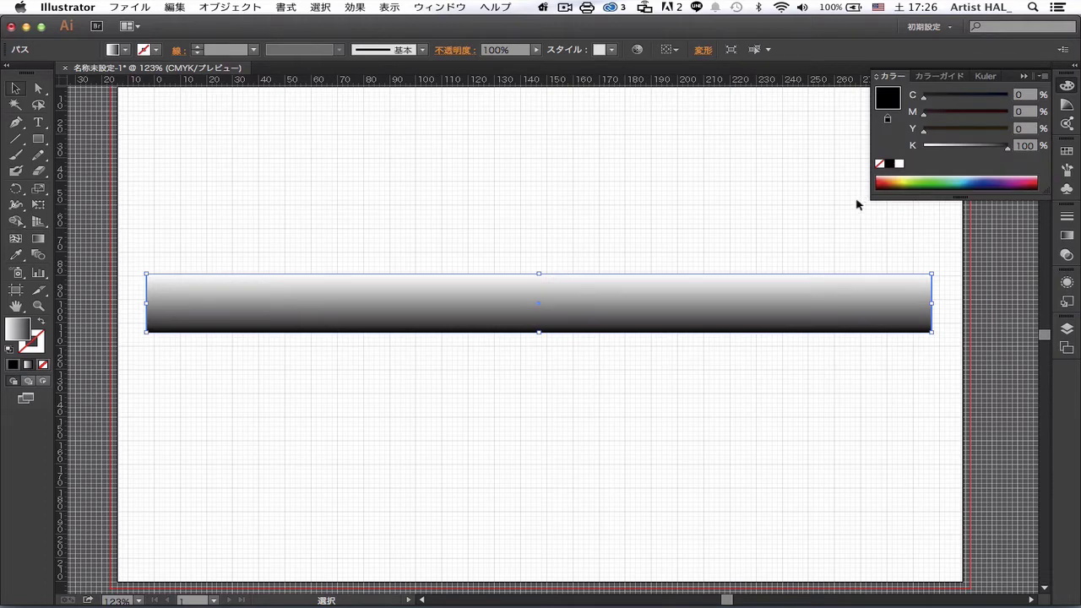
{"action": "left_click", "coordinate": [897, 180]}
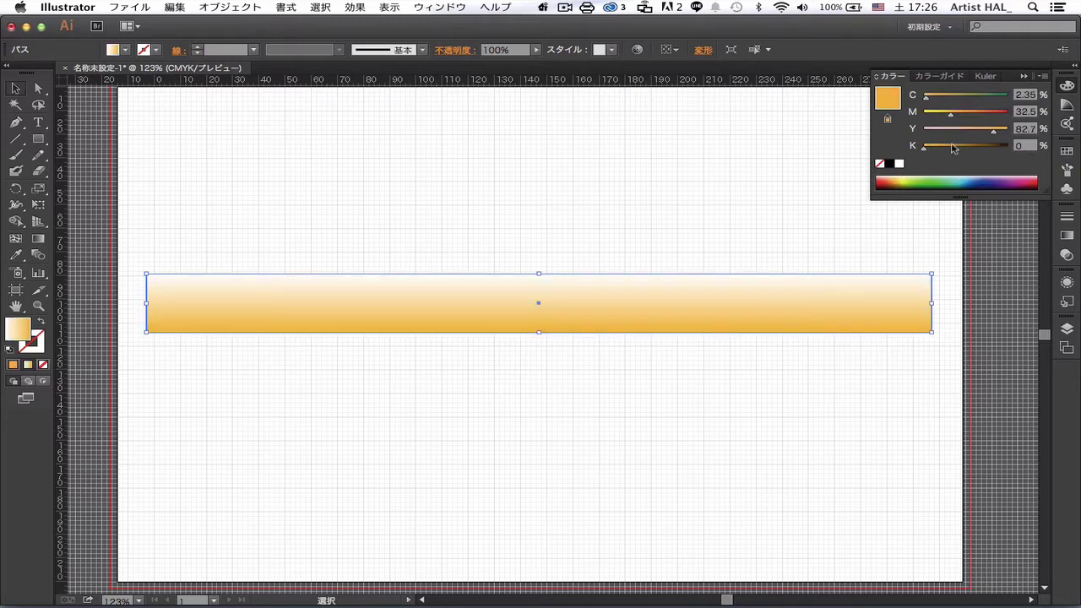
{"action": "mouse_move", "coordinate": [952, 148]}
{"action": "left_mouse_down"}
{"action": "mouse_move", "coordinate": [990, 130]}
{"action": "mouse_move", "coordinate": [921, 96]}
{"action": "left_mouse_up"}
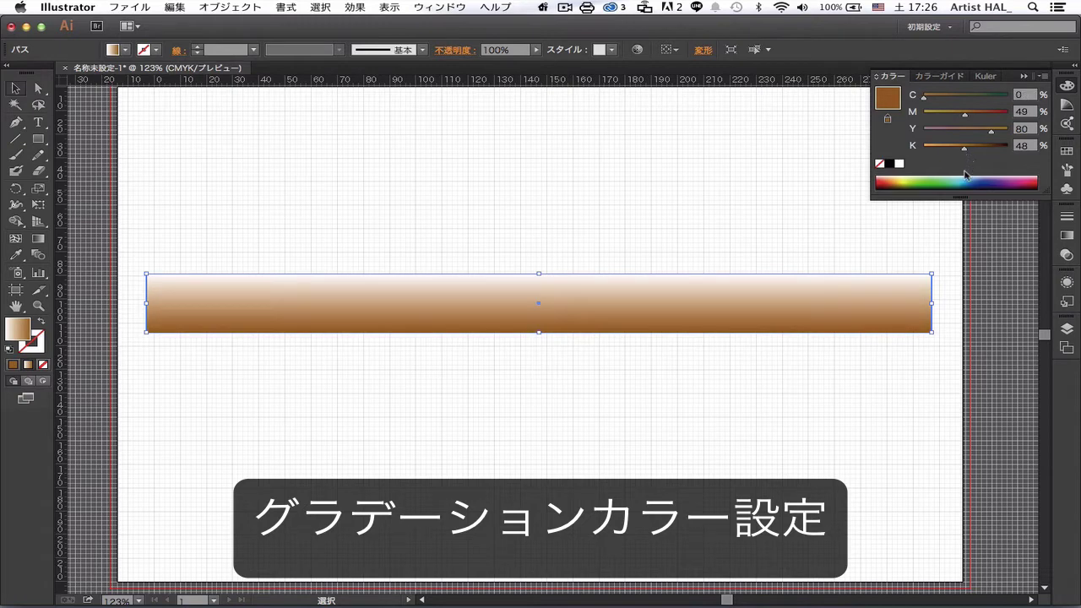
{"action": "left_click", "coordinate": [1066, 235]}
{"action": "left_click_drag", "start_coordinate": [916, 201], "coordinate": [721, 96]}
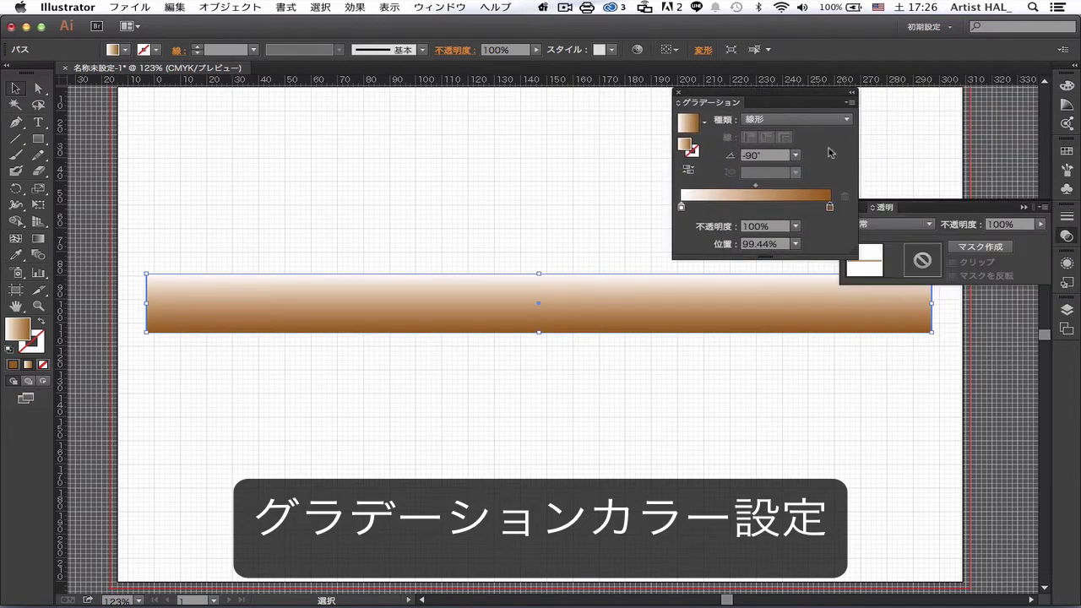
- Warm the gradient's light end stop to a peach tone with slightly less magenta
{"action": "left_click", "coordinate": [681, 206]}
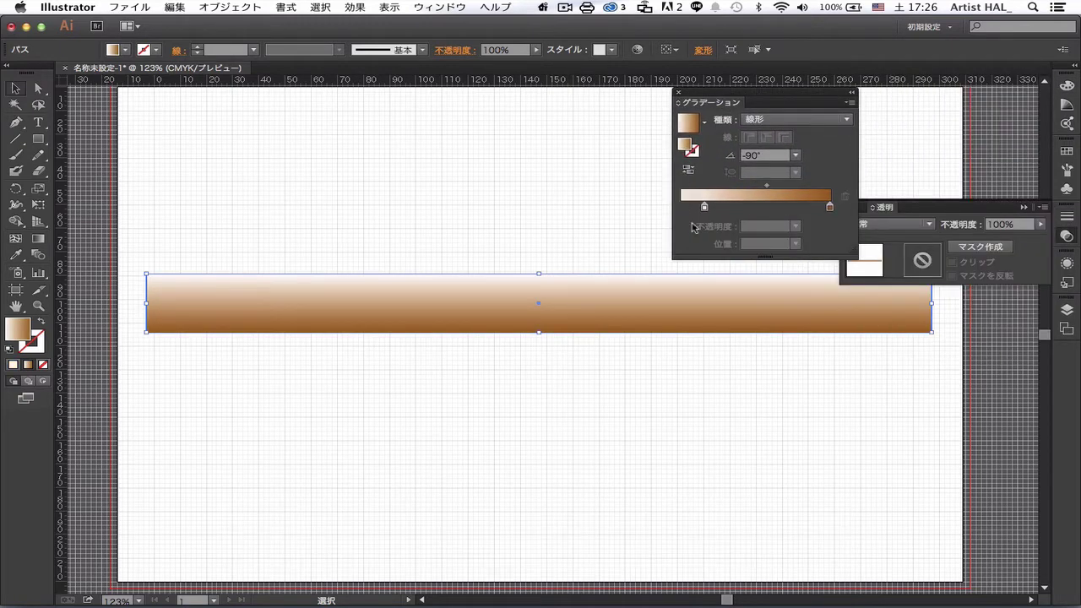
{"action": "left_click", "coordinate": [1068, 86]}
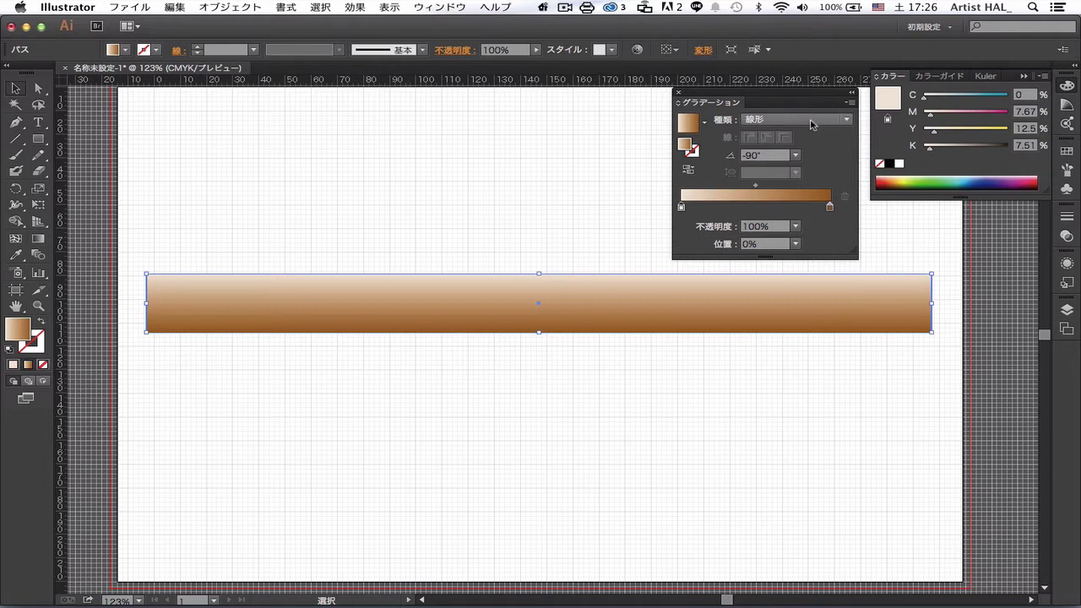
{"action": "mouse_move", "coordinate": [930, 114]}
{"action": "left_mouse_down"}
{"action": "mouse_move", "coordinate": [966, 135]}
{"action": "mouse_move", "coordinate": [925, 150]}
{"action": "left_mouse_up"}
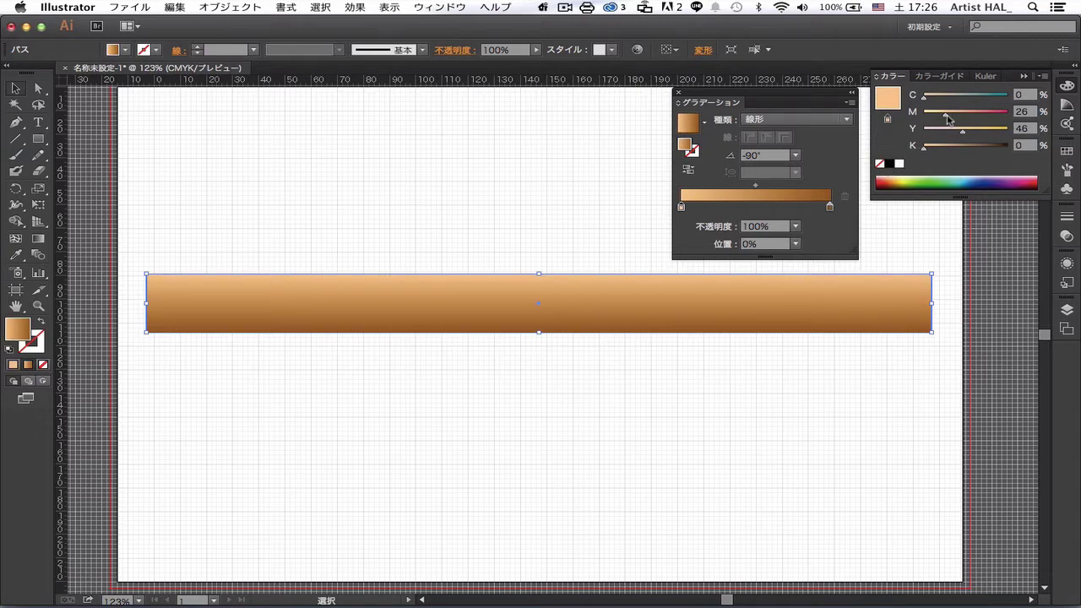
{"action": "left_click_drag", "start_coordinate": [946, 115], "coordinate": [943, 117]}
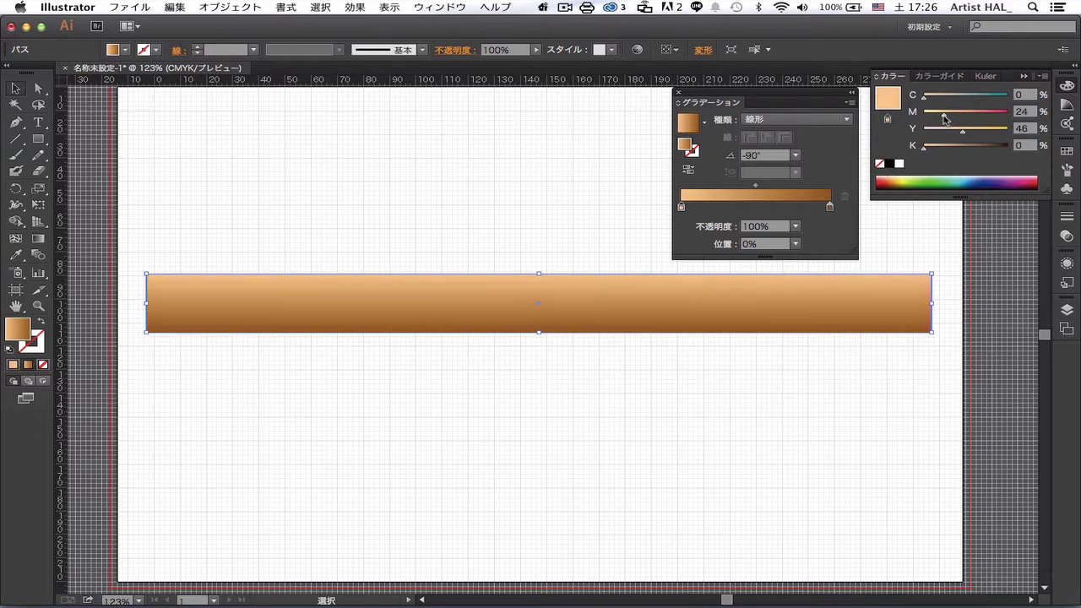
- Add a pale tan stop at 21.89% and a golden C0 M32 Y69 K15 stop at 56.29%
{"action": "left_click", "coordinate": [714, 207]}
{"action": "mouse_move", "coordinate": [933, 147]}
{"action": "left_mouse_down"}
{"action": "mouse_move", "coordinate": [923, 147]}
{"action": "mouse_move", "coordinate": [954, 132]}
{"action": "mouse_move", "coordinate": [939, 117]}
{"action": "mouse_move", "coordinate": [956, 133]}
{"action": "left_mouse_up"}
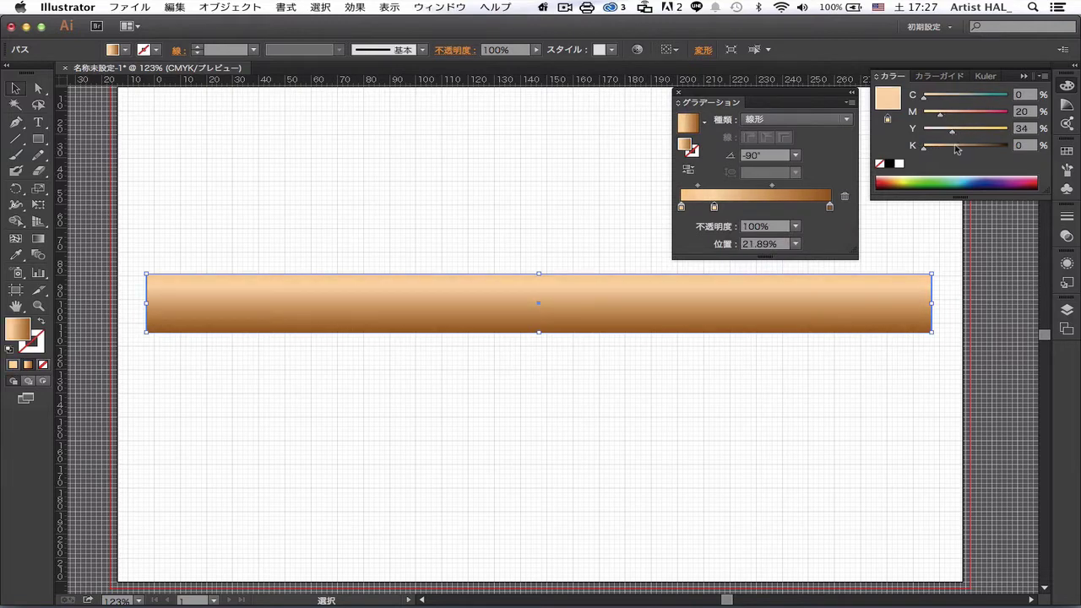
{"action": "left_click", "coordinate": [765, 208]}
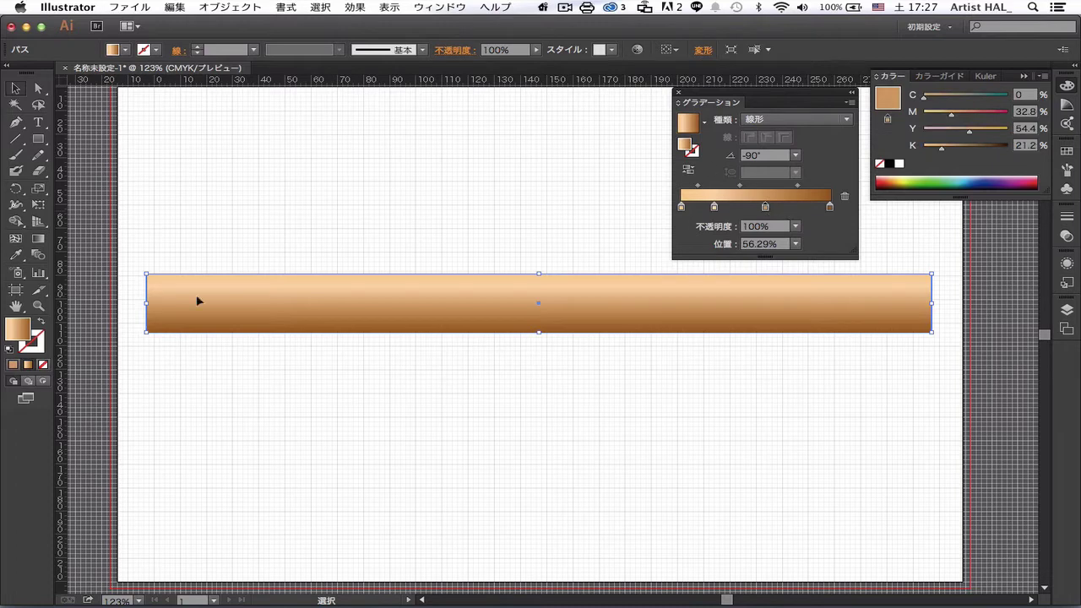
{"action": "left_click", "coordinate": [952, 117]}
{"action": "mouse_move", "coordinate": [968, 132]}
{"action": "left_mouse_down"}
{"action": "mouse_move", "coordinate": [982, 132]}
{"action": "mouse_move", "coordinate": [937, 151]}
{"action": "left_mouse_up"}
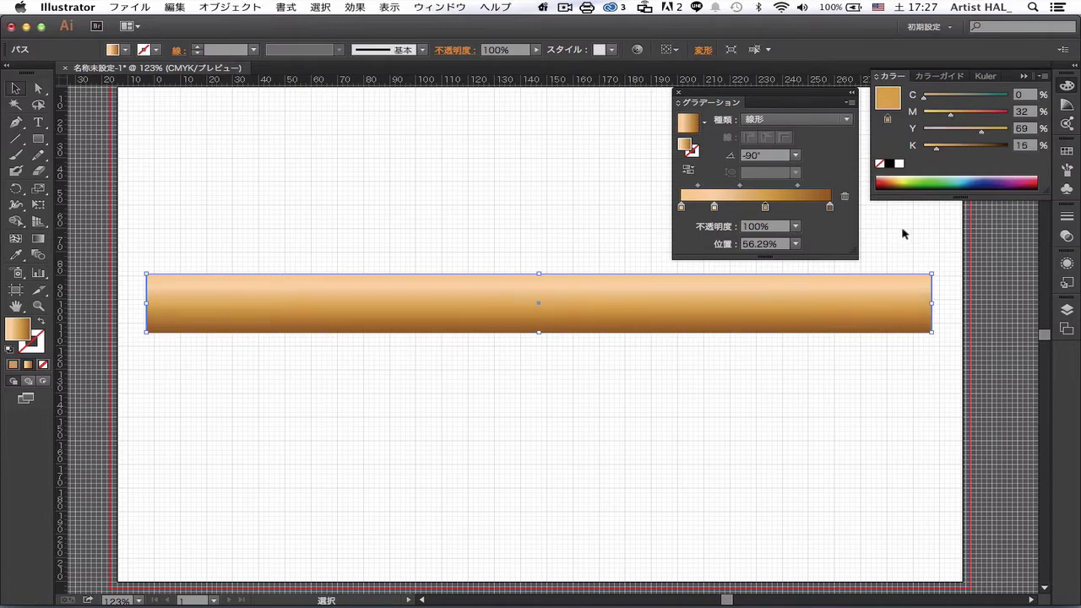
- Lighten the darkest stop to C0 M39 Y83 K37 and move it in to 96.11%
{"action": "left_click", "coordinate": [830, 207]}
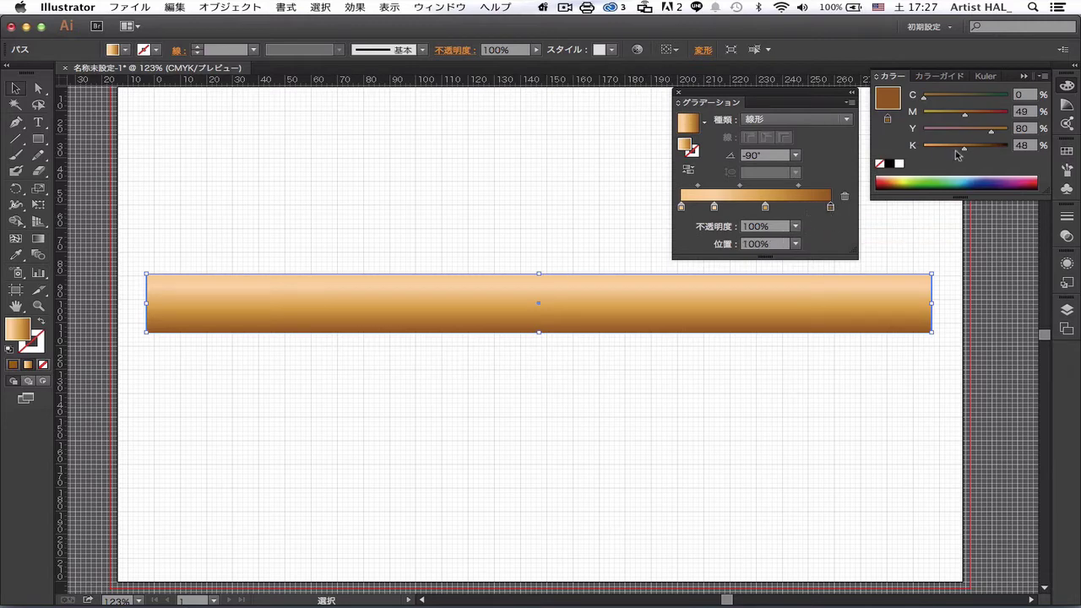
{"action": "mouse_move", "coordinate": [963, 150]}
{"action": "left_mouse_down"}
{"action": "mouse_move", "coordinate": [963, 117]}
{"action": "mouse_move", "coordinate": [994, 135]}
{"action": "left_mouse_up"}
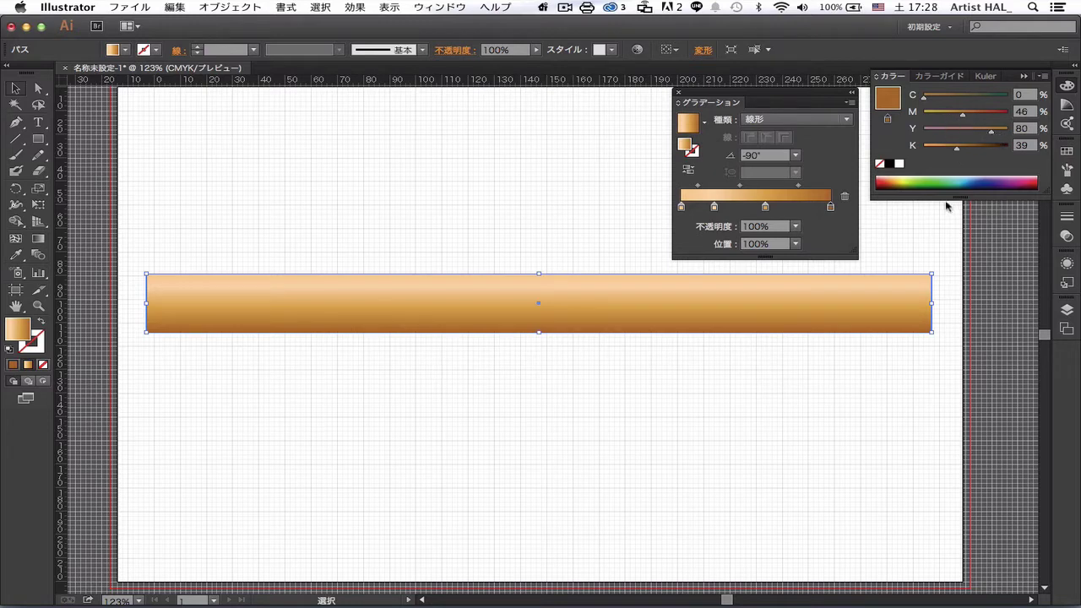
{"action": "mouse_move", "coordinate": [956, 147]}
{"action": "left_mouse_down"}
{"action": "mouse_move", "coordinate": [993, 132]}
{"action": "mouse_move", "coordinate": [957, 115]}
{"action": "left_mouse_up"}
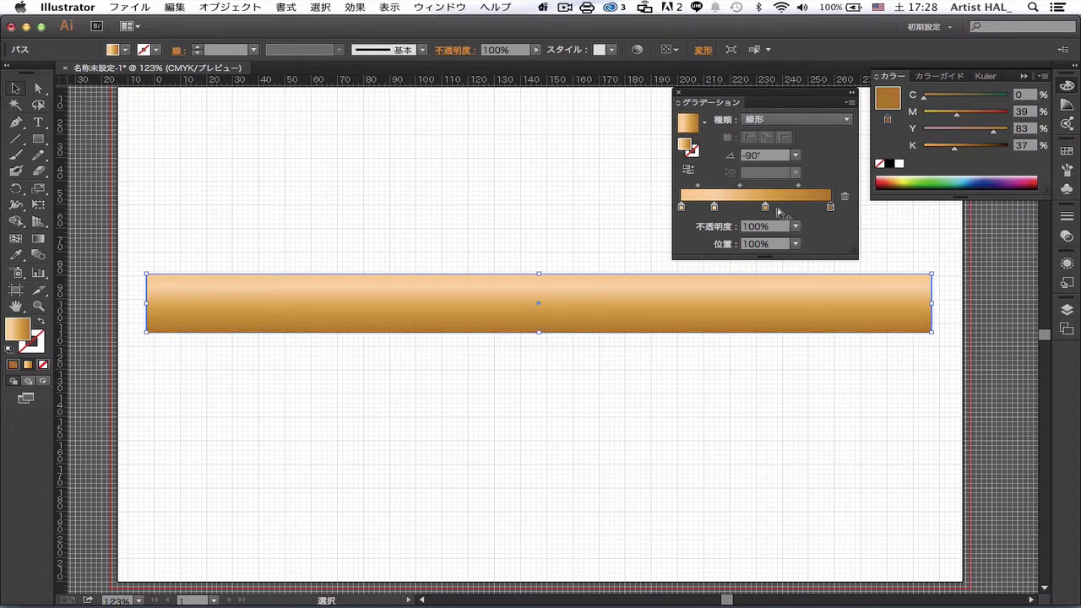
{"action": "left_click_drag", "start_coordinate": [831, 207], "coordinate": [832, 208]}
{"action": "mouse_move", "coordinate": [830, 207]}
{"action": "left_mouse_down"}
{"action": "mouse_move", "coordinate": [629, 245]}
{"action": "mouse_move", "coordinate": [866, 268]}
{"action": "left_mouse_up"}
- Add new colour stops at both ends of the gradient and darken the top-edge stop
{"action": "left_click_drag", "start_coordinate": [810, 118], "coordinate": [671, 125]}
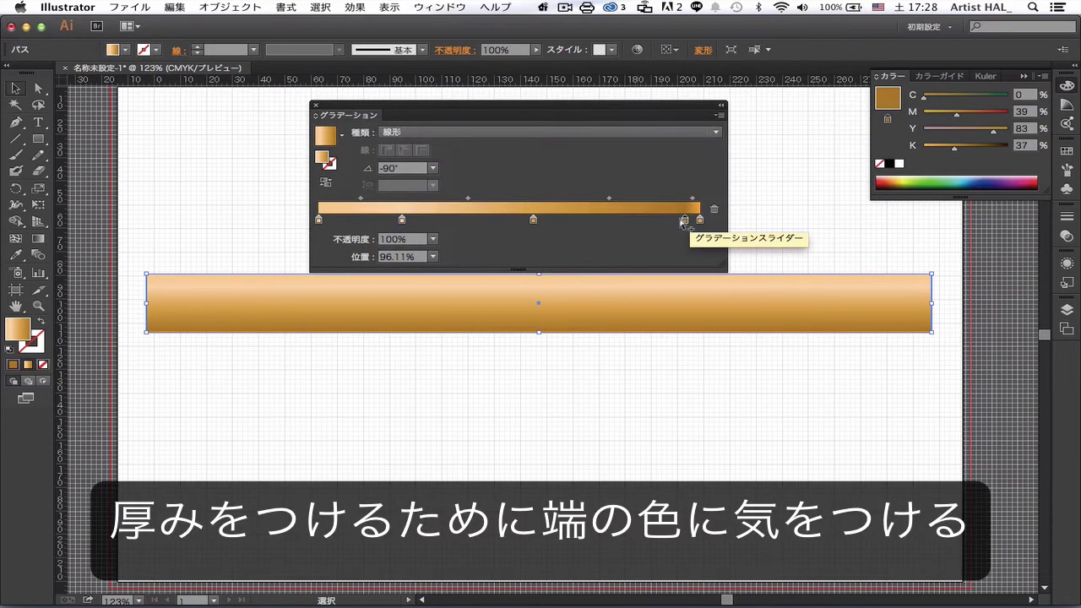
{"action": "left_click", "coordinate": [691, 219]}
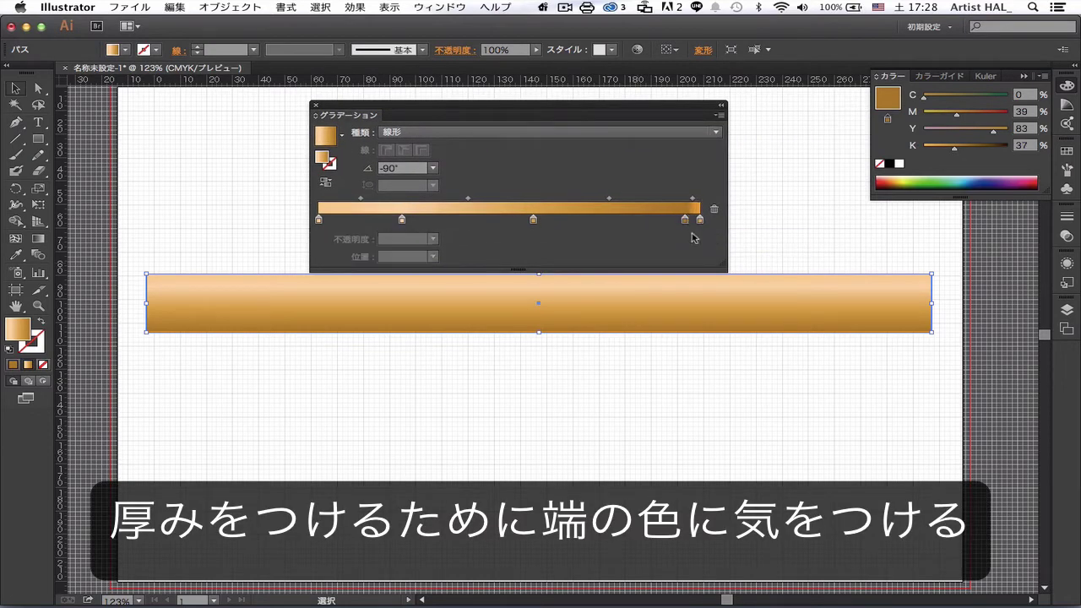
{"action": "left_click_drag", "start_coordinate": [691, 221], "coordinate": [698, 222]}
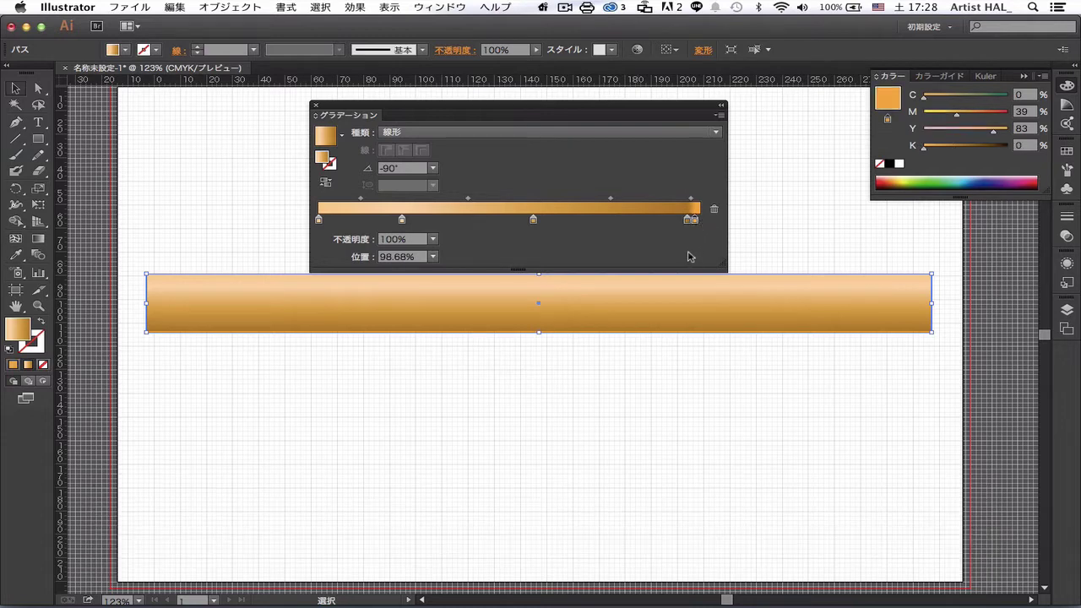
{"action": "left_click", "coordinate": [320, 222]}
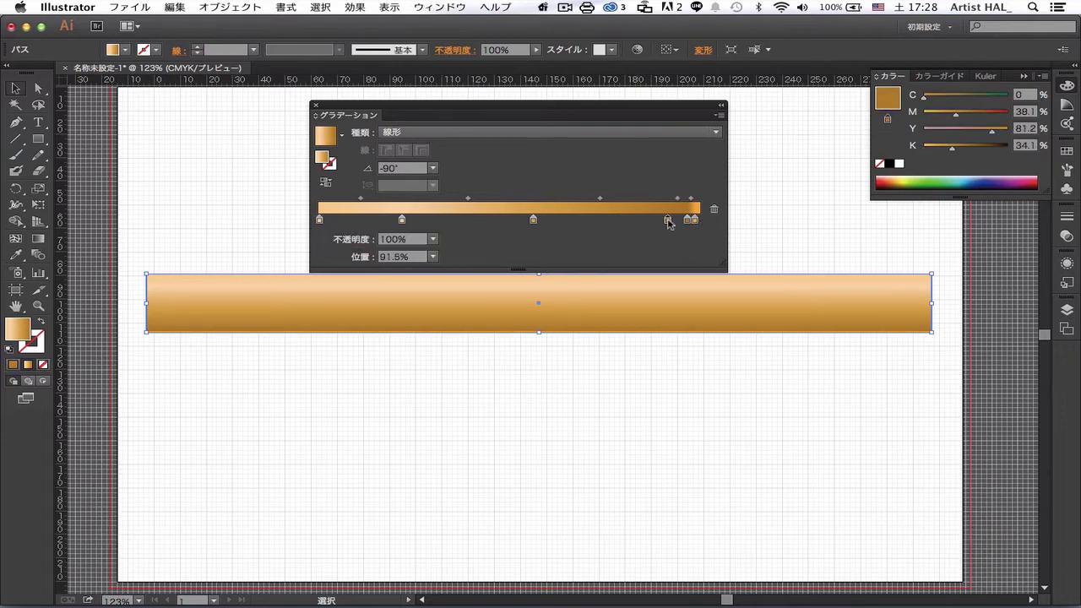
{"action": "left_click_drag", "start_coordinate": [687, 220], "coordinate": [326, 221]}
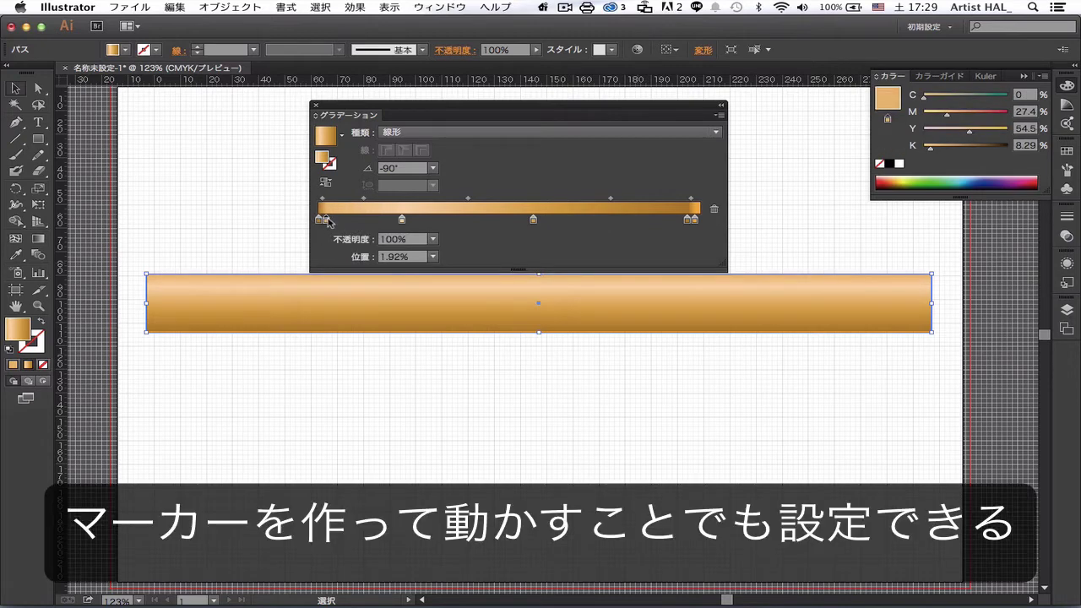
{"action": "left_click", "coordinate": [323, 220]}
{"action": "left_click_drag", "start_coordinate": [955, 115], "coordinate": [976, 116]}
{"action": "mouse_move", "coordinate": [992, 133]}
{"action": "left_mouse_down"}
{"action": "mouse_move", "coordinate": [1002, 133]}
{"action": "mouse_move", "coordinate": [962, 150]}
{"action": "left_mouse_up"}
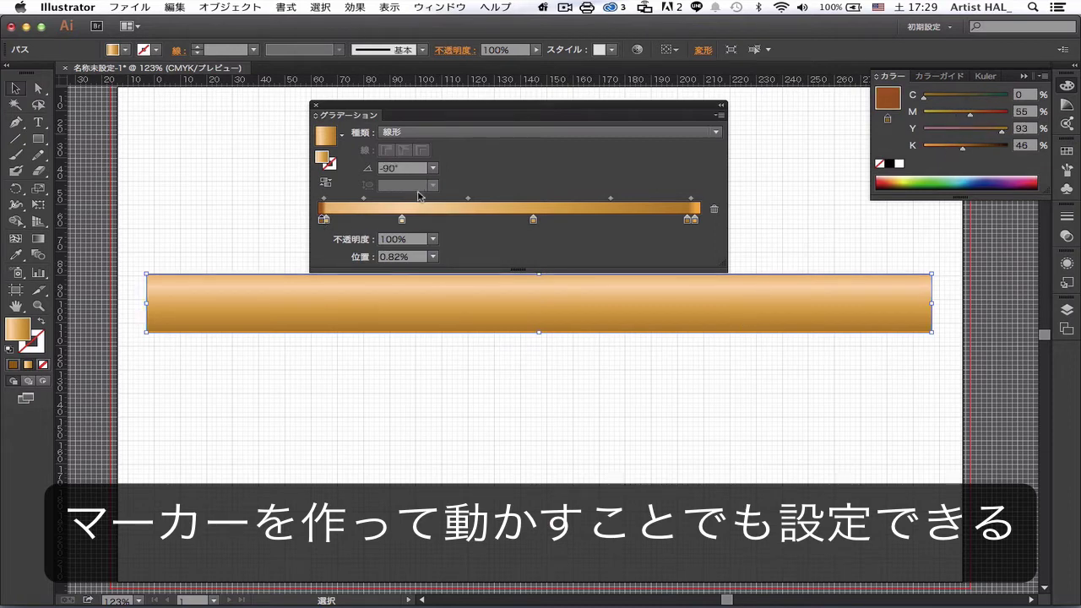
- Shift the middle stops, making the mid-tone more golden and the pale highlight yellow 54 near 16.8%
{"action": "left_click", "coordinate": [262, 233]}
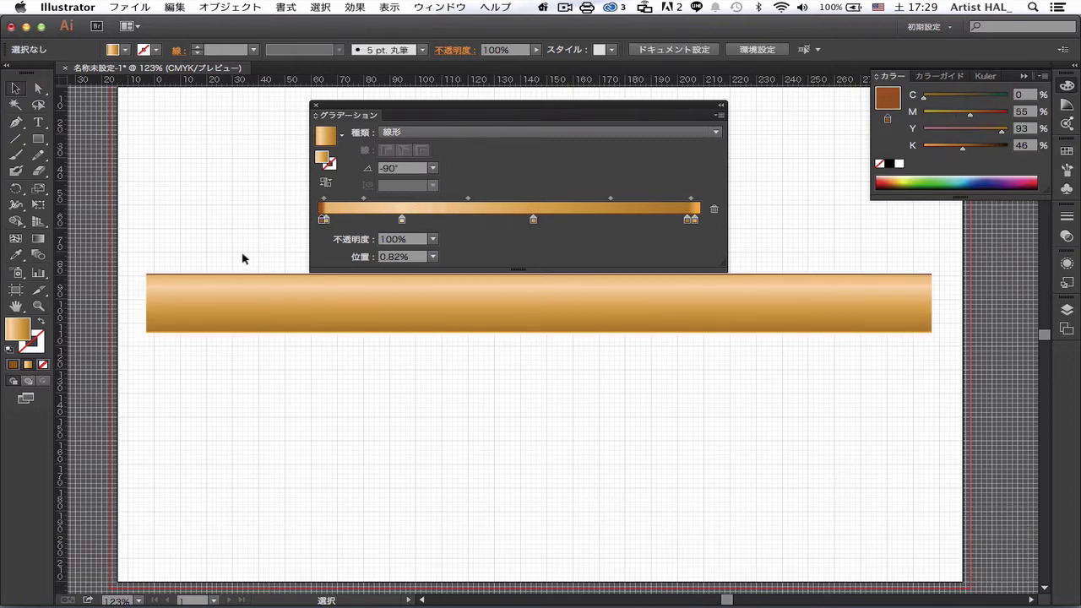
{"action": "left_click_drag", "start_coordinate": [242, 258], "coordinate": [273, 302]}
{"action": "left_click_drag", "start_coordinate": [402, 220], "coordinate": [388, 220]}
{"action": "left_click_drag", "start_coordinate": [533, 220], "coordinate": [520, 220]}
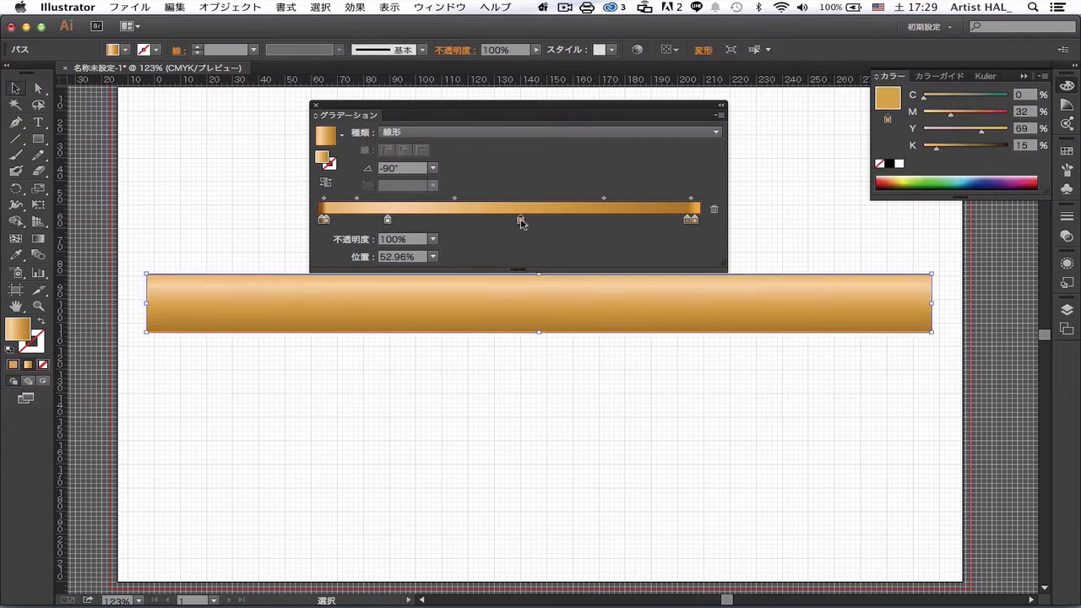
{"action": "mouse_move", "coordinate": [981, 129]}
{"action": "left_mouse_down"}
{"action": "mouse_move", "coordinate": [991, 129]}
{"action": "mouse_move", "coordinate": [940, 115]}
{"action": "left_mouse_up"}
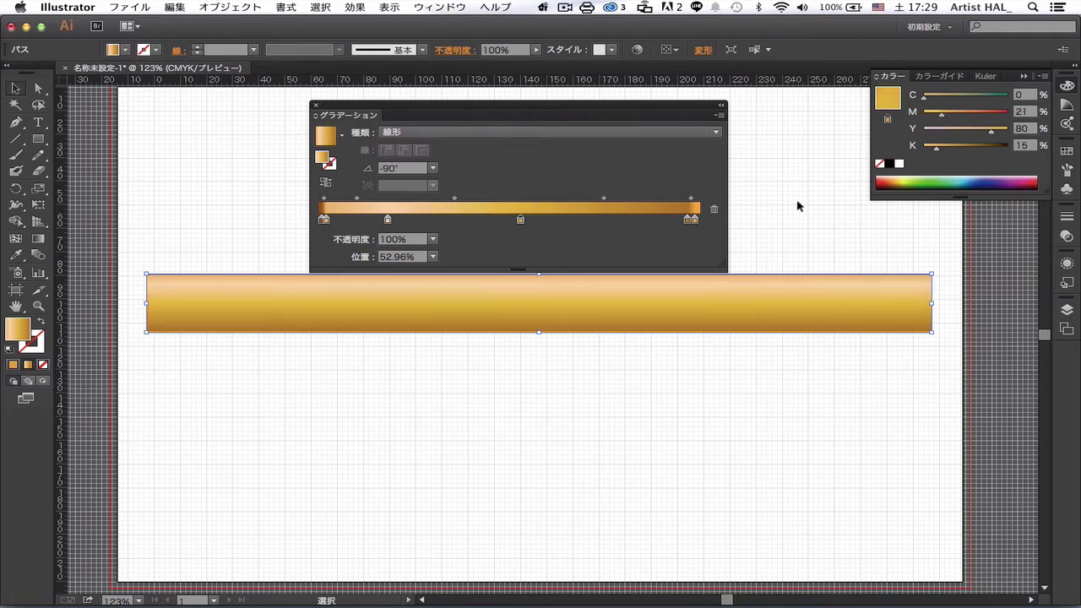
{"action": "left_click", "coordinate": [388, 221]}
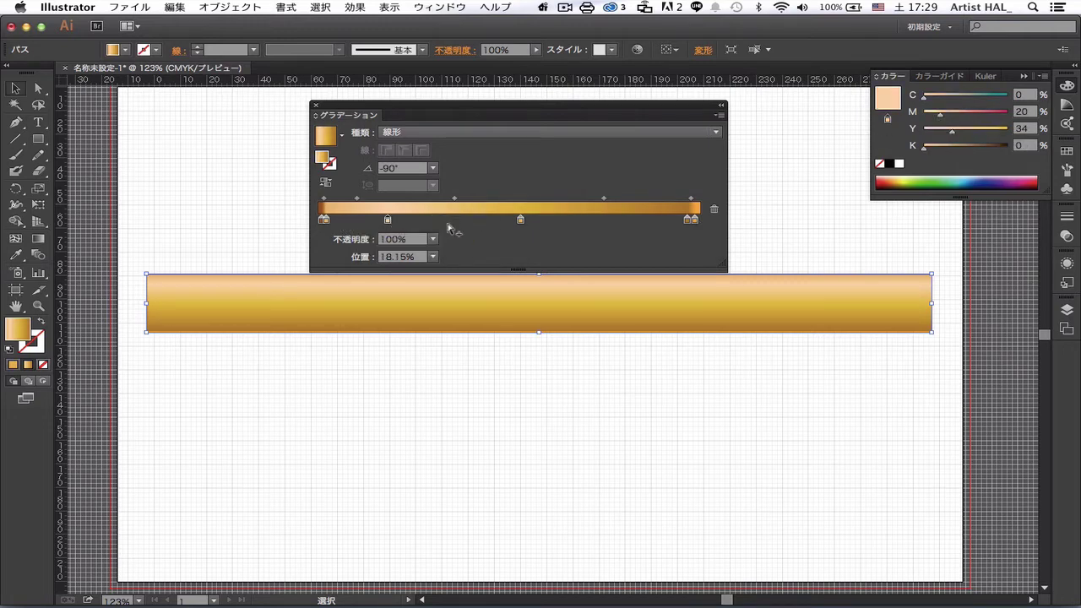
{"action": "left_click", "coordinate": [505, 221]}
{"action": "left_click_drag", "start_coordinate": [388, 220], "coordinate": [382, 221]}
{"action": "left_click_drag", "start_coordinate": [955, 132], "coordinate": [971, 132]}
- Darken the dark bottom-edge gradient stop slightly
{"action": "left_click", "coordinate": [688, 220]}
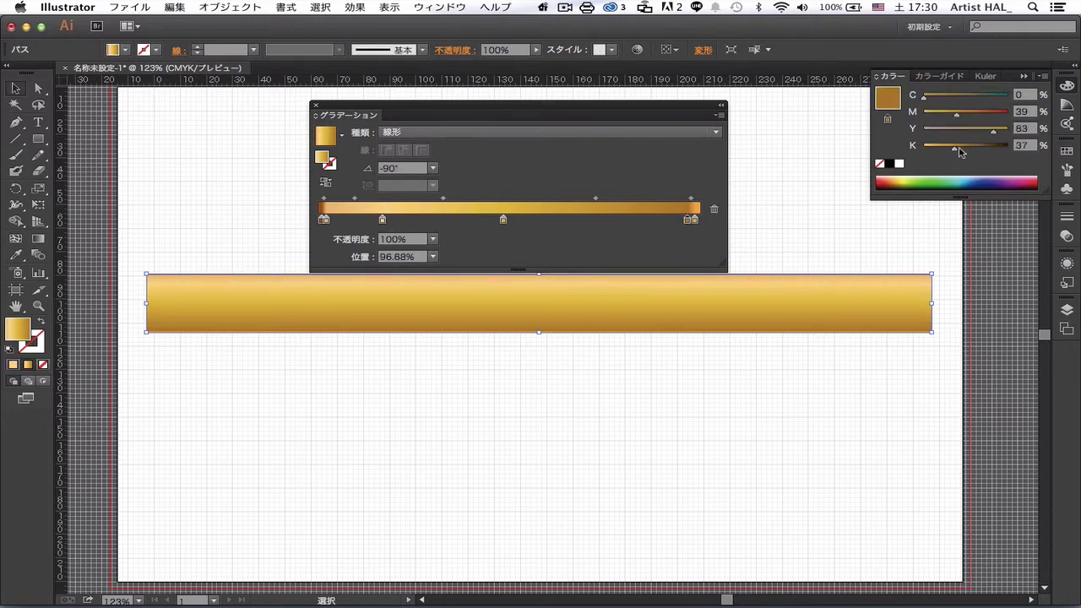
{"action": "left_click_drag", "start_coordinate": [954, 147], "coordinate": [960, 147]}
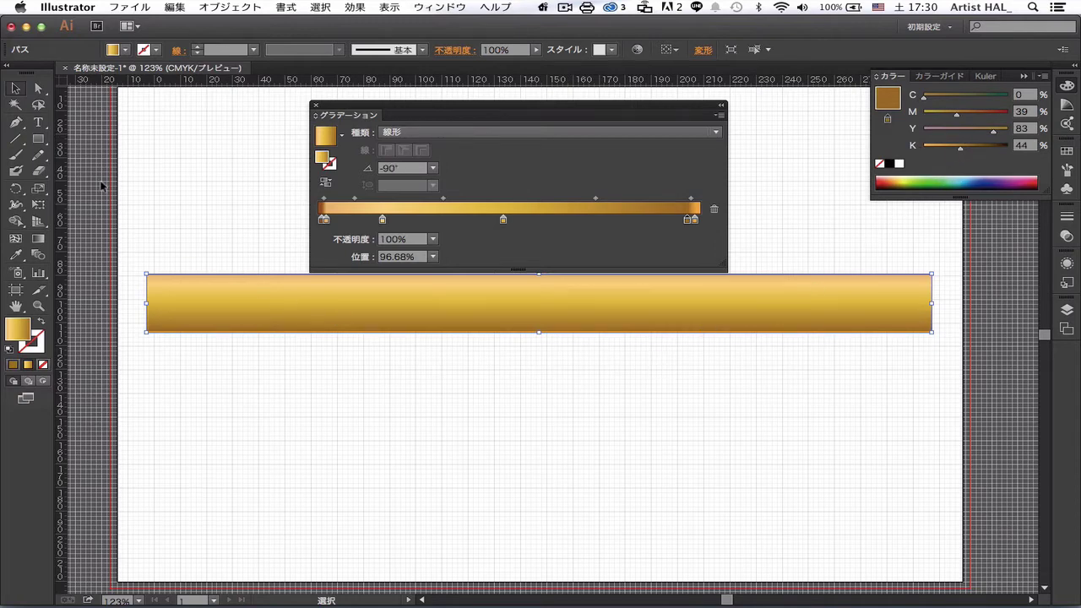
{"action": "left_click", "coordinate": [38, 139]}
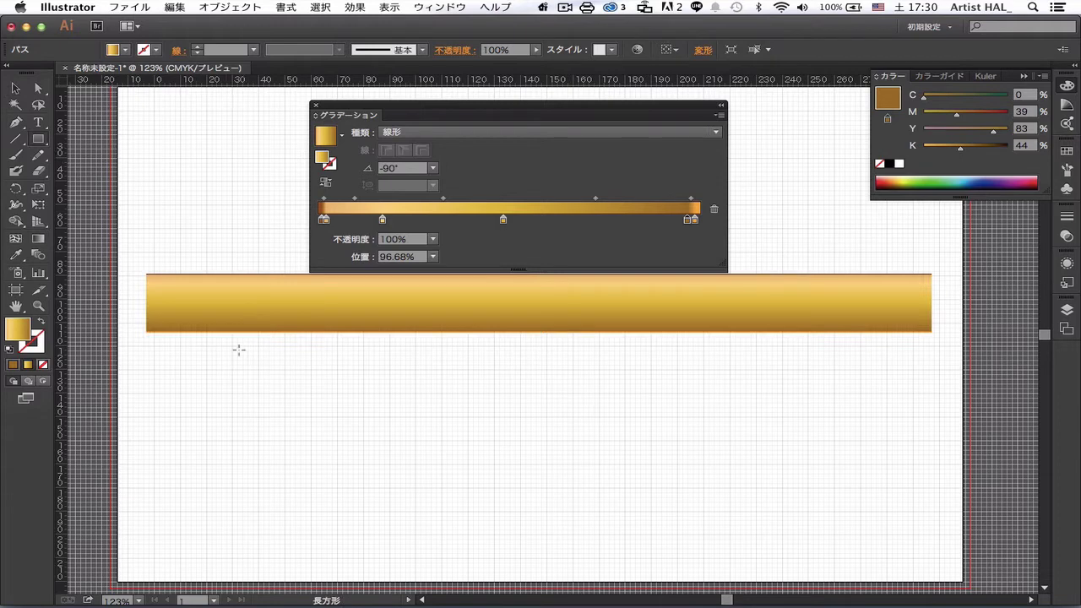
- Create a thin 300 × 2 mm rectangle and place it across the bar's lower part
{"action": "left_click", "coordinate": [148, 346]}
{"action": "left_click", "coordinate": [506, 306]}
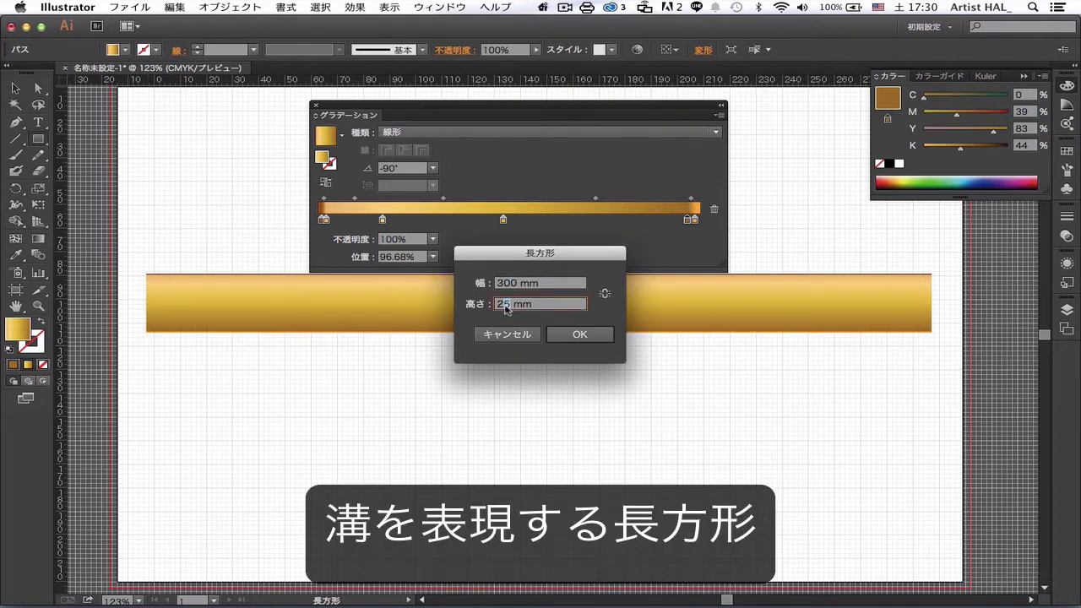
{"action": "type", "text": "1"}
{"action": "key", "text": "Return"}
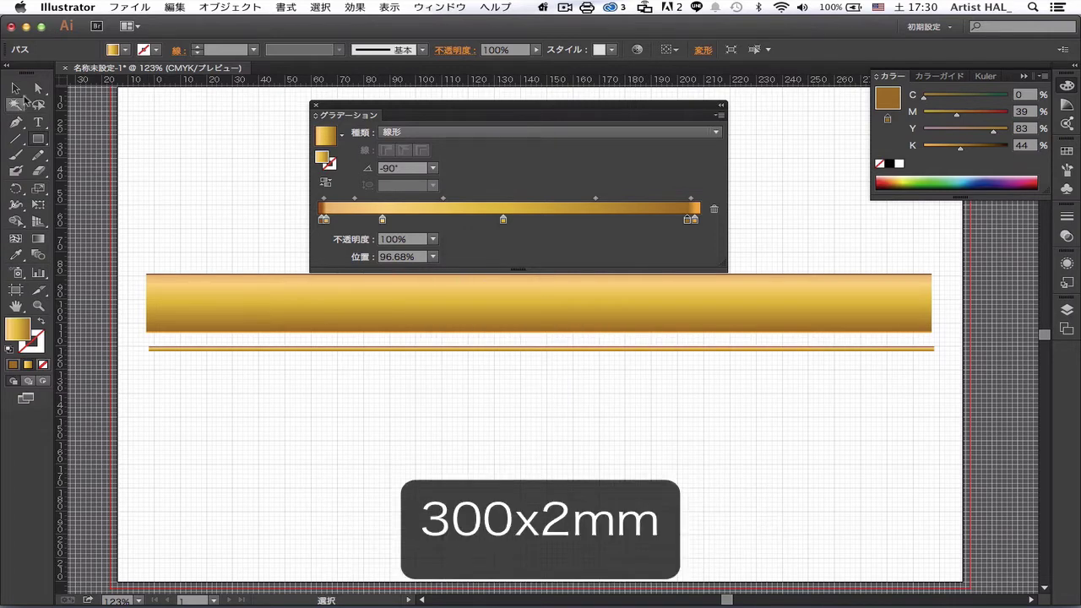
{"action": "left_click", "coordinate": [15, 87]}
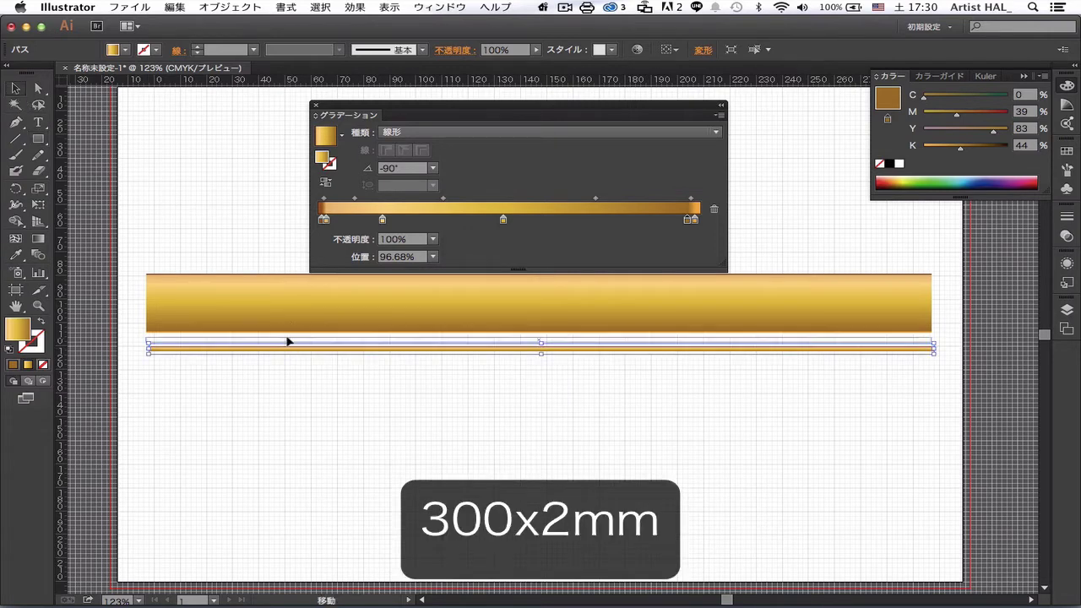
{"action": "left_click_drag", "start_coordinate": [290, 348], "coordinate": [289, 321]}
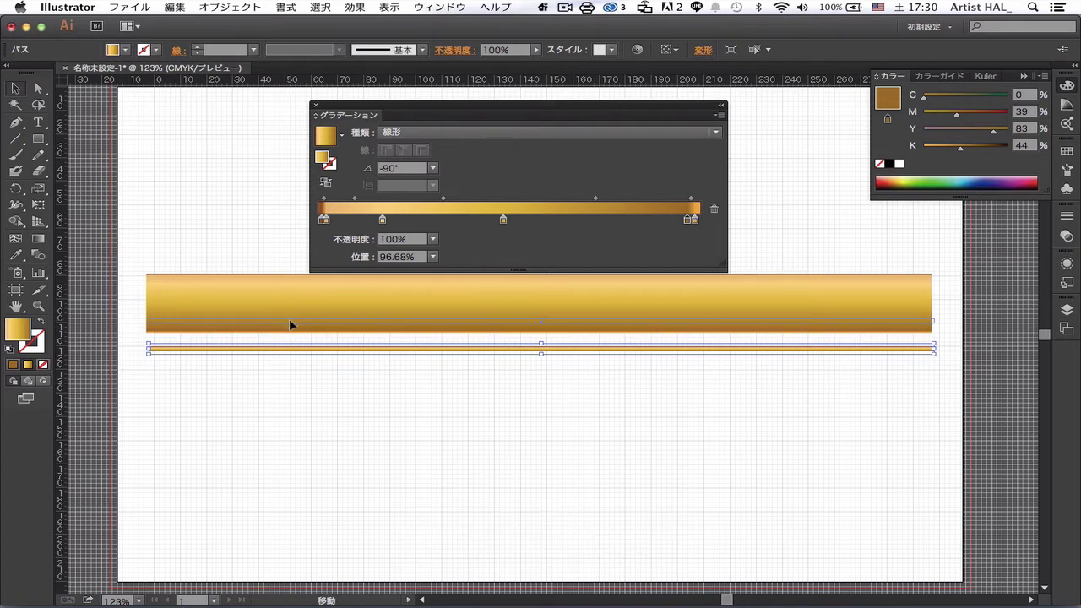
{"action": "left_click_drag", "start_coordinate": [290, 325], "coordinate": [293, 329]}
- Align the thin strip and the ruler bar by their left edges
{"action": "left_click", "coordinate": [296, 373]}
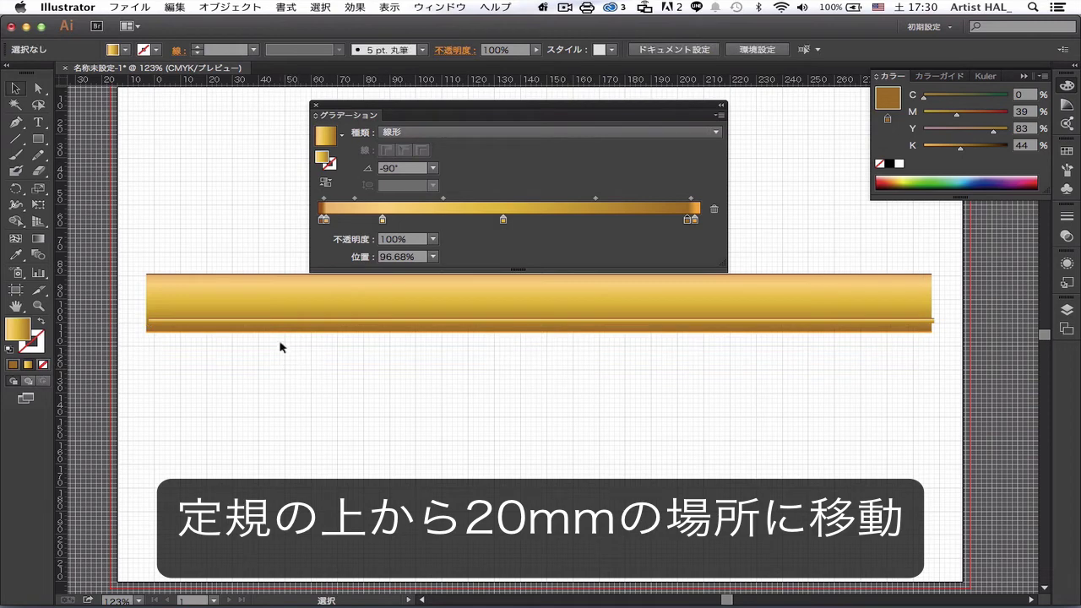
{"action": "left_click_drag", "start_coordinate": [220, 371], "coordinate": [245, 285]}
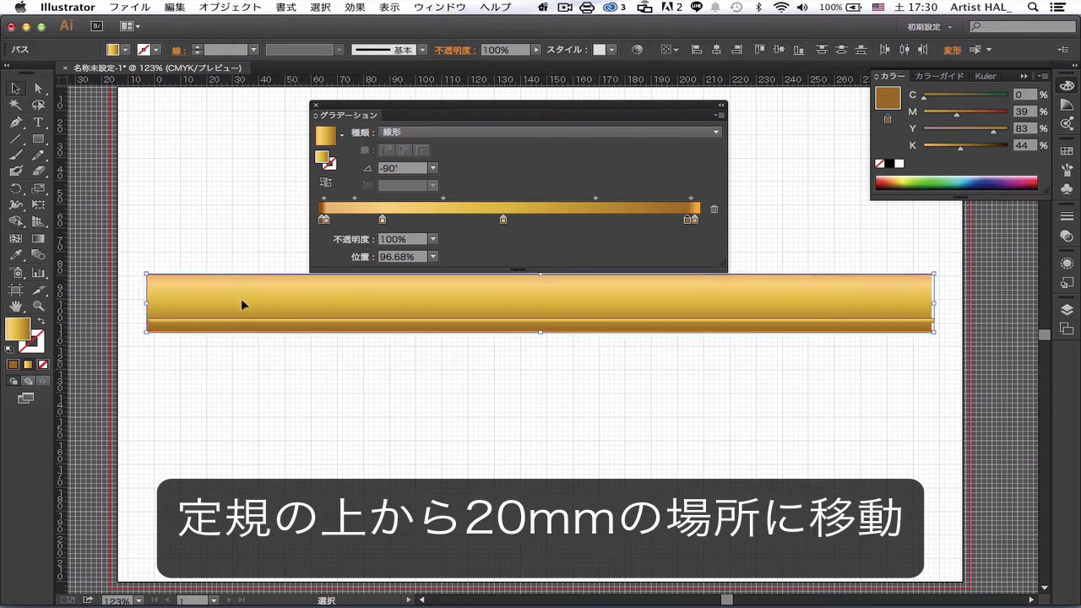
{"action": "left_click", "coordinate": [697, 49]}
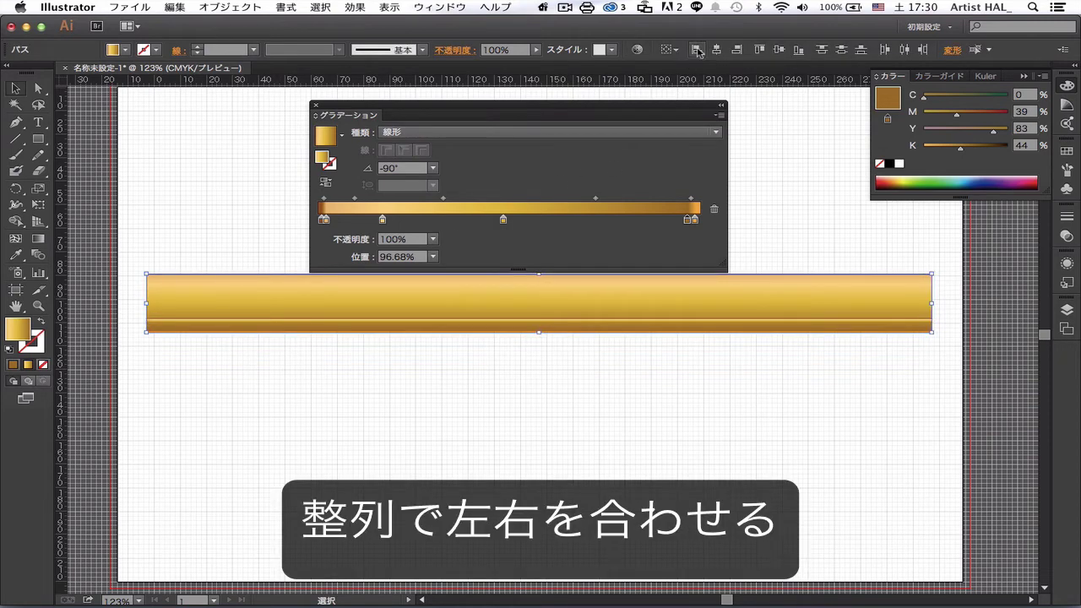
{"action": "left_click", "coordinate": [514, 398]}
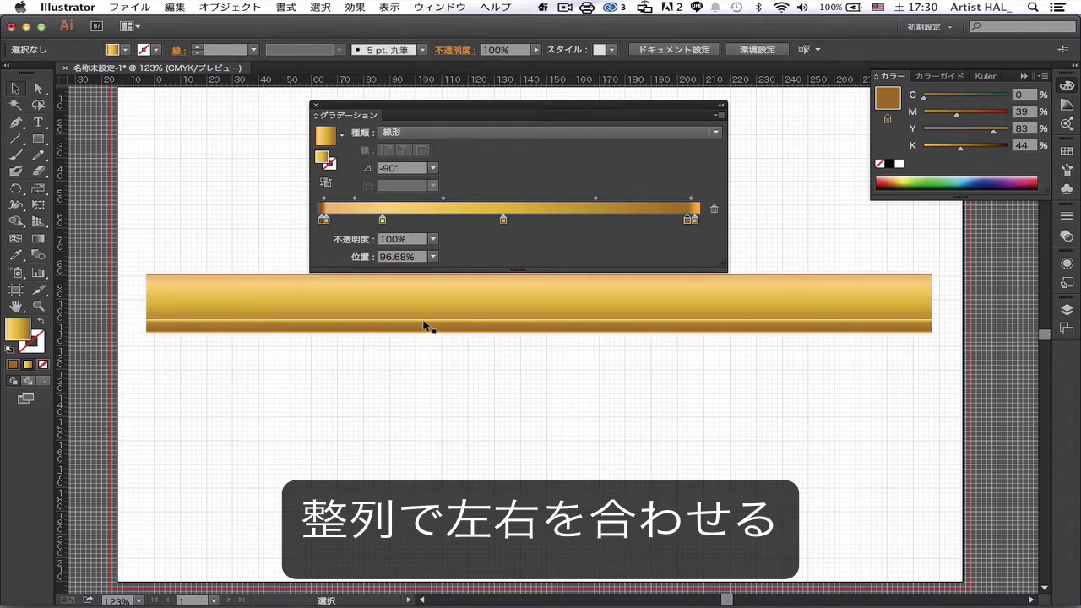
{"action": "key", "text": "super+space"}
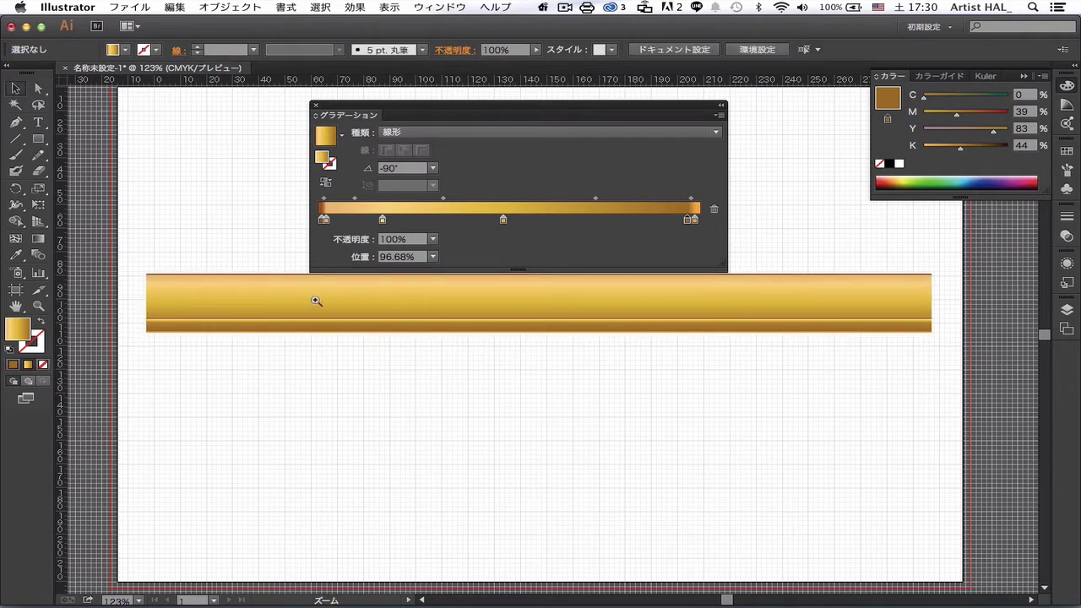
- Flip the groove strip's gradient to 90° and delete its duplicate 96.68% stop, ending at 100%
{"action": "left_click_drag", "start_coordinate": [231, 257], "coordinate": [312, 341]}
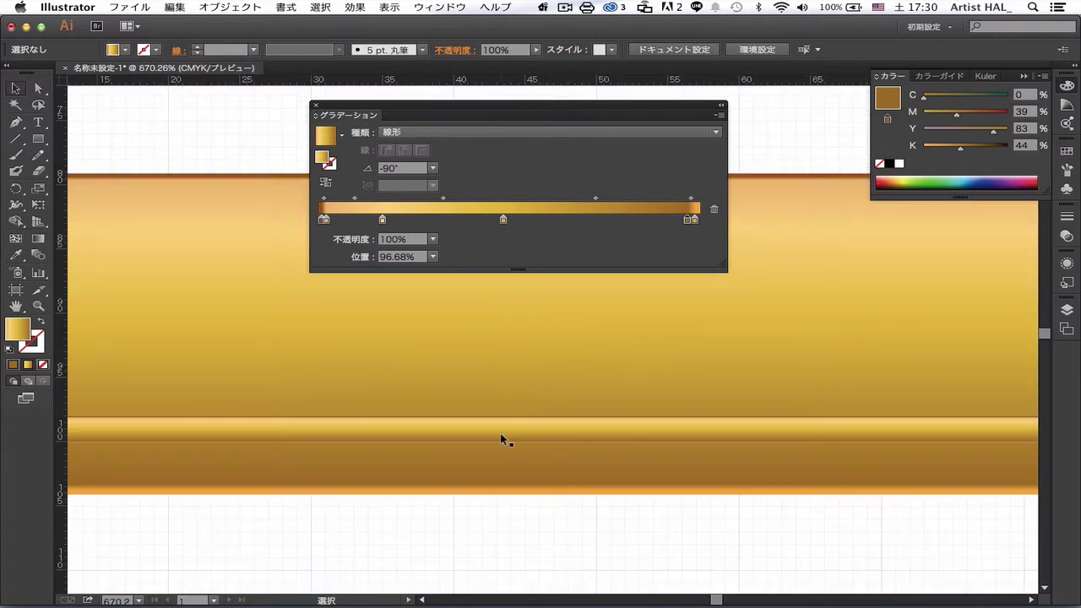
{"action": "left_click", "coordinate": [503, 441]}
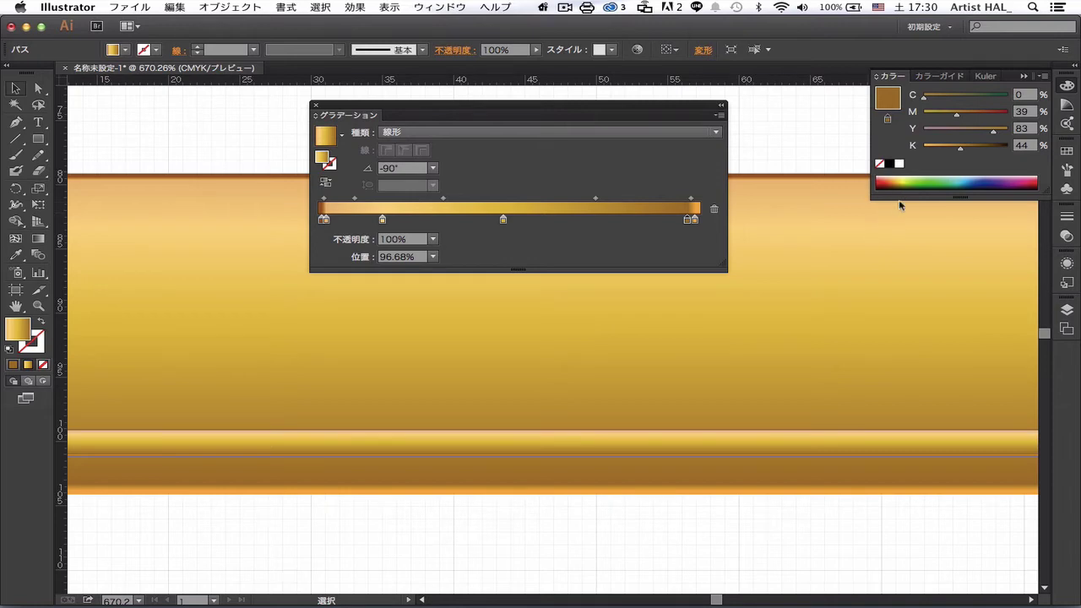
{"action": "left_click", "coordinate": [433, 168]}
{"action": "left_click", "coordinate": [454, 243]}
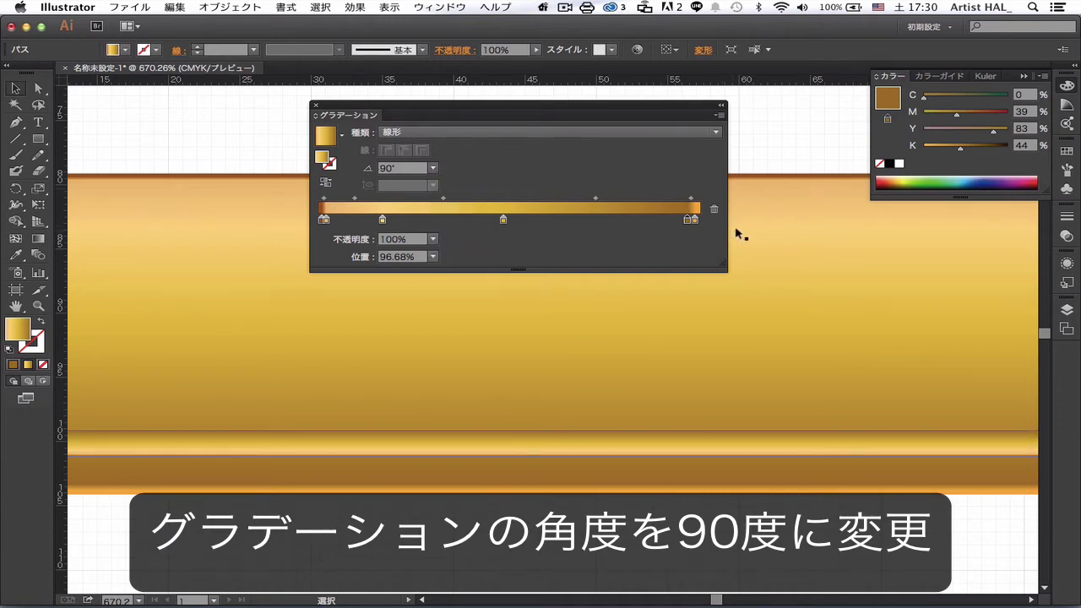
{"action": "left_click", "coordinate": [779, 157]}
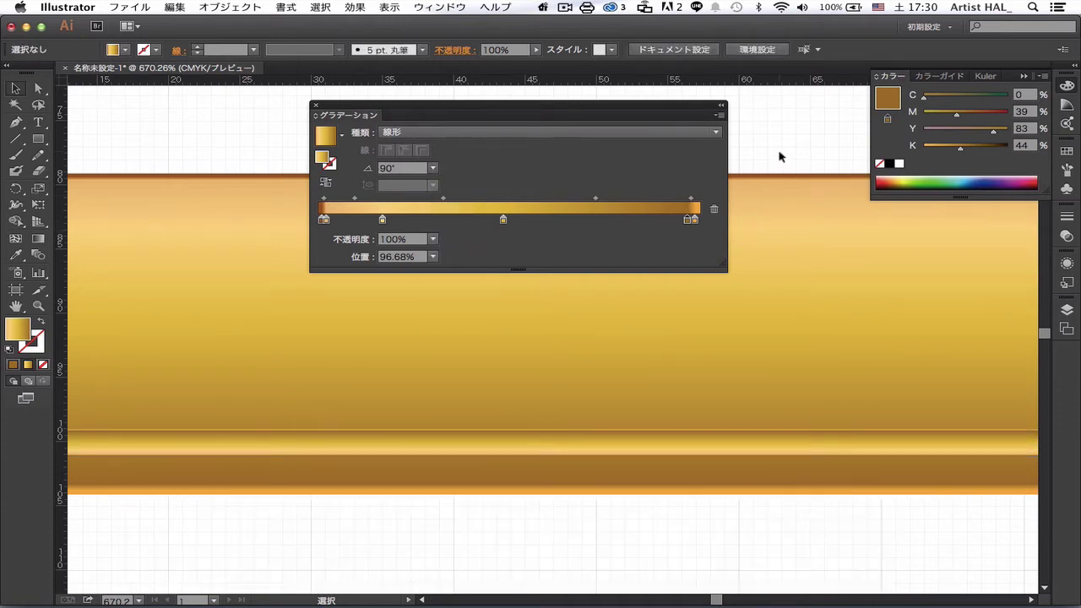
{"action": "left_click", "coordinate": [534, 447]}
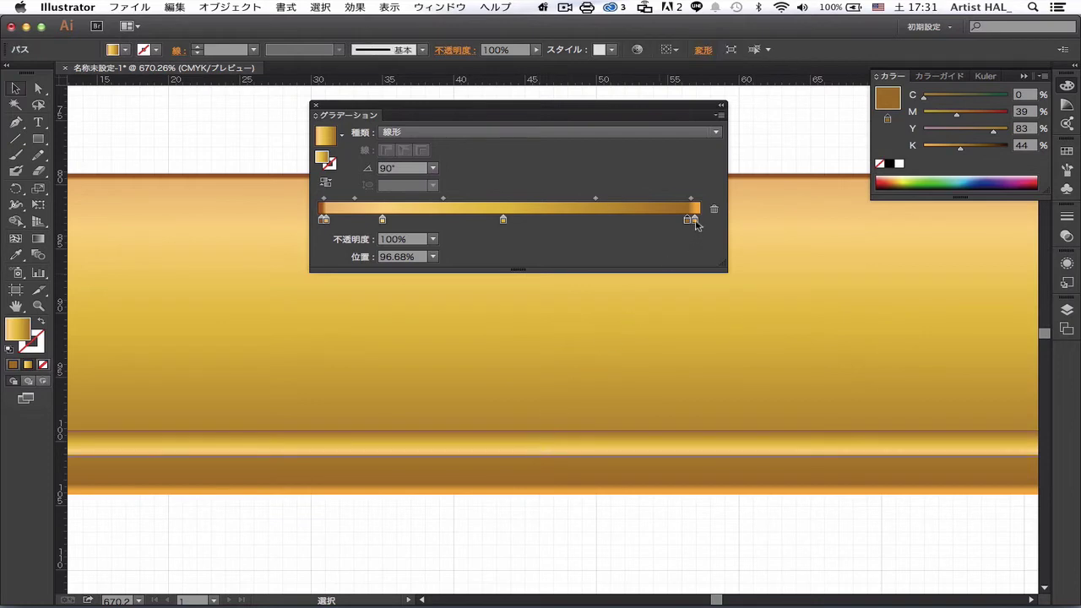
{"action": "mouse_move", "coordinate": [693, 220]}
{"action": "left_mouse_down"}
{"action": "mouse_move", "coordinate": [702, 245]}
{"action": "mouse_move", "coordinate": [700, 221]}
{"action": "left_mouse_up"}
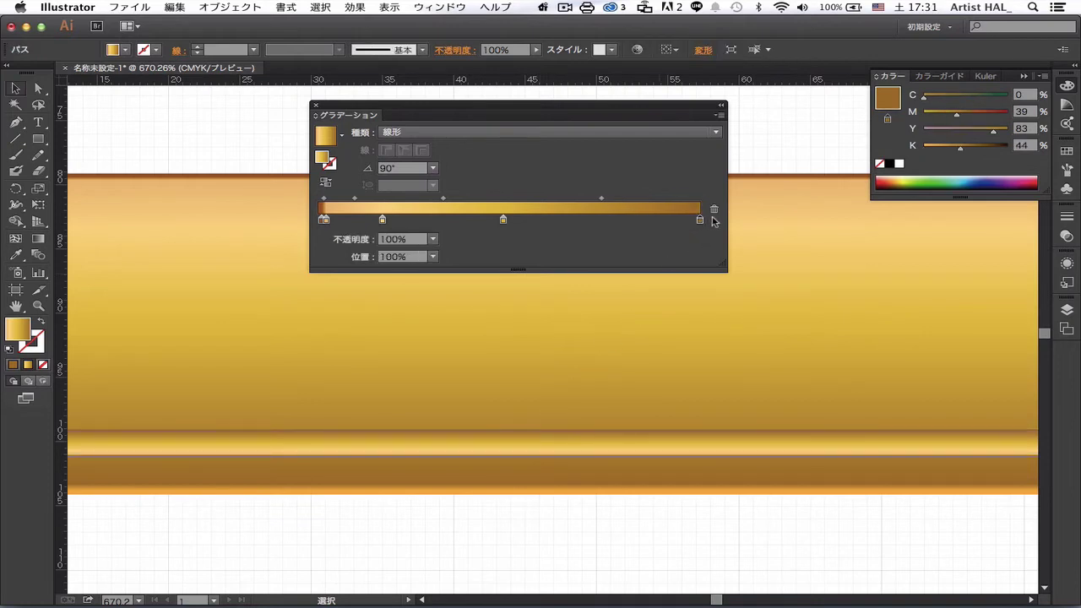
{"action": "left_click", "coordinate": [777, 144]}
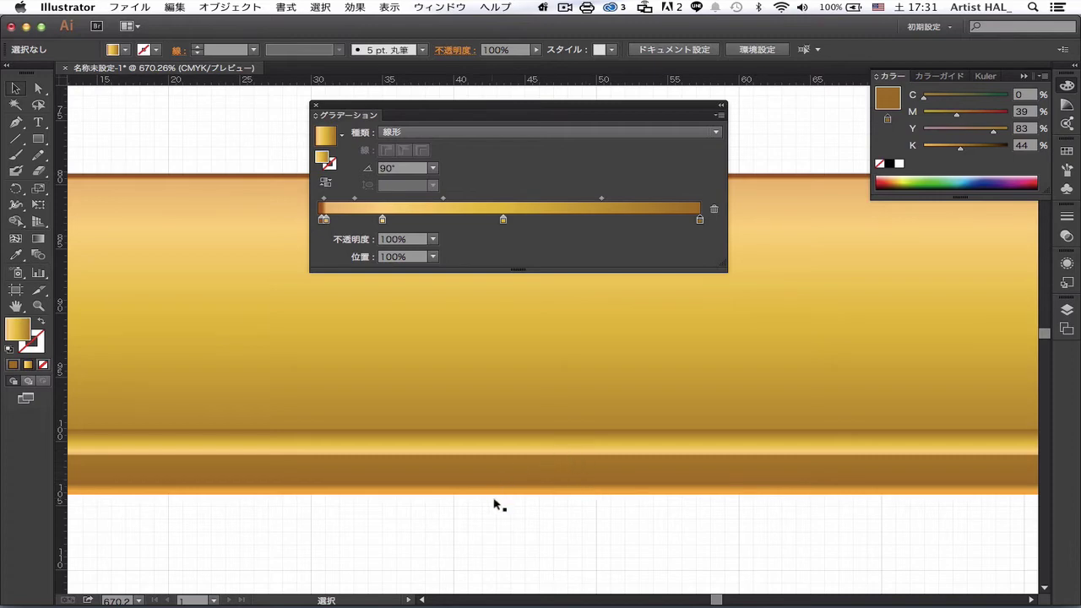
- Nudge the upper gold band's outer gradient stops inward to about 1.45% and 98%
{"action": "left_click", "coordinate": [596, 386]}
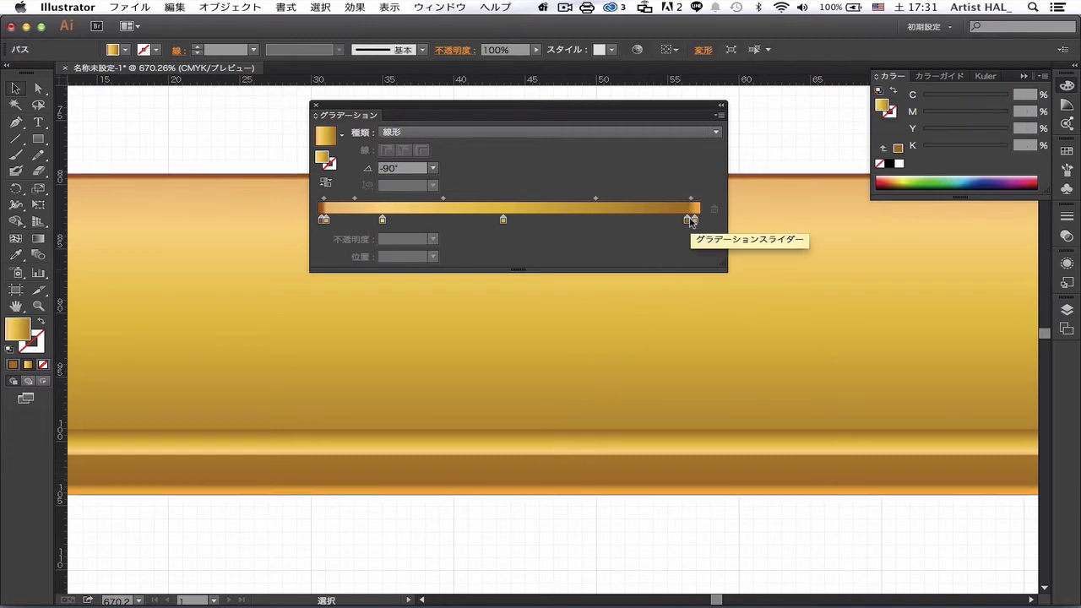
{"action": "left_click_drag", "start_coordinate": [690, 220], "coordinate": [693, 220]}
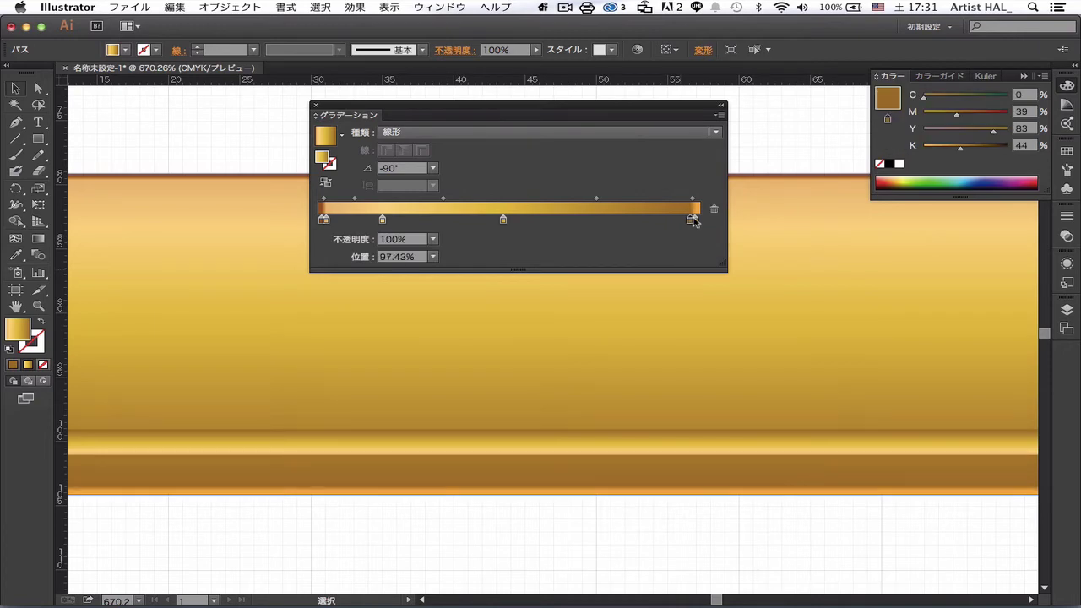
{"action": "left_click_drag", "start_coordinate": [692, 220], "coordinate": [695, 221]}
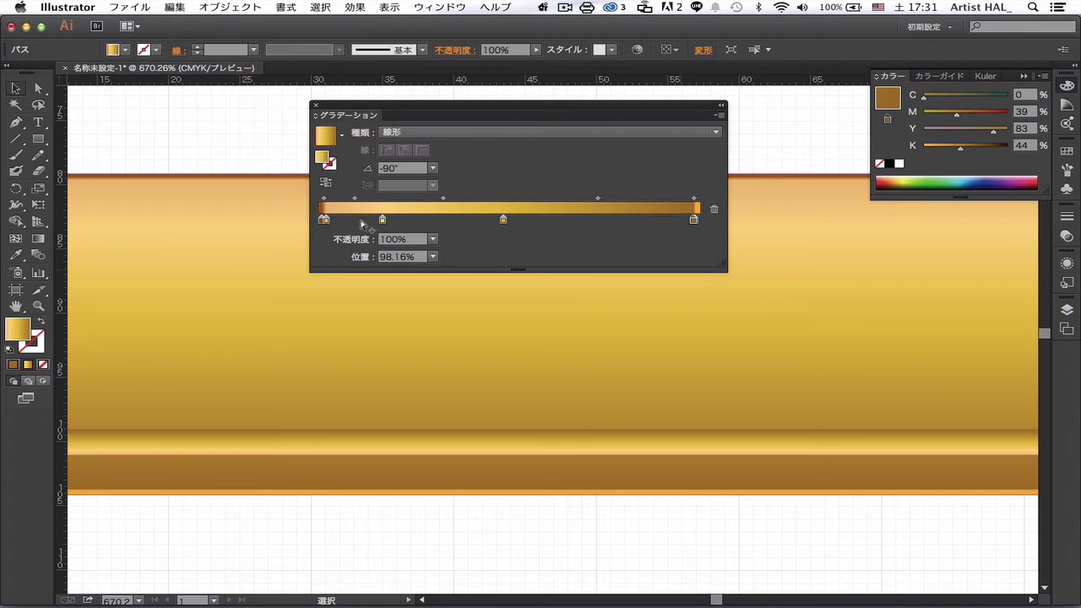
{"action": "left_click", "coordinate": [324, 220]}
{"action": "left_click_drag", "start_coordinate": [325, 221], "coordinate": [322, 221]}
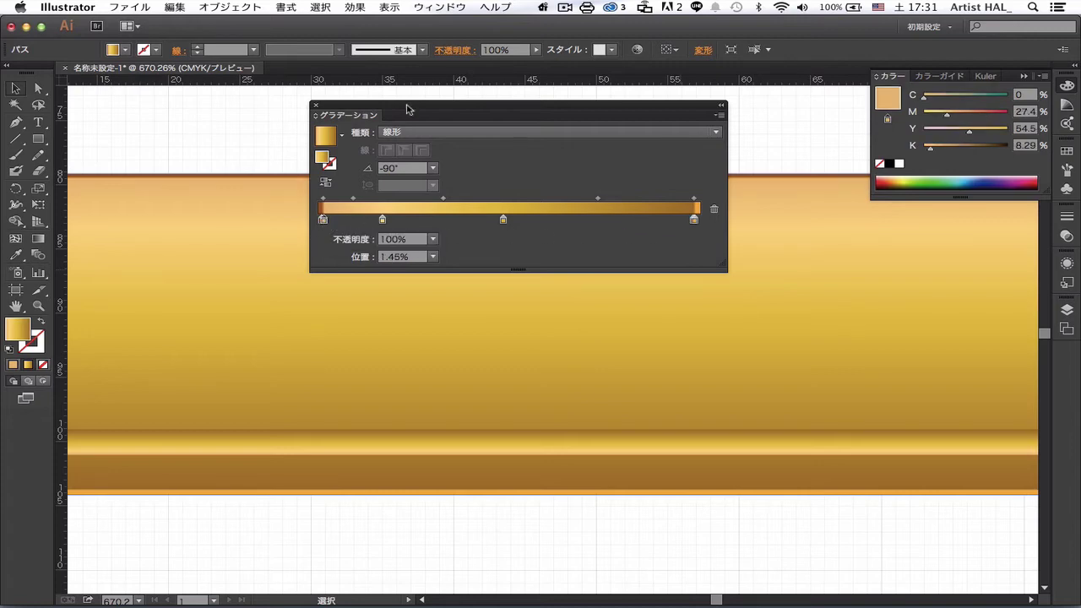
{"action": "left_click_drag", "start_coordinate": [408, 109], "coordinate": [594, 115]}
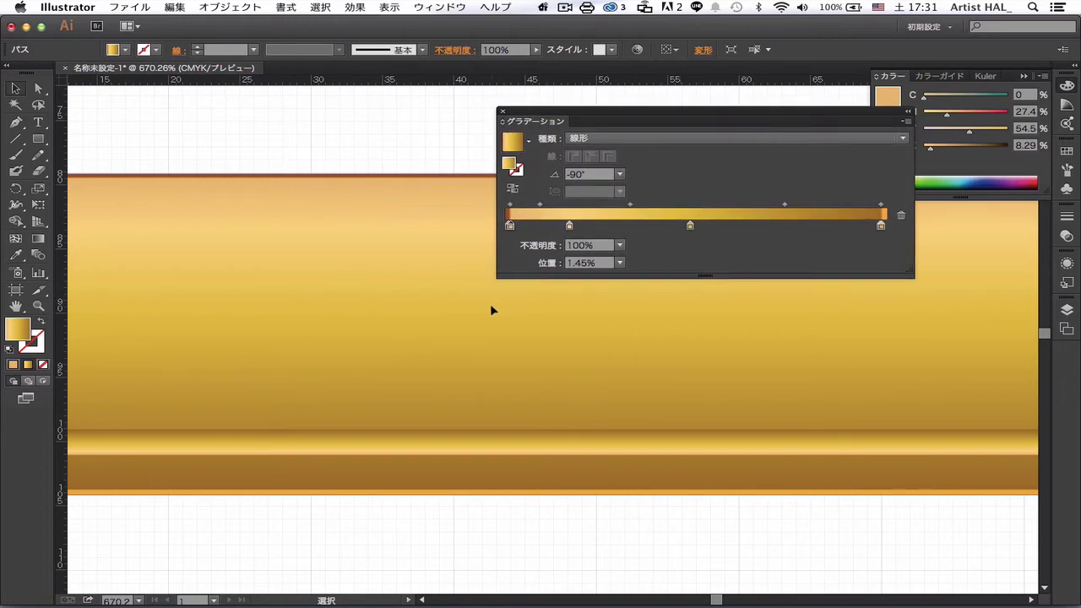
- Nudge the groove strip's starting stop to 1.31%, then view the whole artboard
{"action": "left_click", "coordinate": [566, 449]}
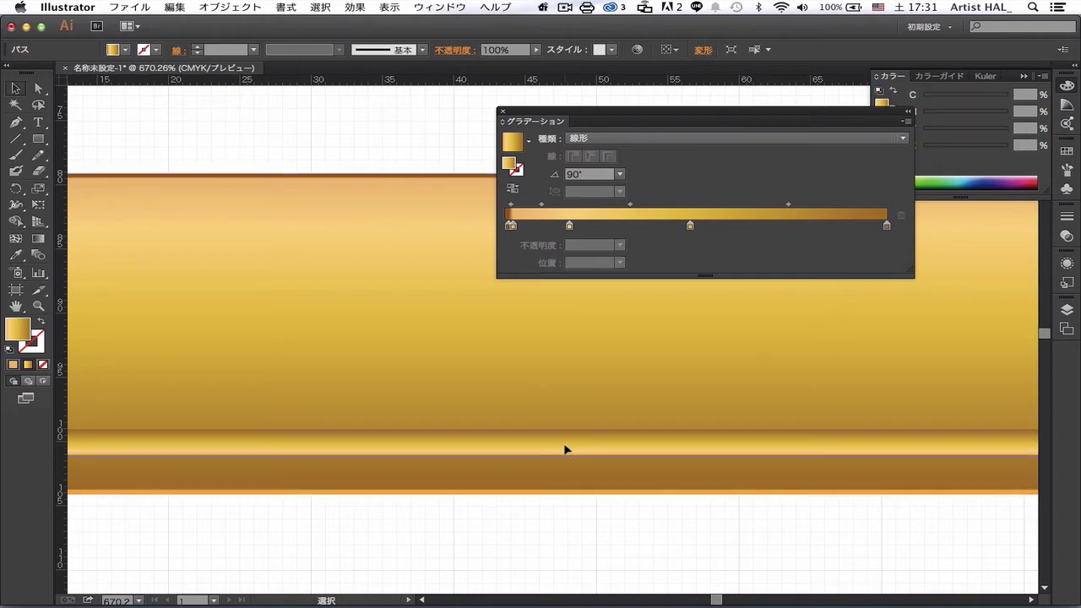
{"action": "left_click", "coordinate": [569, 226]}
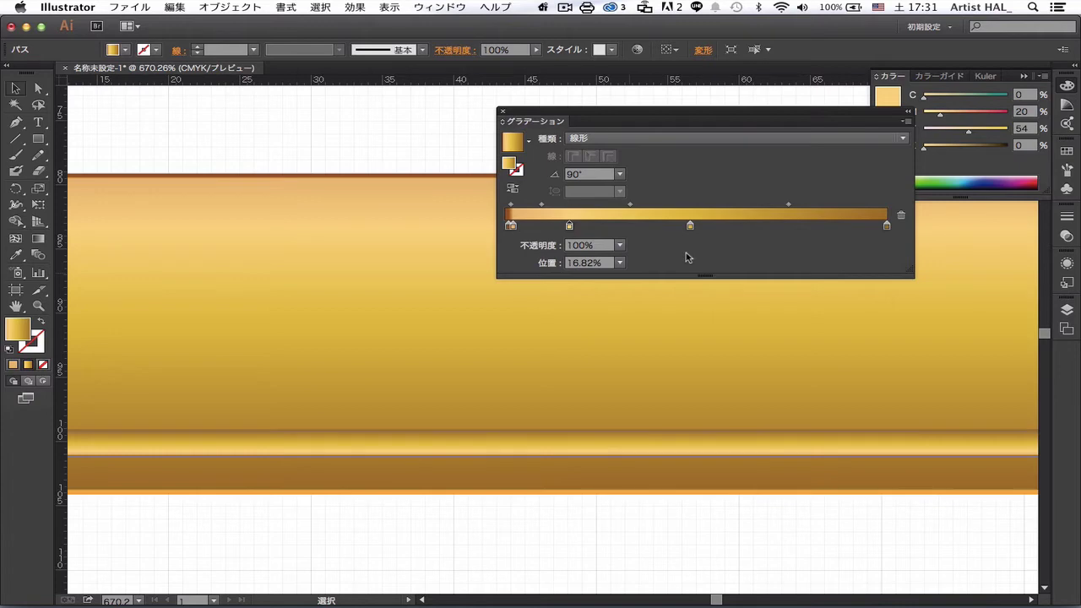
{"action": "left_click", "coordinate": [510, 226]}
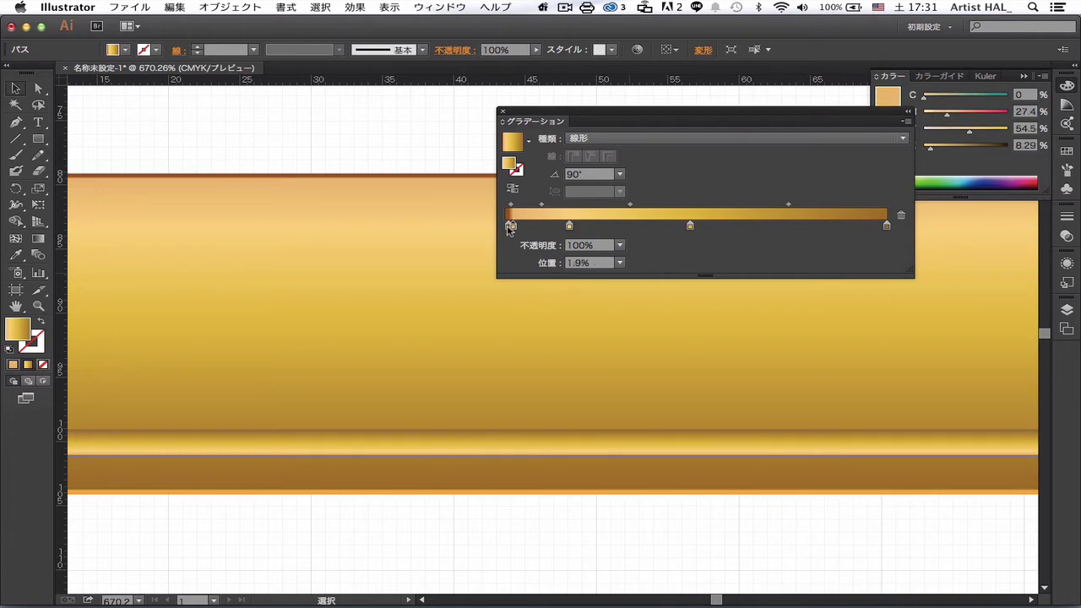
{"action": "left_click_drag", "start_coordinate": [507, 235], "coordinate": [505, 234]}
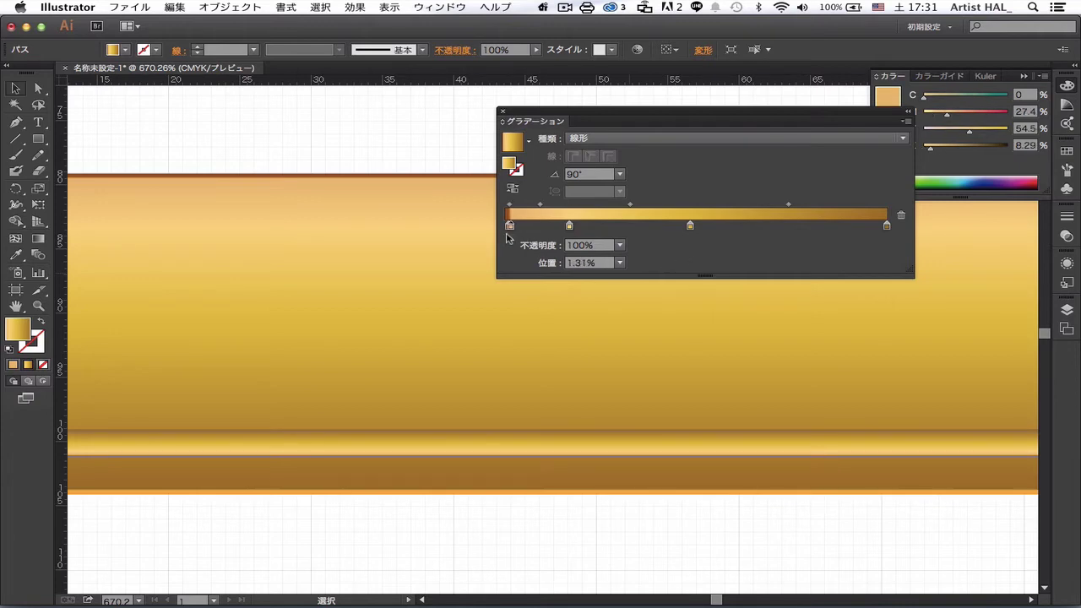
{"action": "left_click", "coordinate": [440, 145]}
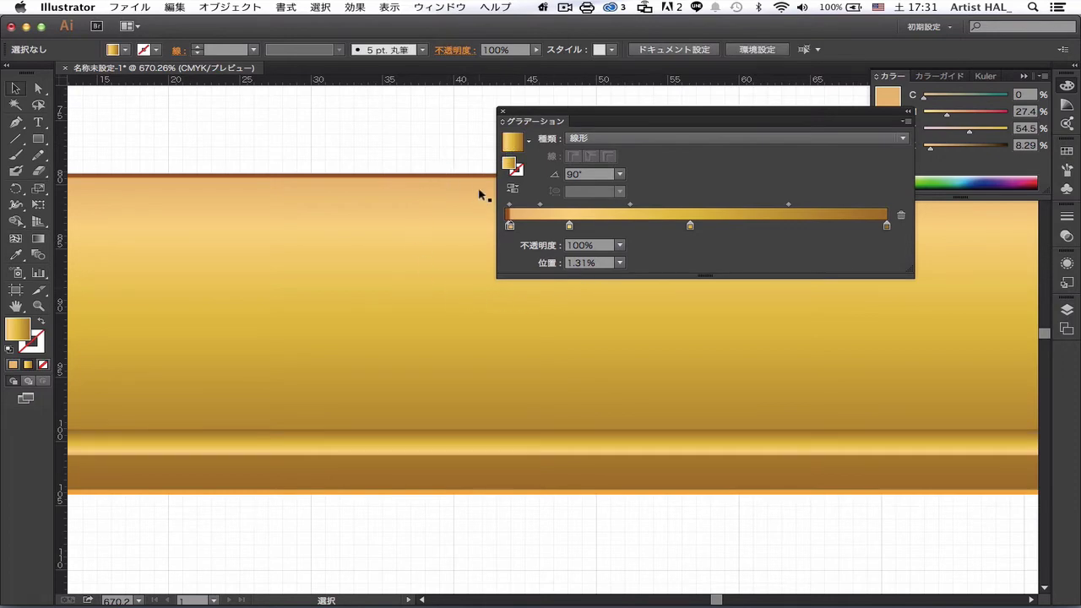
{"action": "key", "text": "super+0"}
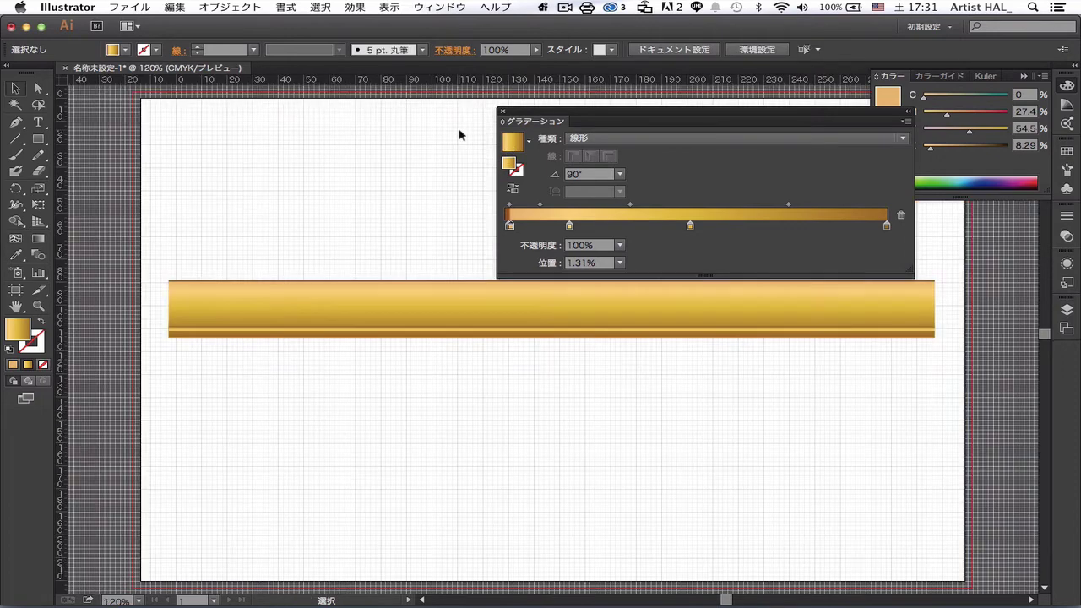
- Zoom in on the gold bar's left end and select the bar
{"action": "left_click_drag", "start_coordinate": [722, 110], "coordinate": [674, 71]}
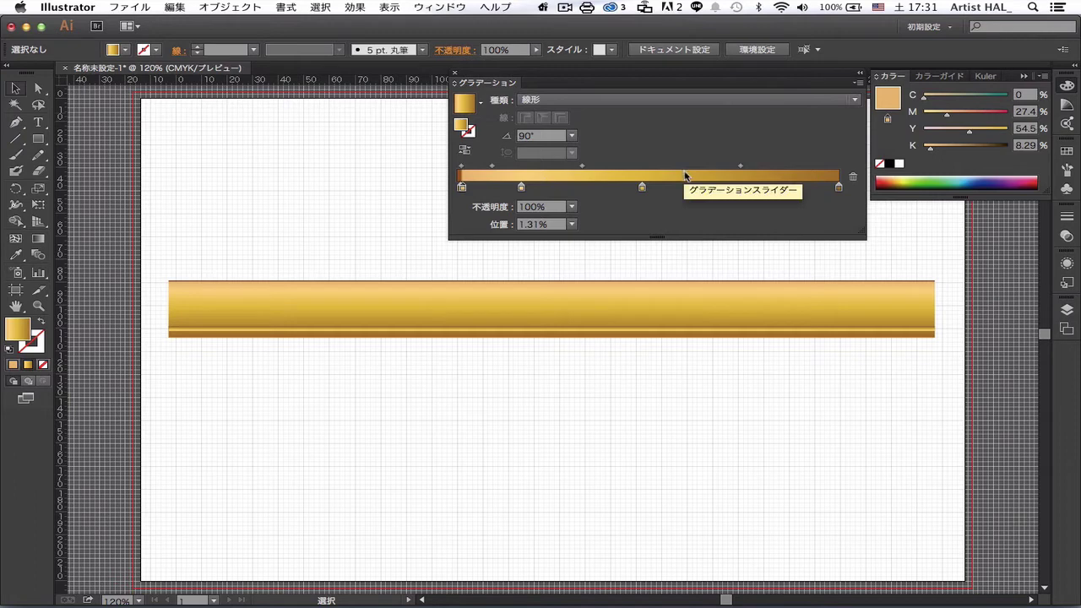
{"action": "key", "text": "z"}
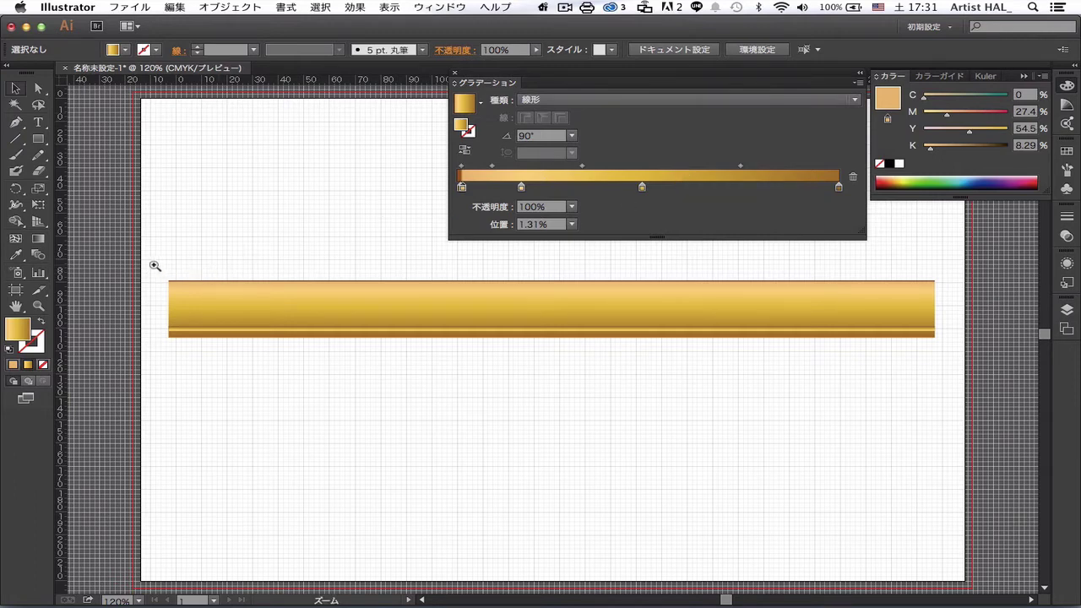
{"action": "left_click_drag", "start_coordinate": [150, 265], "coordinate": [249, 361]}
{"action": "key", "text": "v"}
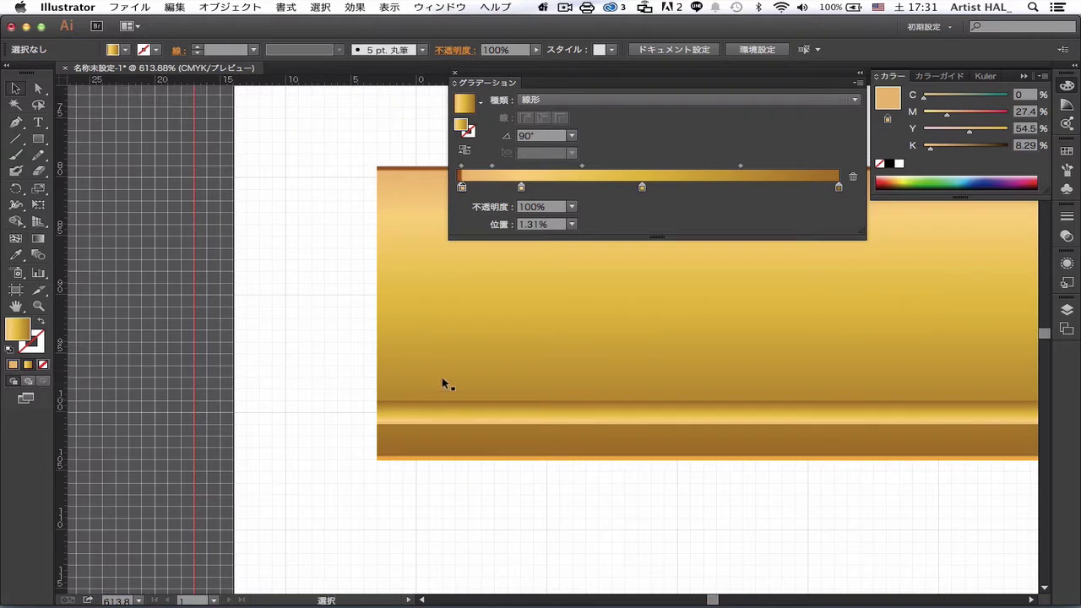
{"action": "mouse_move", "coordinate": [416, 248]}
{"action": "left_mouse_down"}
{"action": "mouse_move", "coordinate": [429, 262]}
{"action": "mouse_move", "coordinate": [422, 242]}
{"action": "left_mouse_up"}
{"action": "left_click", "coordinate": [422, 248]}
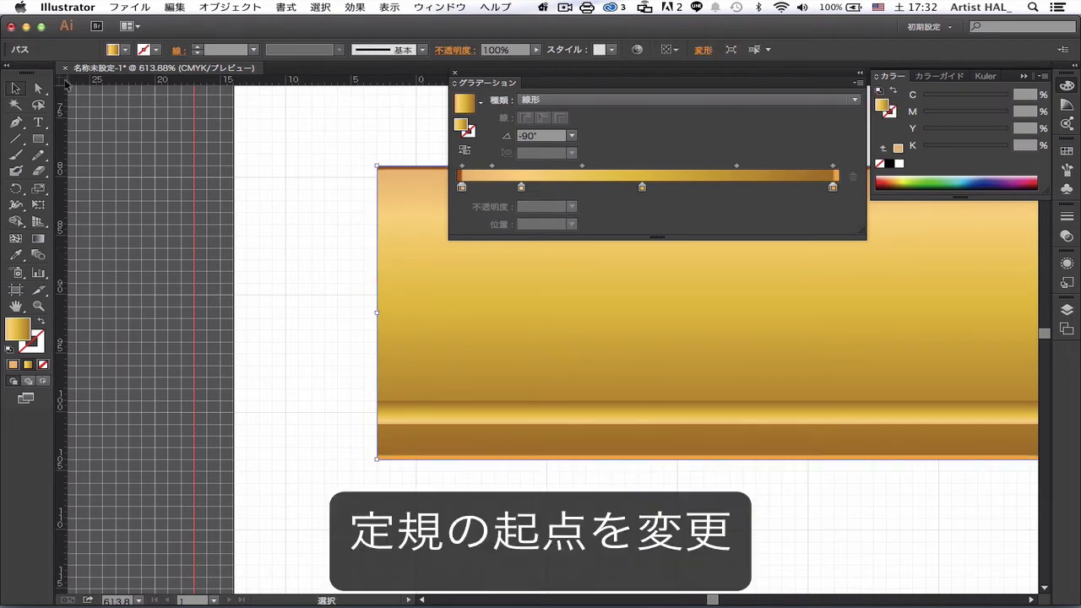
- Drag the ruler origin onto the bar's top-left corner, then fit the artboard in view
{"action": "mouse_move", "coordinate": [64, 80]}
{"action": "left_mouse_down"}
{"action": "mouse_move", "coordinate": [316, 121]}
{"action": "mouse_move", "coordinate": [376, 167]}
{"action": "left_mouse_up"}
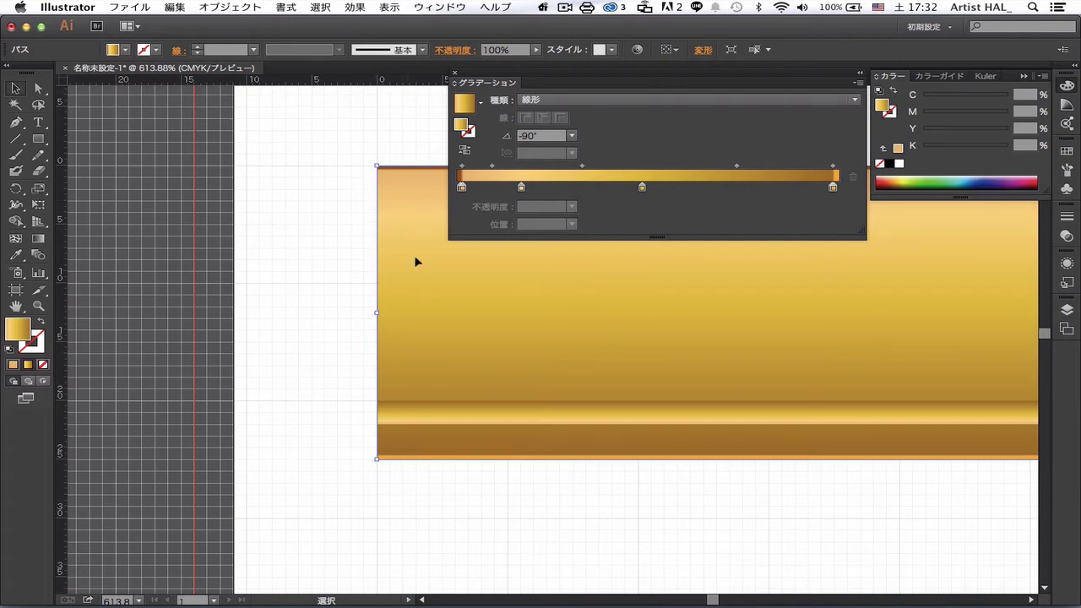
{"action": "left_click", "coordinate": [431, 486]}
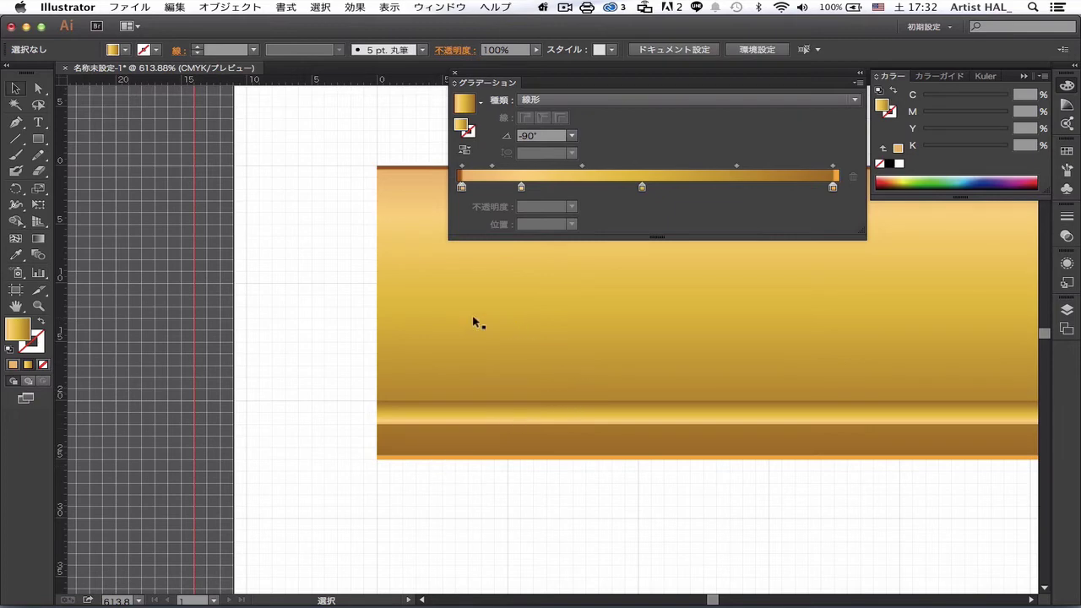
{"action": "key", "text": "space"}
{"action": "left_click_drag", "start_coordinate": [567, 307], "coordinate": [393, 366]}
{"action": "key", "text": "a"}
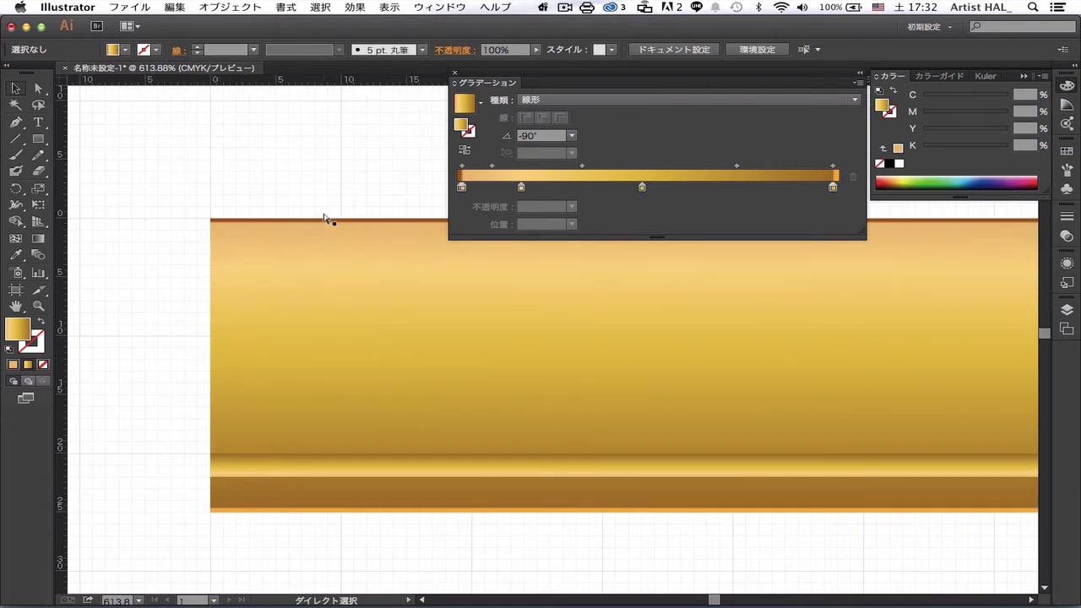
{"action": "key", "text": "super+0"}
{"action": "key", "text": "backslash"}
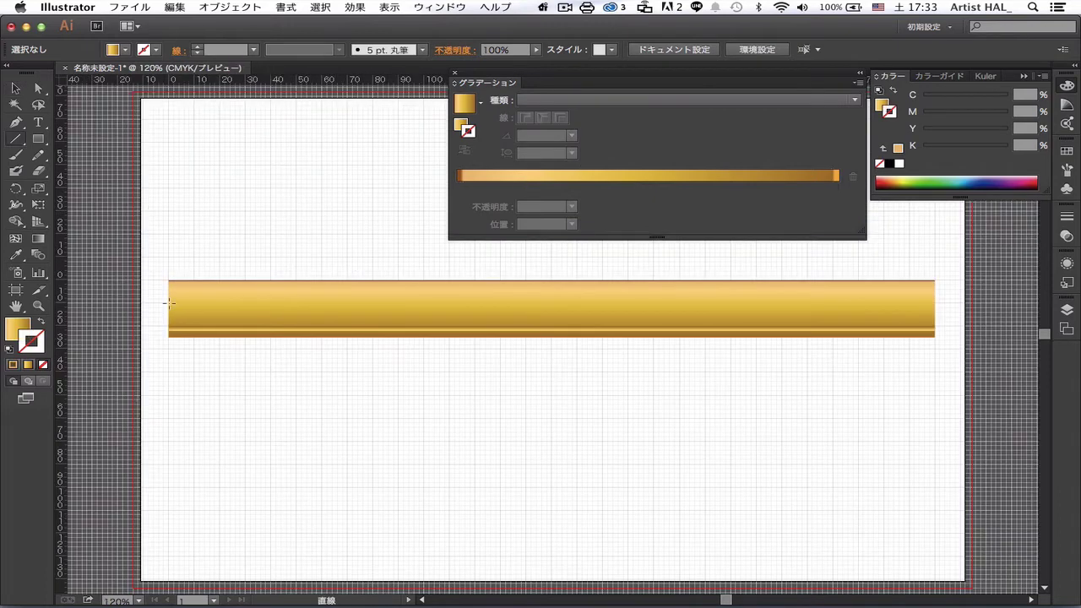
- Create an exact 300 mm line at 0° starting from the gold bar's left edge
{"action": "left_click", "coordinate": [169, 302]}
{"action": "left_click", "coordinate": [514, 268]}
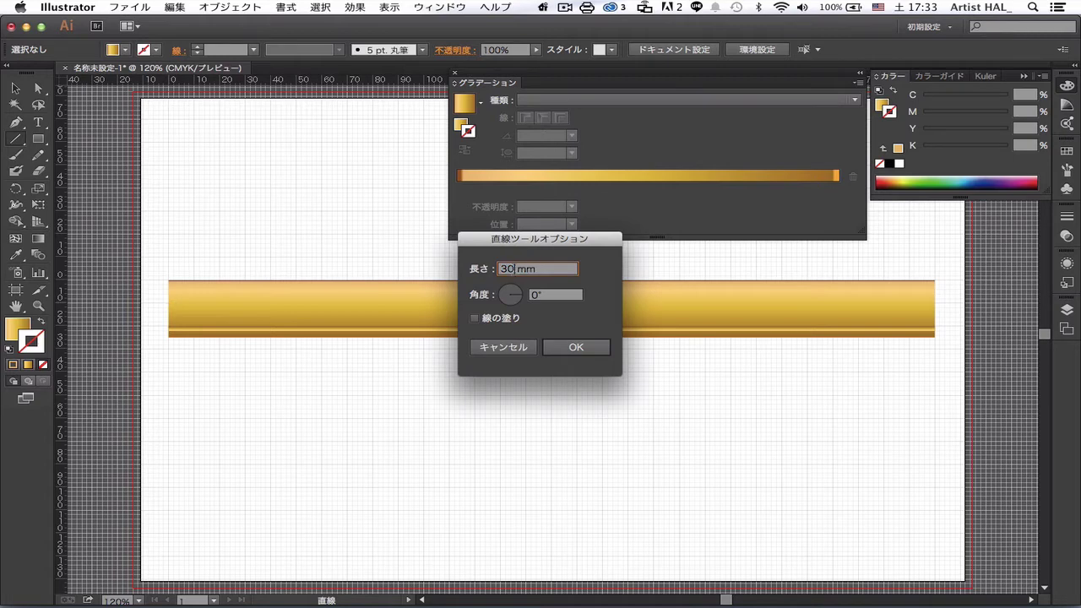
{"action": "type", "text": "0"}
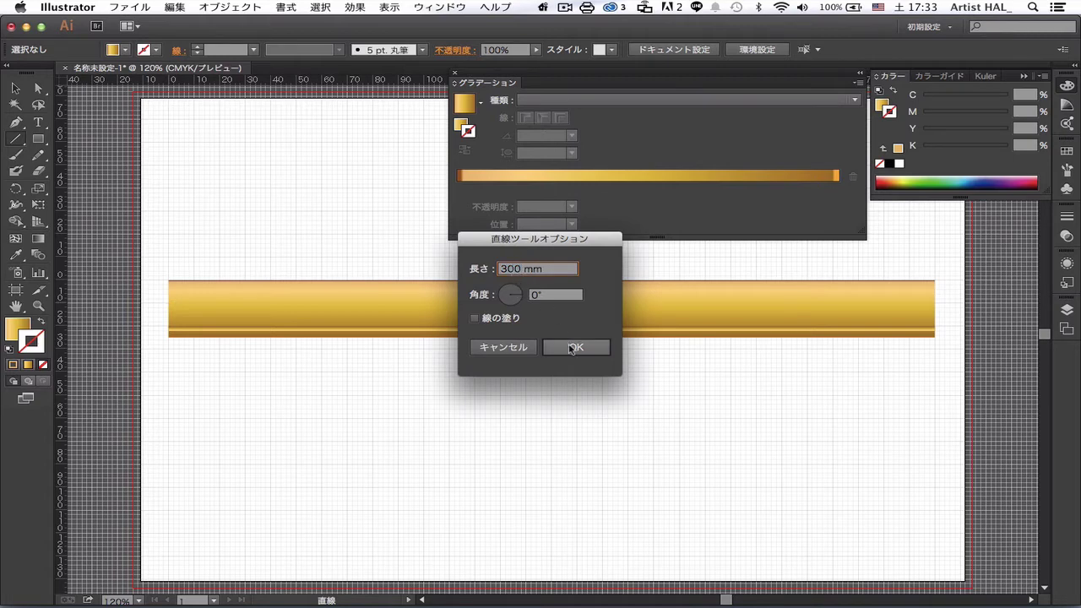
{"action": "left_click", "coordinate": [475, 318]}
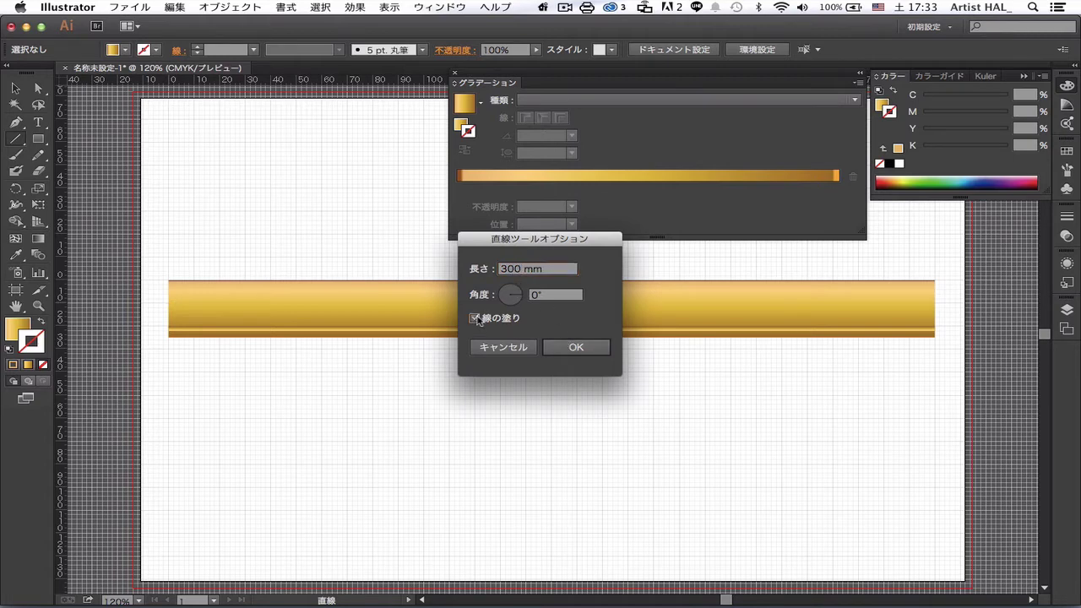
{"action": "left_click", "coordinate": [575, 349]}
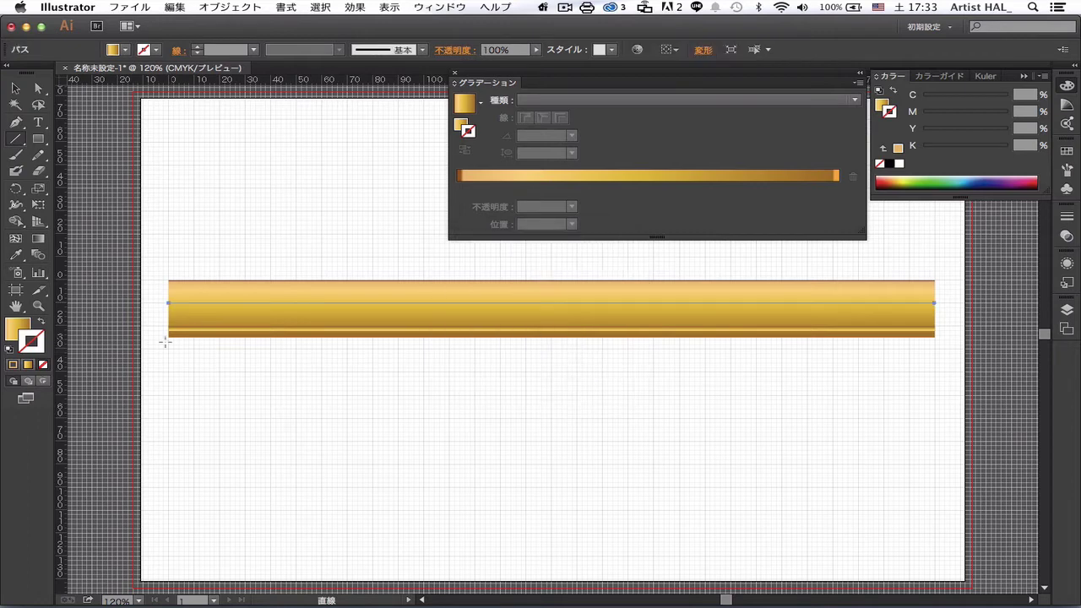
- Set the line's fill to None and its stroke to dark brown C0 M33 Y52 K84
{"action": "left_click", "coordinate": [467, 128]}
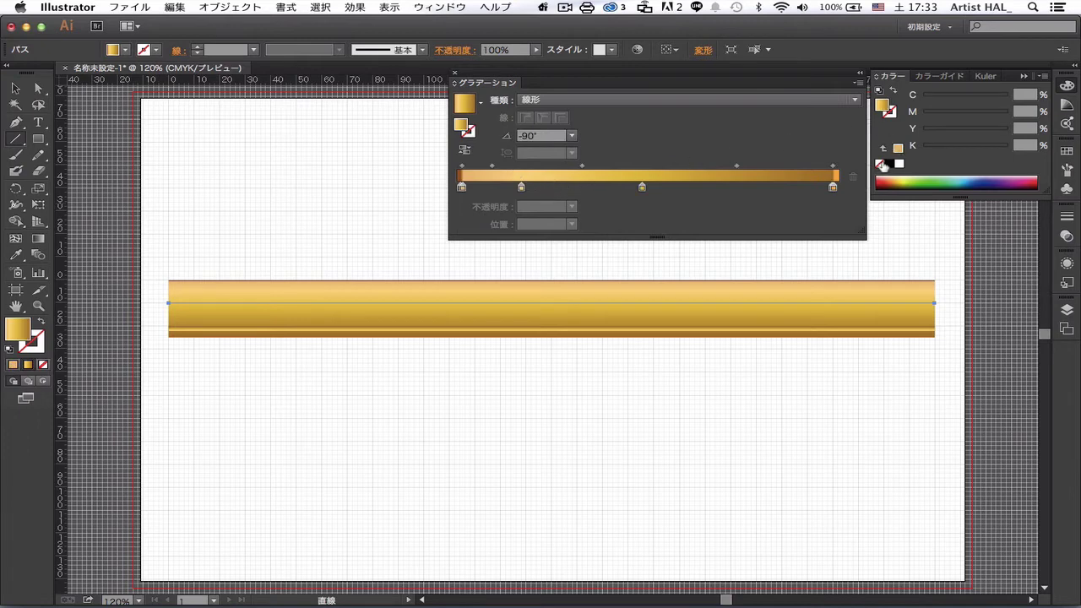
{"action": "left_click", "coordinate": [880, 163]}
{"action": "left_click", "coordinate": [892, 114]}
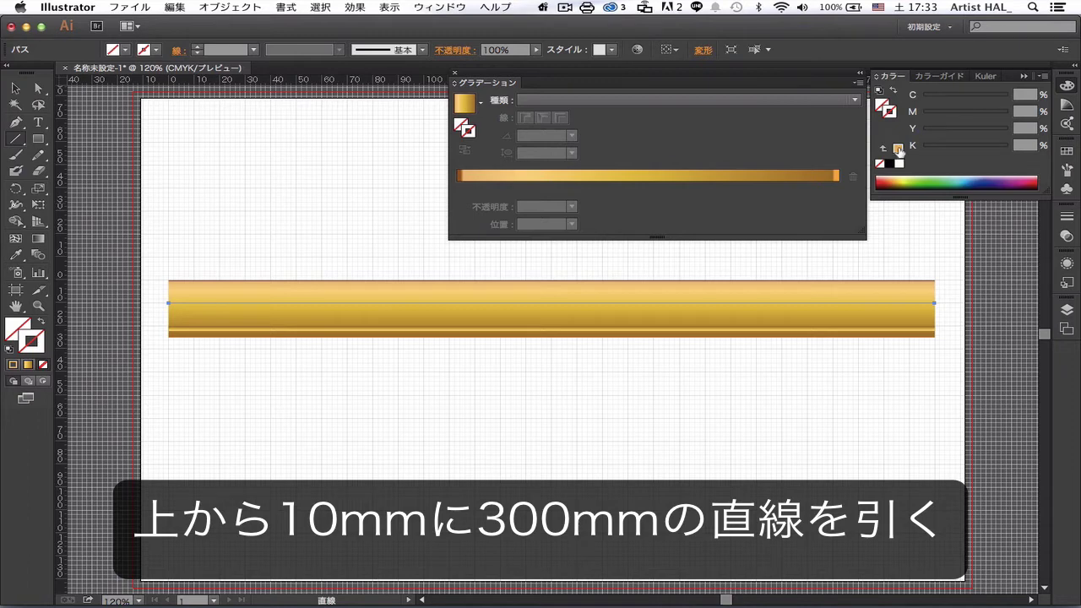
{"action": "left_click", "coordinate": [898, 150]}
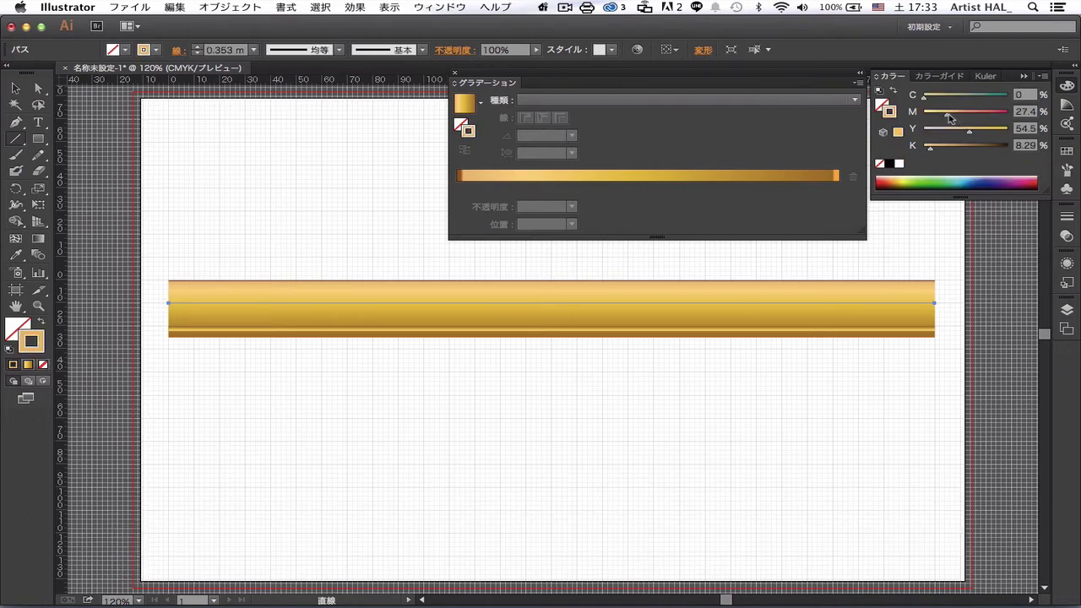
{"action": "left_click_drag", "start_coordinate": [947, 115], "coordinate": [953, 115]}
{"action": "left_click", "coordinate": [967, 133]}
{"action": "left_click_drag", "start_coordinate": [930, 150], "coordinate": [998, 149]}
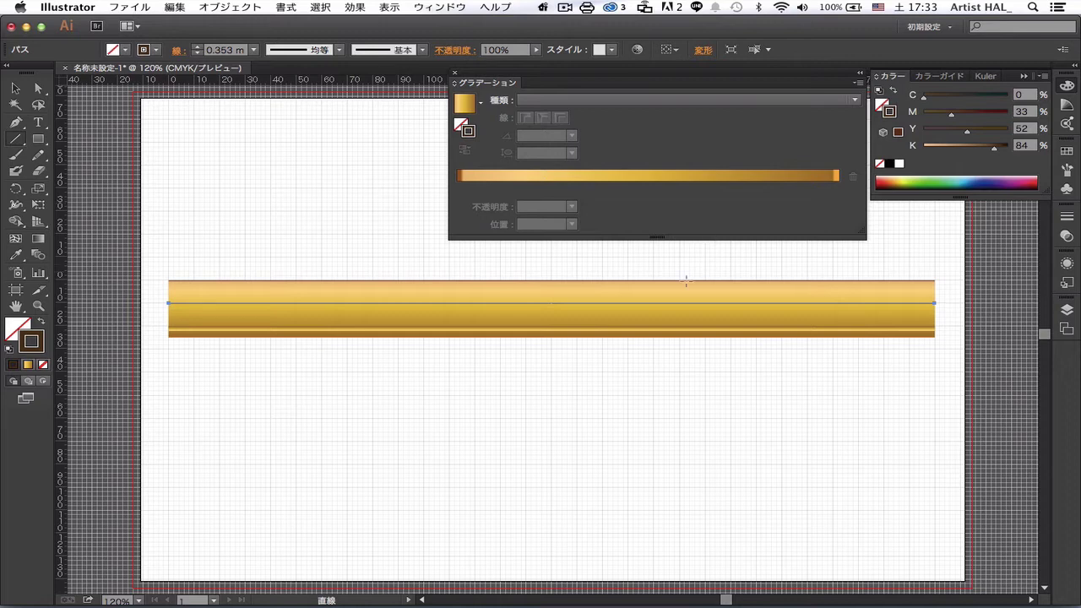
- Set the line's stroke weight to 0.25 mm
{"action": "key", "text": "z"}
{"action": "left_click_drag", "start_coordinate": [159, 274], "coordinate": [250, 345]}
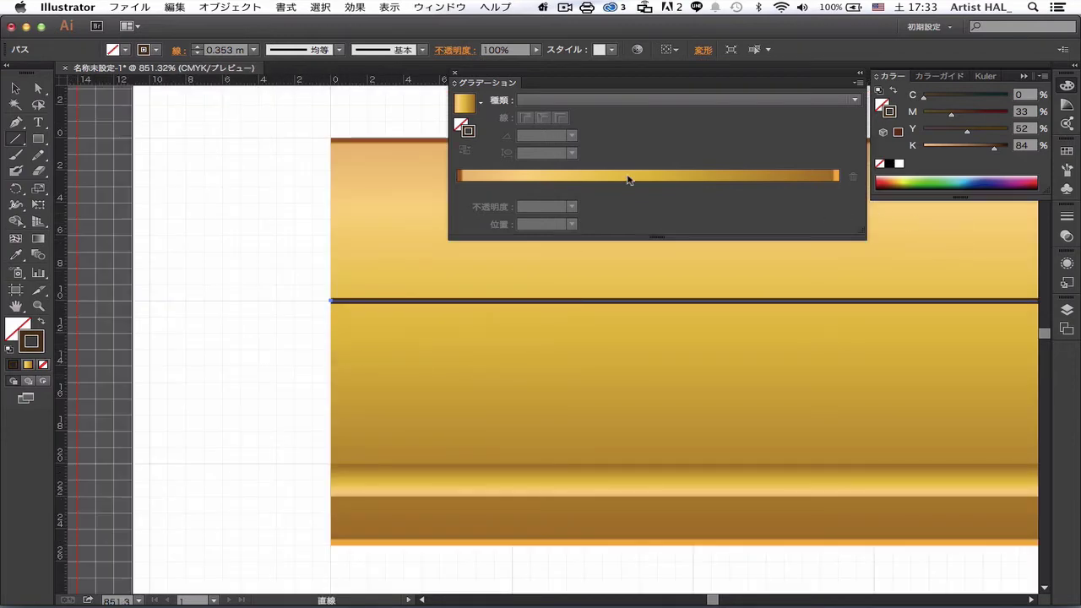
{"action": "left_click", "coordinate": [254, 50]}
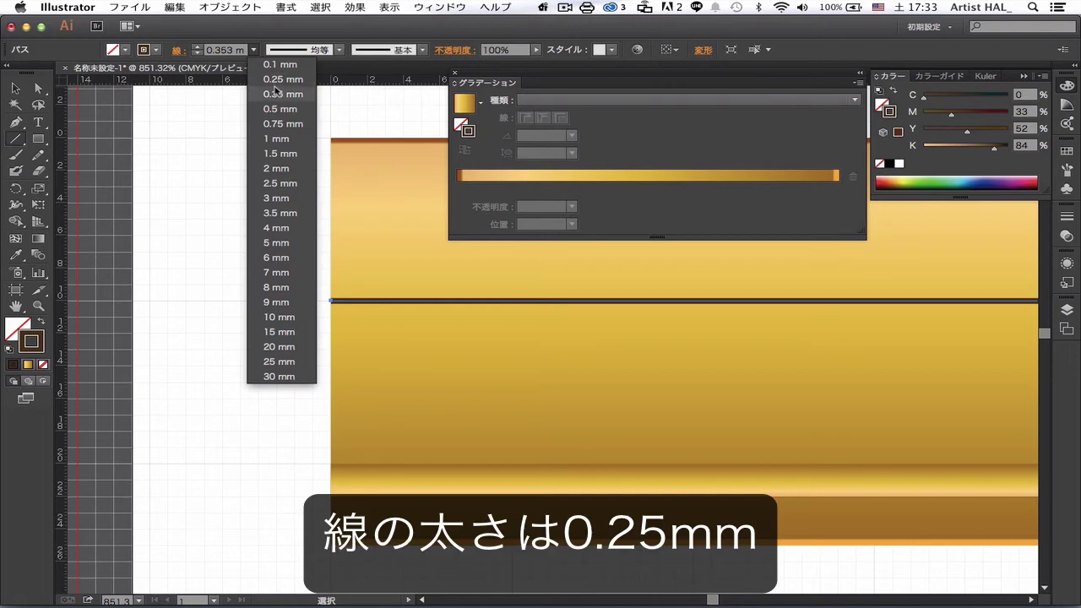
{"action": "left_click", "coordinate": [274, 81]}
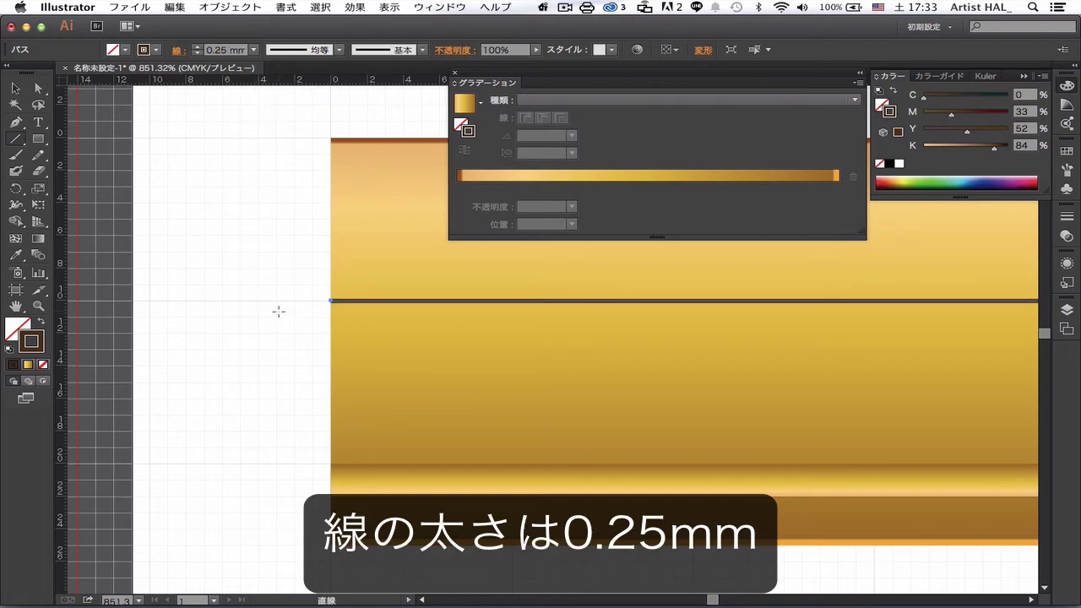
- Duplicate the thin line 3 mm above the original across the gold bar
{"action": "left_click_drag", "start_coordinate": [579, 349], "coordinate": [446, 452]}
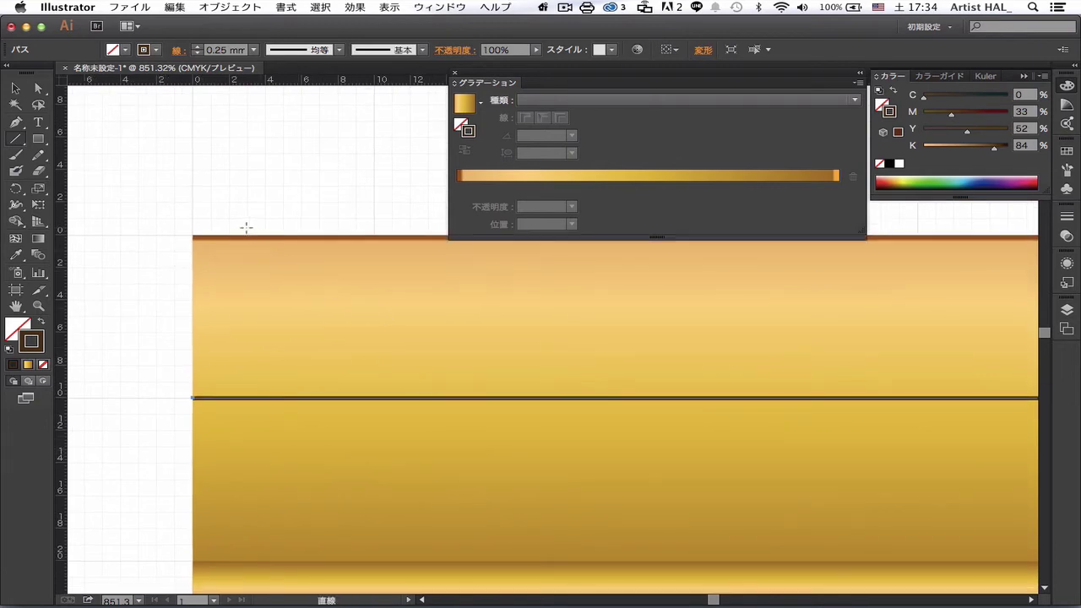
{"action": "left_click", "coordinate": [15, 88]}
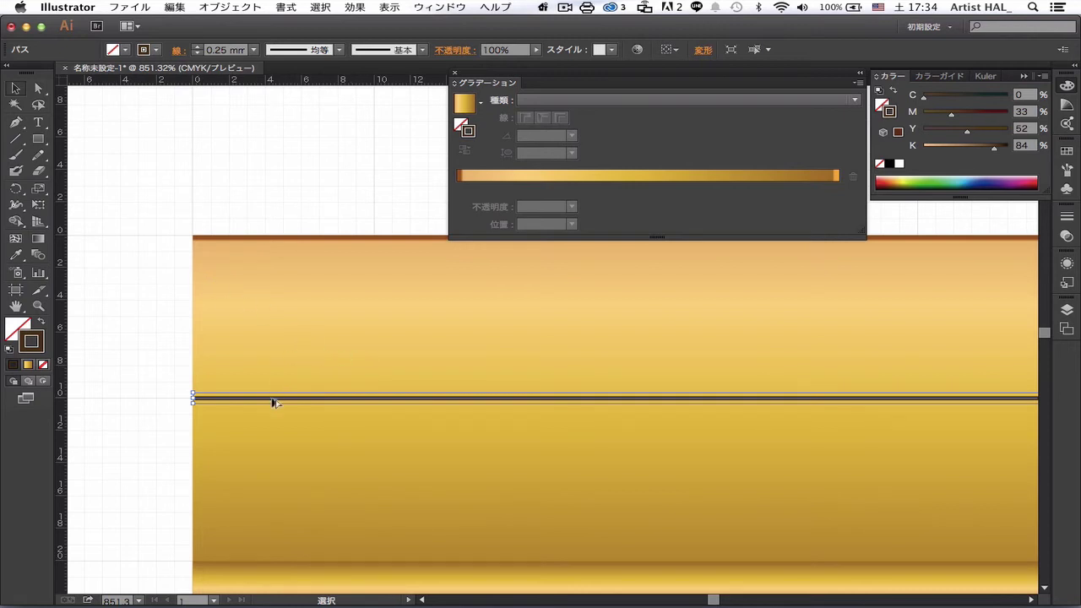
{"action": "left_click_drag", "start_coordinate": [272, 403], "coordinate": [271, 369]}
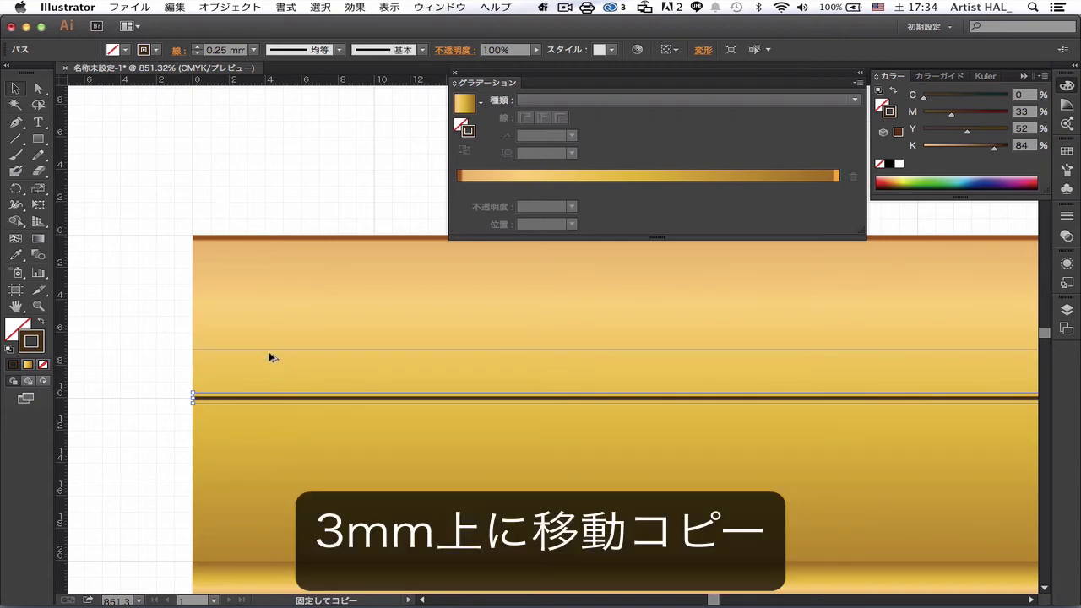
{"action": "left_click_drag", "start_coordinate": [271, 366], "coordinate": [269, 359]}
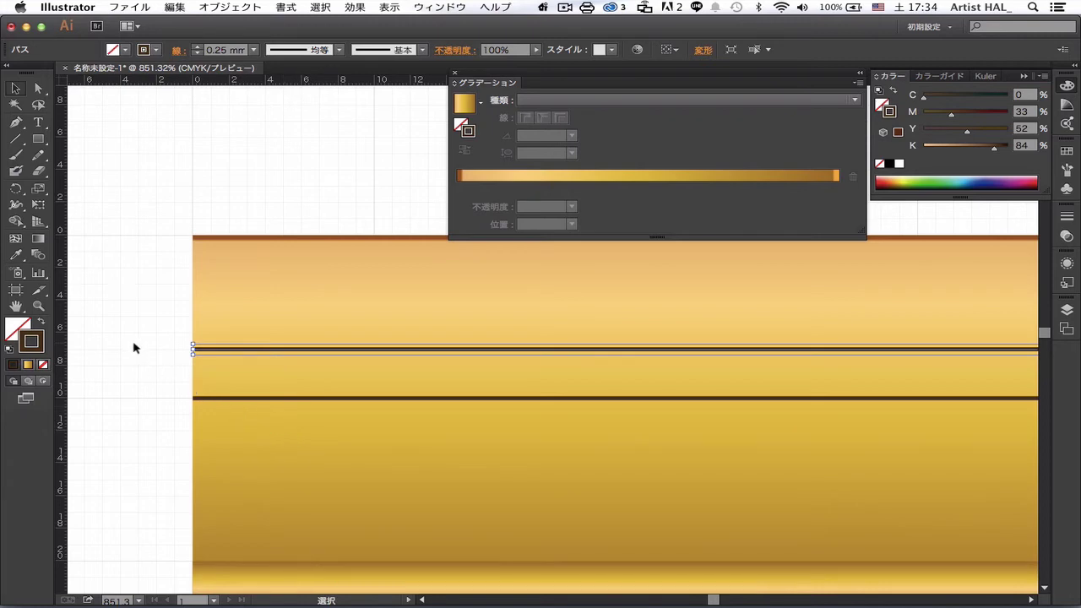
{"action": "left_click", "coordinate": [133, 347]}
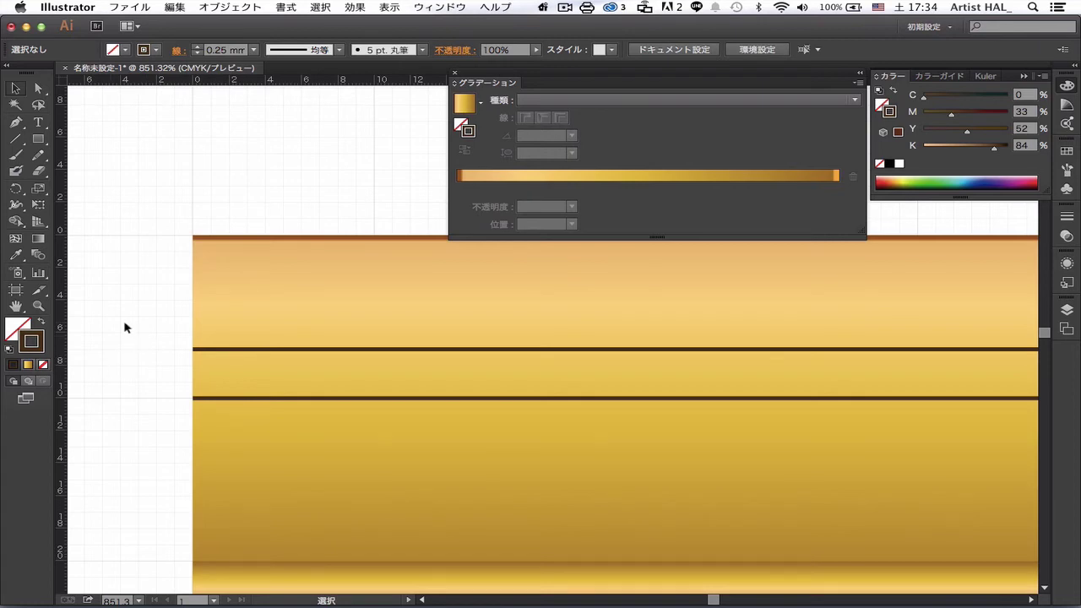
{"action": "key", "text": "ctrl+0"}
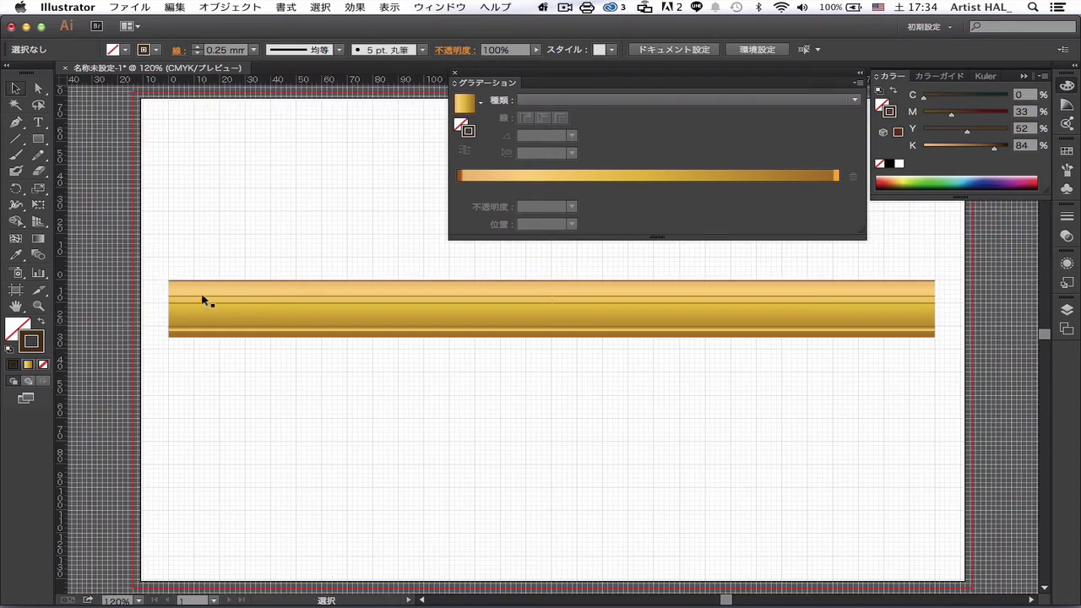
- Draw a 7 mm vertical tick near the bar's left end, from its top edge to the upper line
{"action": "key", "text": "space"}
{"action": "mouse_move", "coordinate": [155, 265]}
{"action": "left_mouse_down"}
{"action": "mouse_move", "coordinate": [258, 338]}
{"action": "mouse_move", "coordinate": [292, 347]}
{"action": "left_mouse_up"}
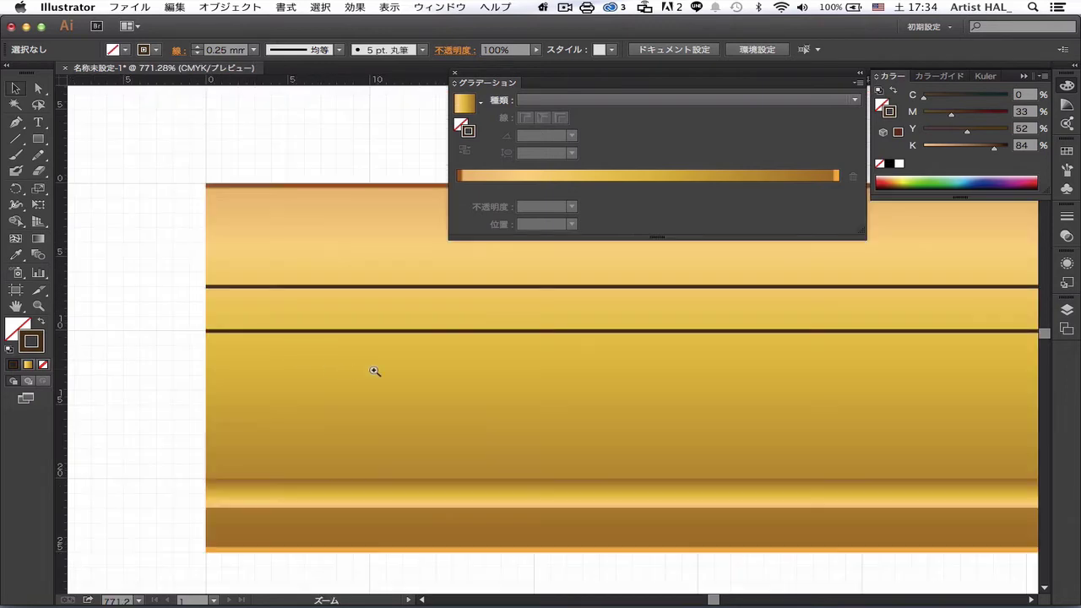
{"action": "left_click_drag", "start_coordinate": [408, 386], "coordinate": [346, 423]}
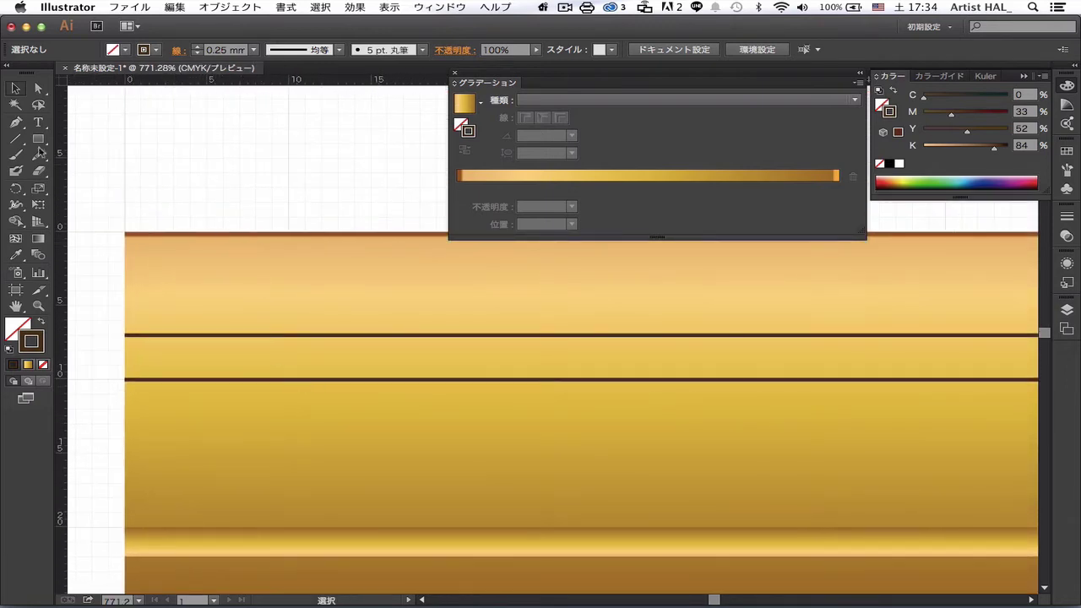
{"action": "left_click", "coordinate": [15, 139]}
{"action": "left_click_drag", "start_coordinate": [141, 233], "coordinate": [147, 291]}
{"action": "left_click_drag", "start_coordinate": [145, 334], "coordinate": [144, 335]}
{"action": "left_click", "coordinate": [15, 88]}
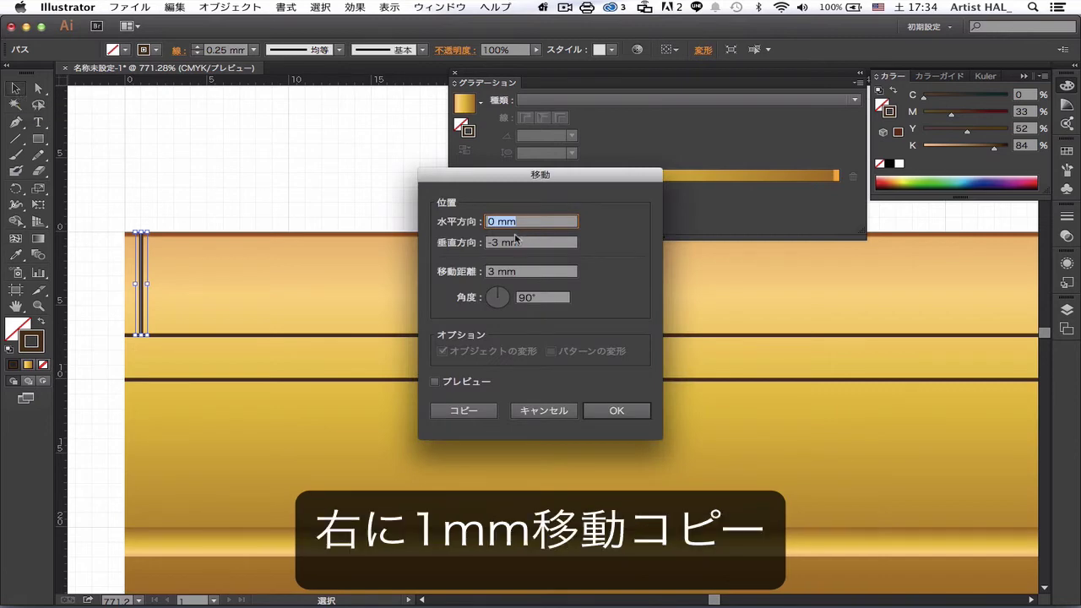
- Copy the tick 1 mm to the right using Move with Horizontal 1 mm, Vertical 0 mm
{"action": "type", "text": "1"}
{"action": "key", "text": "Tab"}
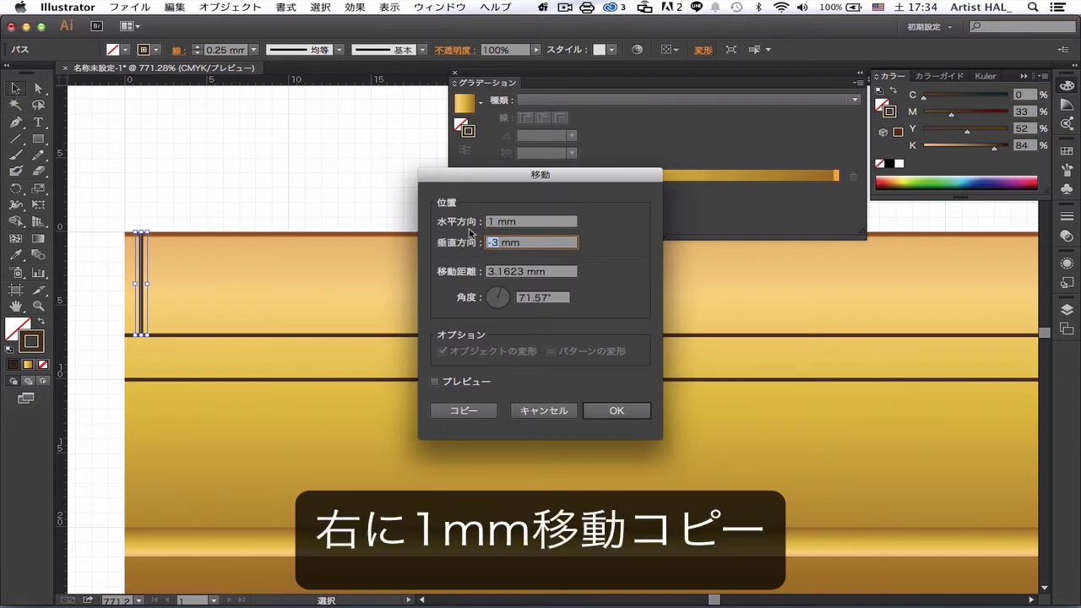
{"action": "type", "text": "0"}
{"action": "key", "text": "Tab"}
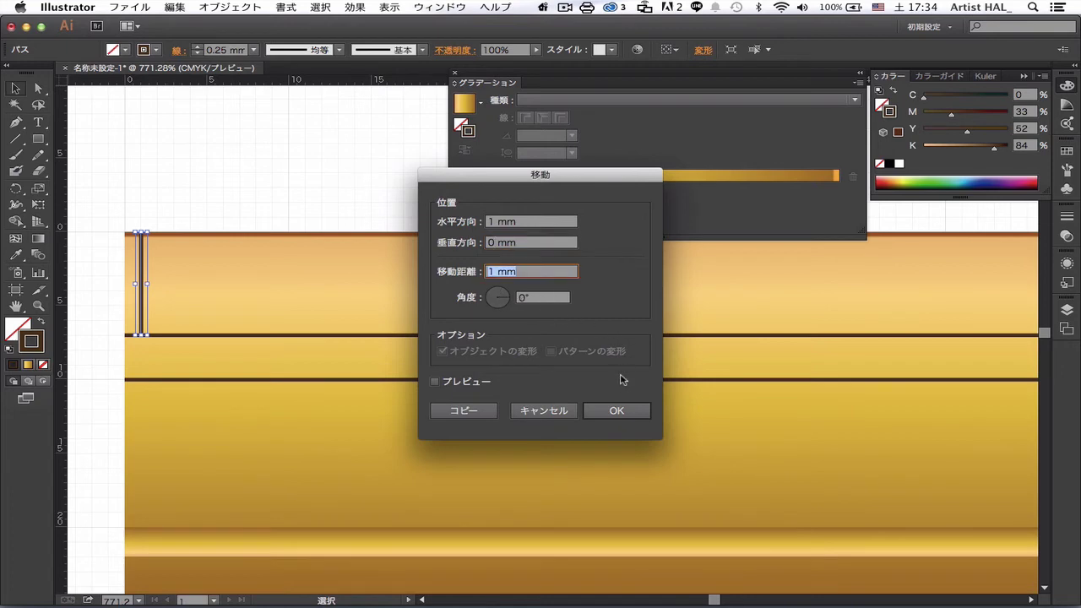
{"action": "left_click", "coordinate": [435, 382]}
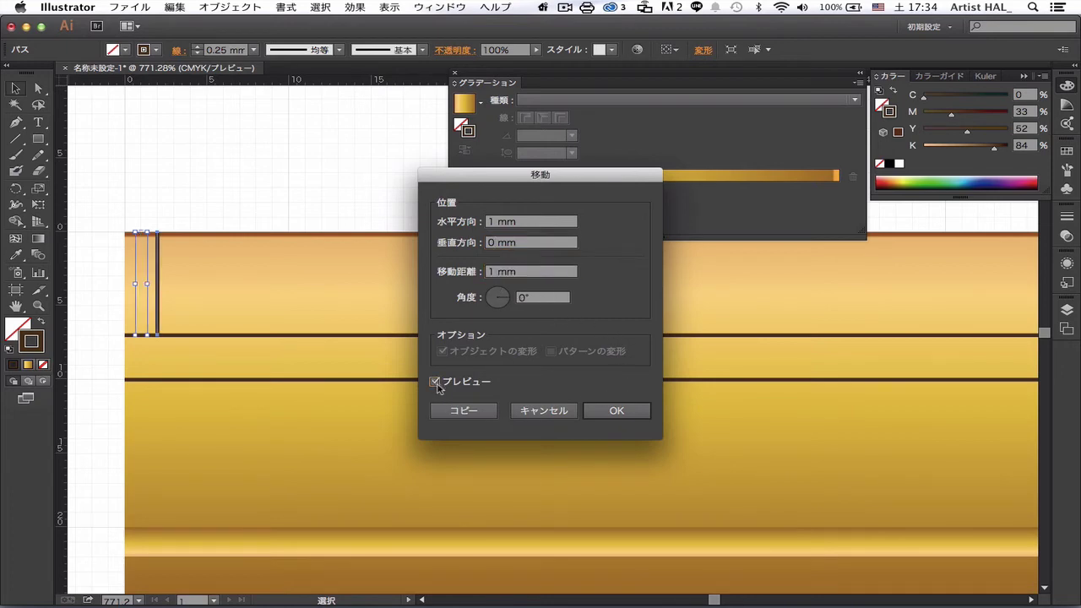
{"action": "left_click", "coordinate": [467, 414]}
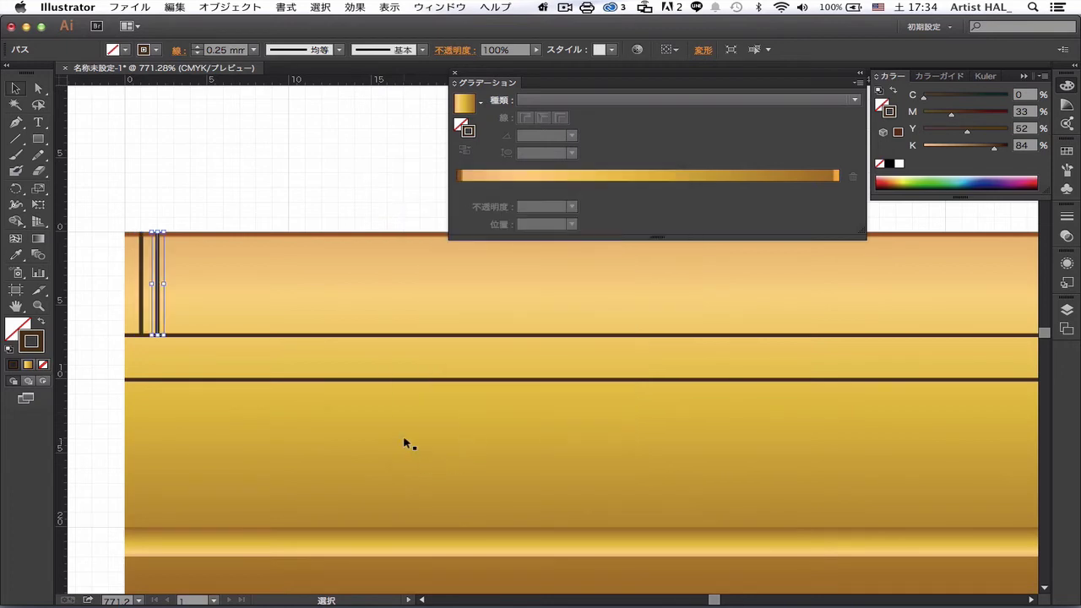
- Repeat the 1 mm move with Transform Again until ten ticks exist
{"action": "key", "text": "a"}
{"action": "left_click", "coordinate": [177, 7]}
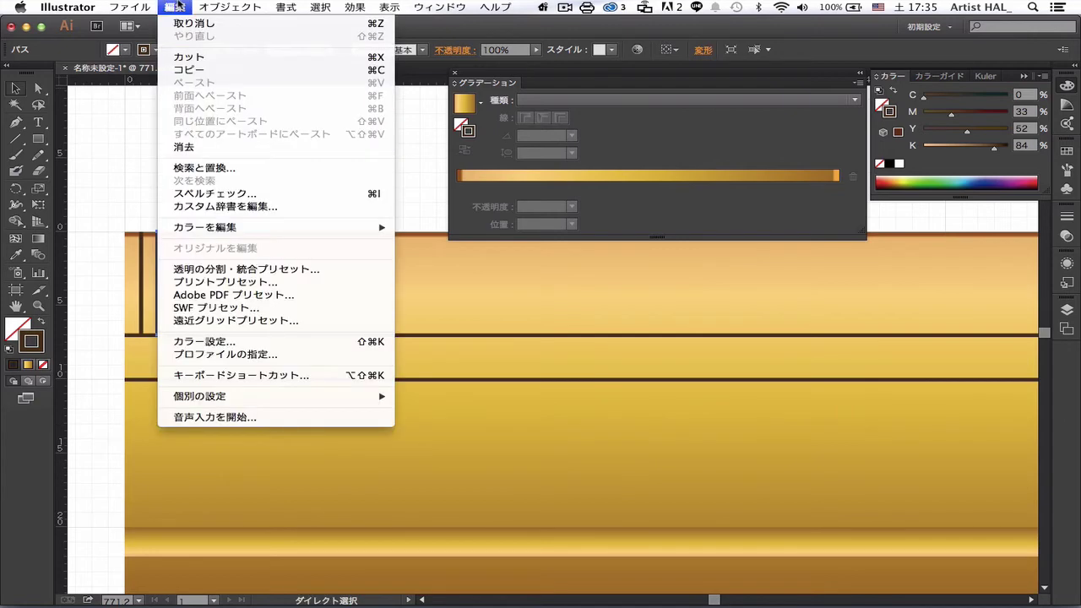
{"action": "mouse_move", "coordinate": [254, 22]}
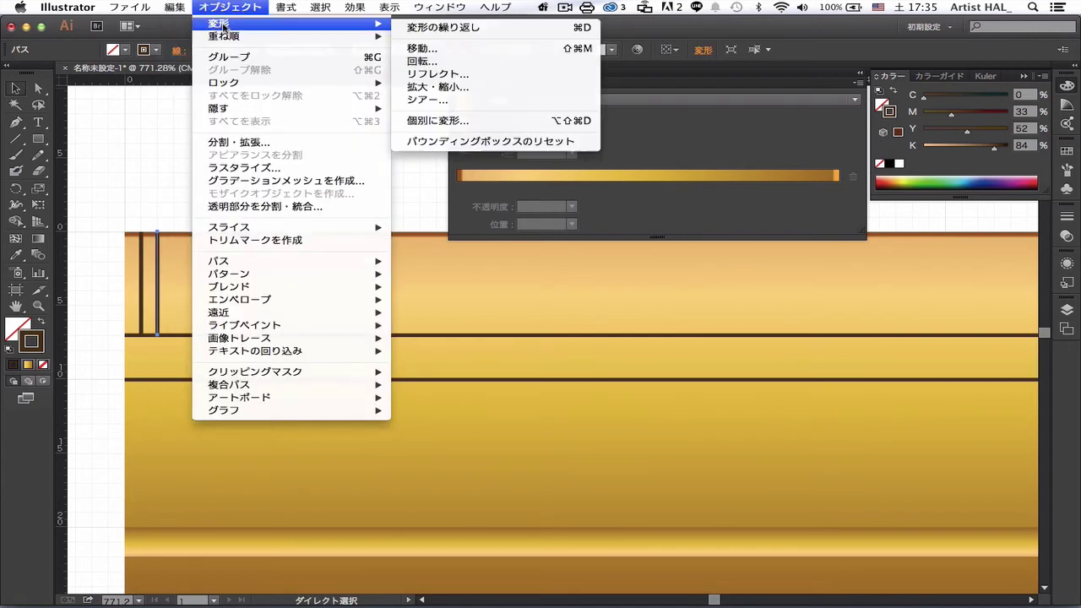
{"action": "left_click", "coordinate": [459, 31]}
{"action": "key", "text": "super+d"}
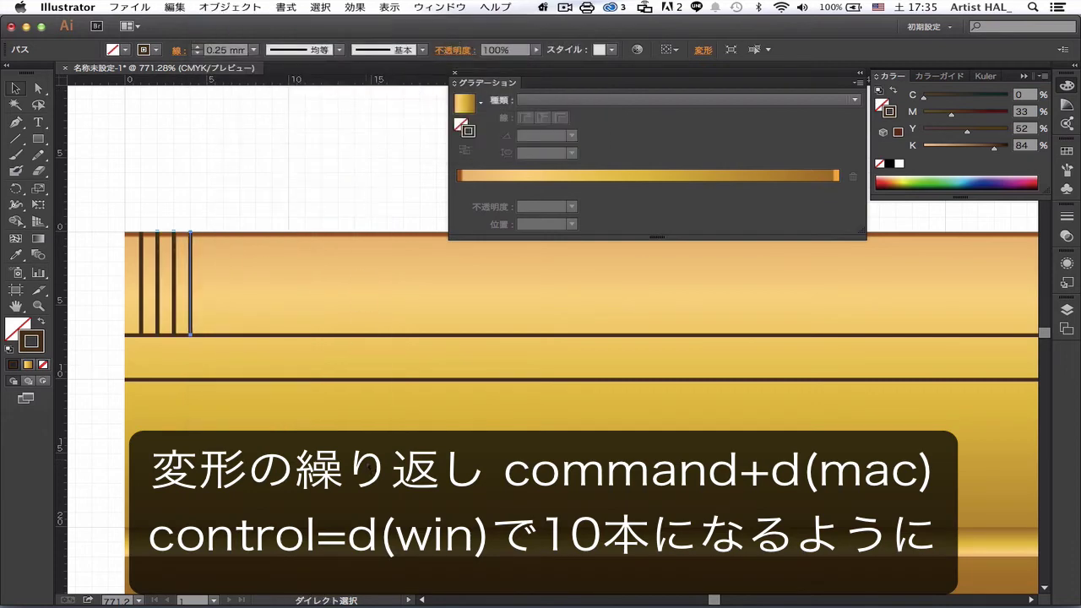
{"action": "key", "text": "super+d"}
{"action": "key", "text": "super+d"}
{"action": "key", "text": "super+d"}
{"action": "key", "text": "super+d"}
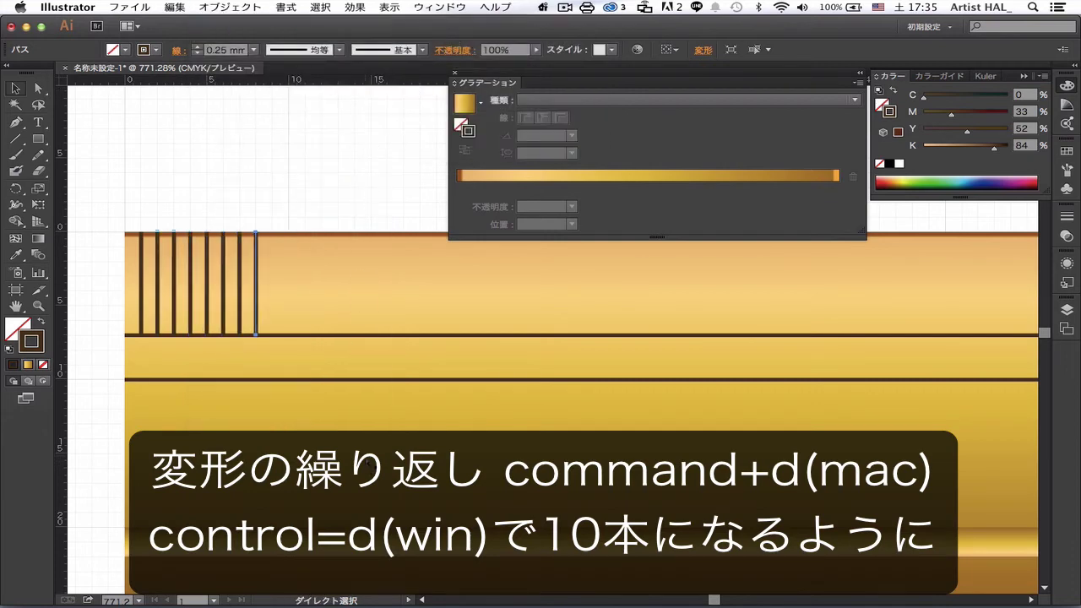
{"action": "key", "text": "super+d"}
{"action": "key", "text": "super+d"}
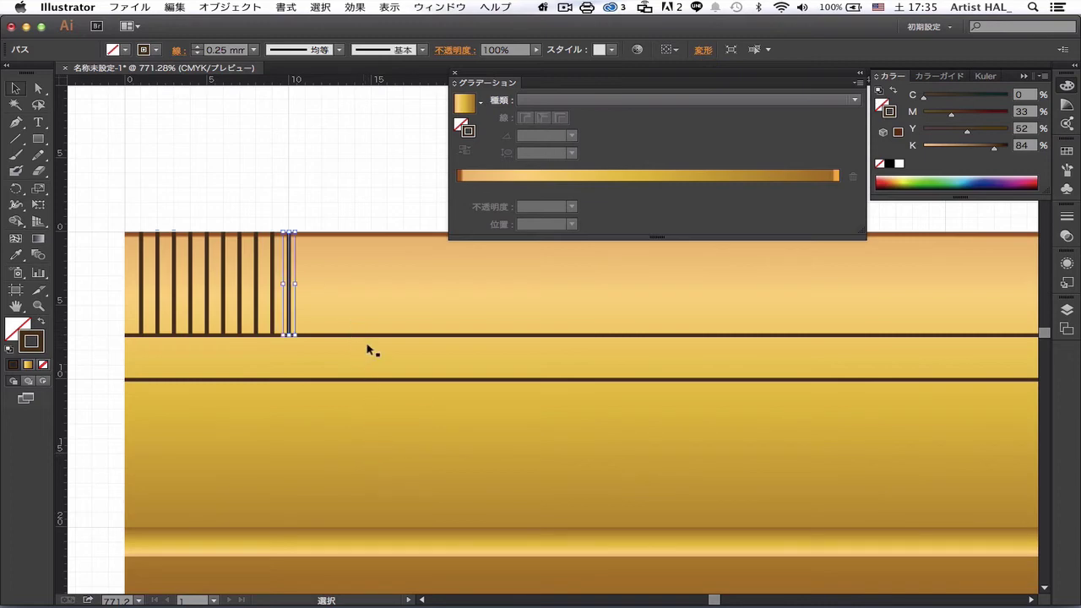
{"action": "left_click", "coordinate": [38, 88]}
{"action": "key", "text": "super+shift+a"}
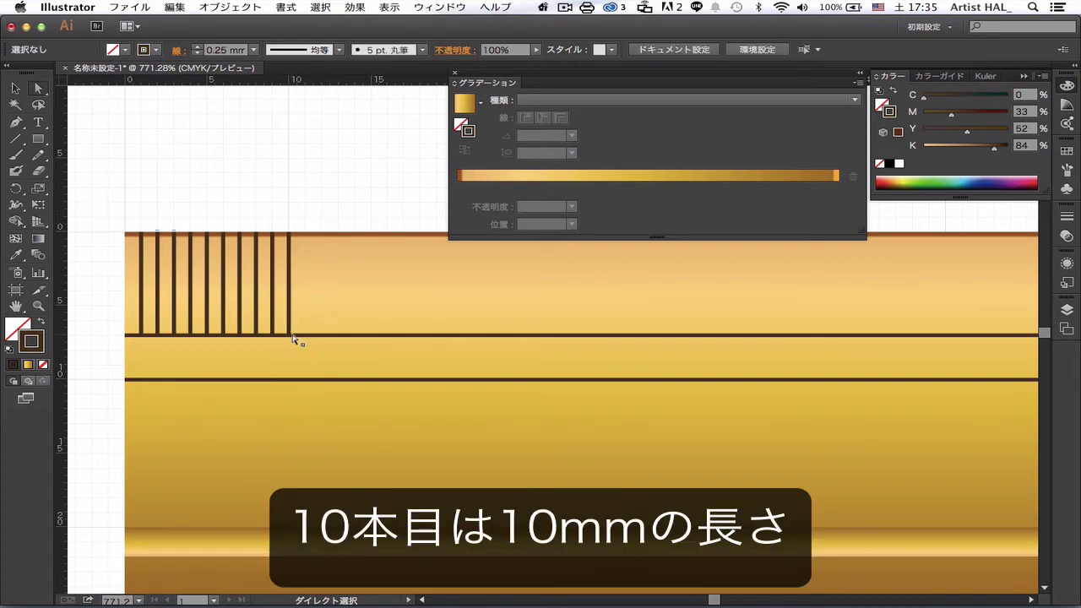
- Drag the tenth tick's bottom anchor to the lower line and extend the fifth tick to 8 mm
{"action": "left_click_drag", "start_coordinate": [288, 338], "coordinate": [289, 339]}
{"action": "left_click_drag", "start_coordinate": [290, 381], "coordinate": [290, 378]}
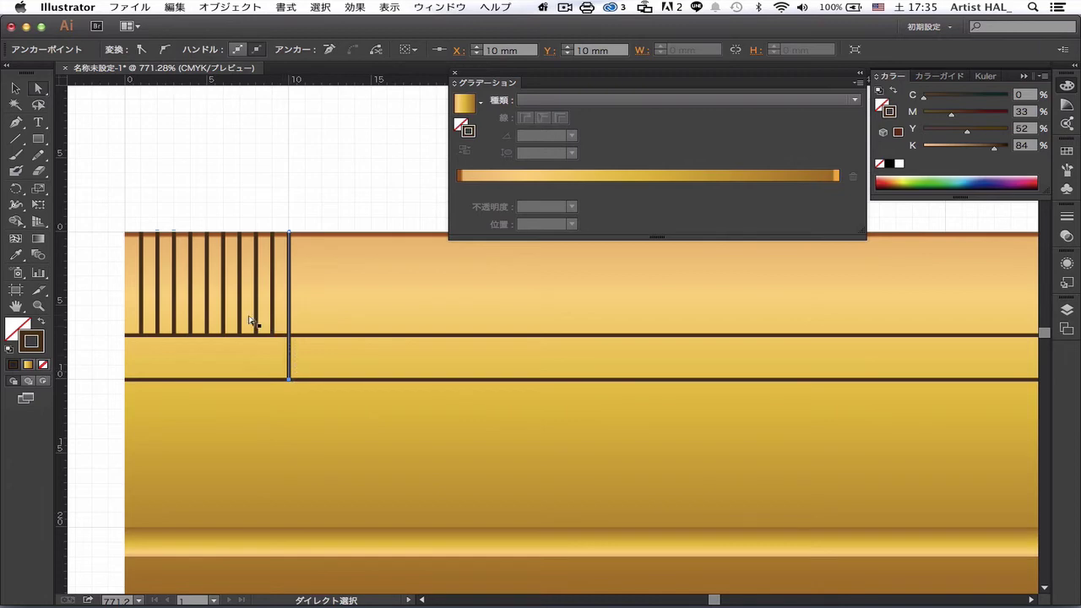
{"action": "left_click", "coordinate": [207, 336]}
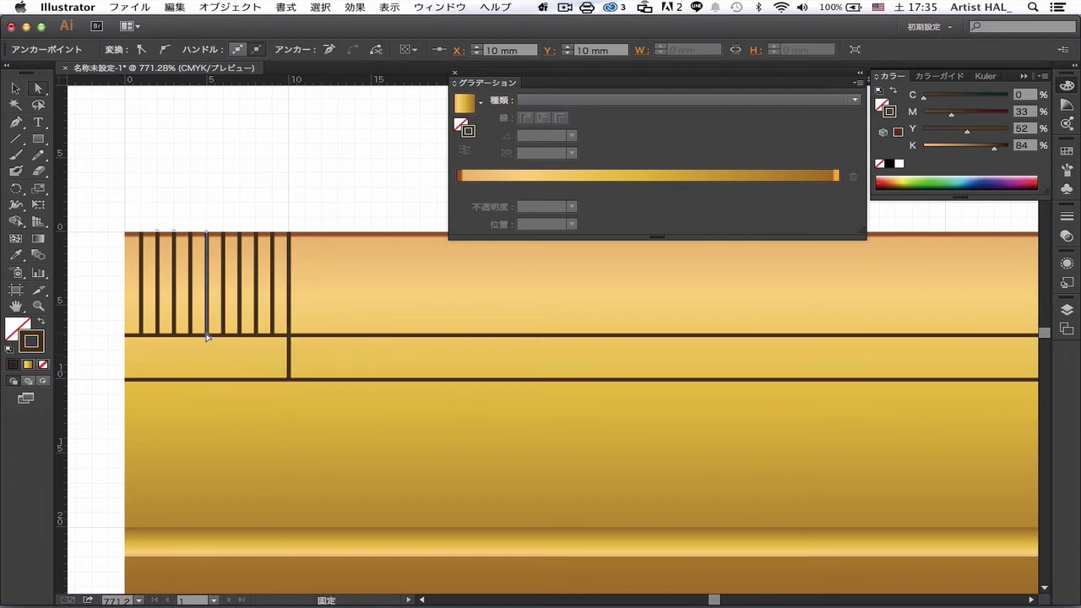
{"action": "left_click_drag", "start_coordinate": [206, 353], "coordinate": [207, 354]}
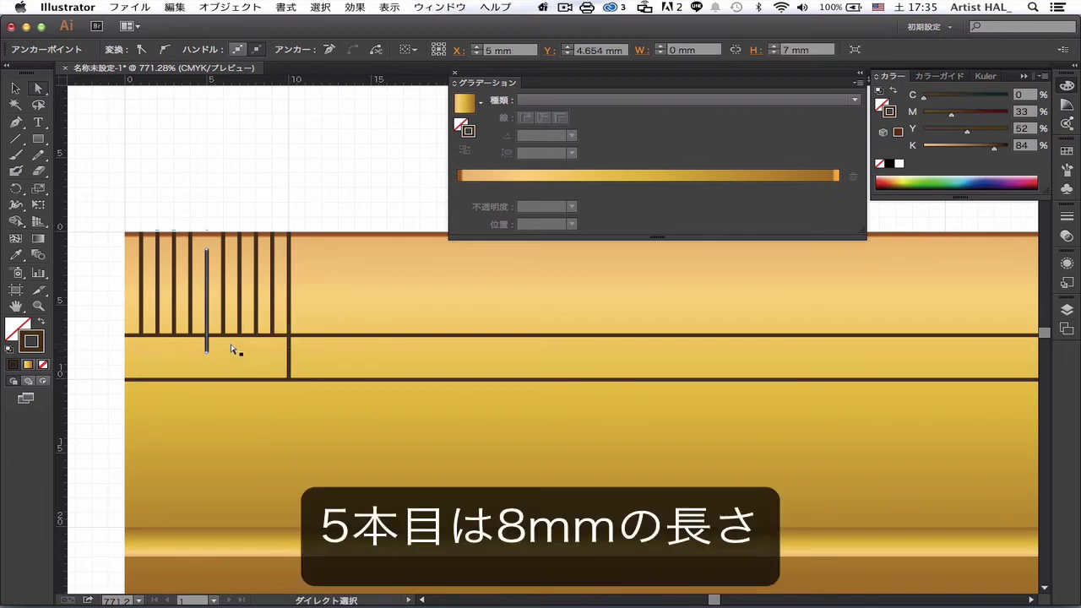
{"action": "key", "text": "ctrl+z"}
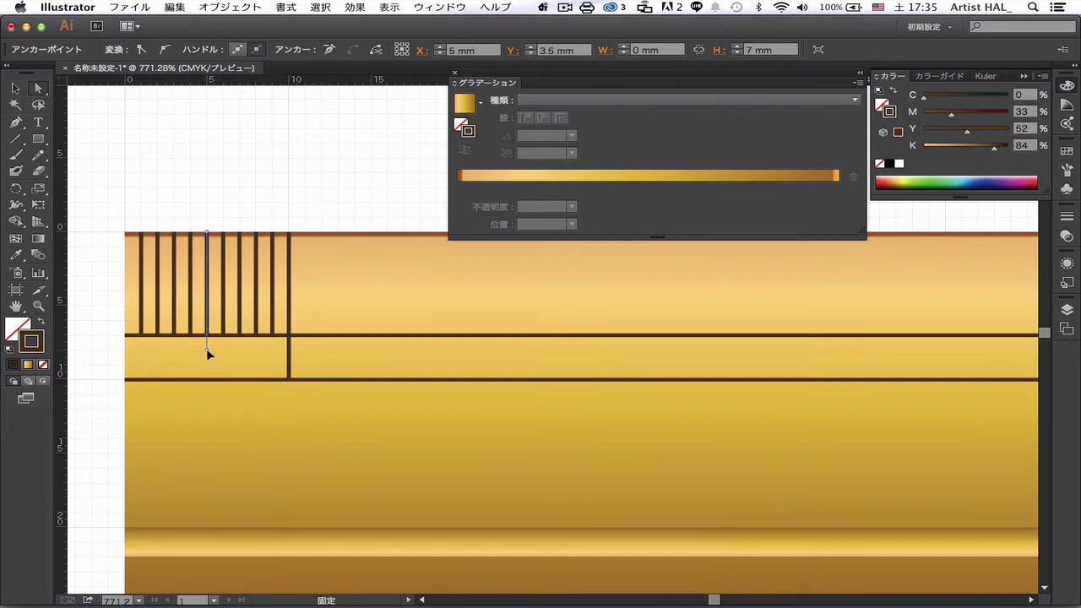
{"action": "left_click_drag", "start_coordinate": [207, 338], "coordinate": [206, 345]}
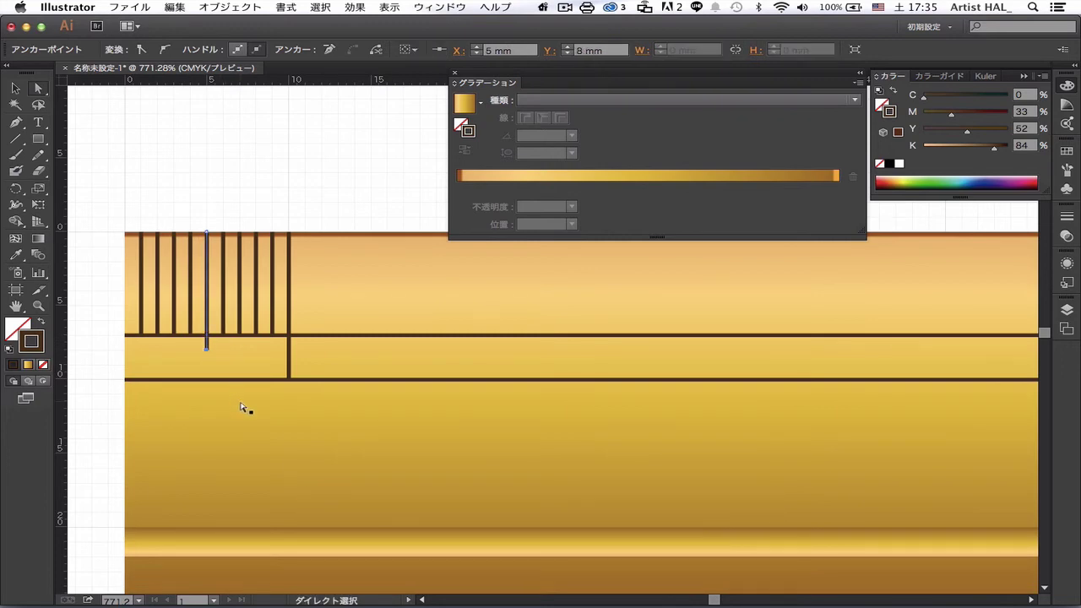
{"action": "left_click", "coordinate": [268, 189]}
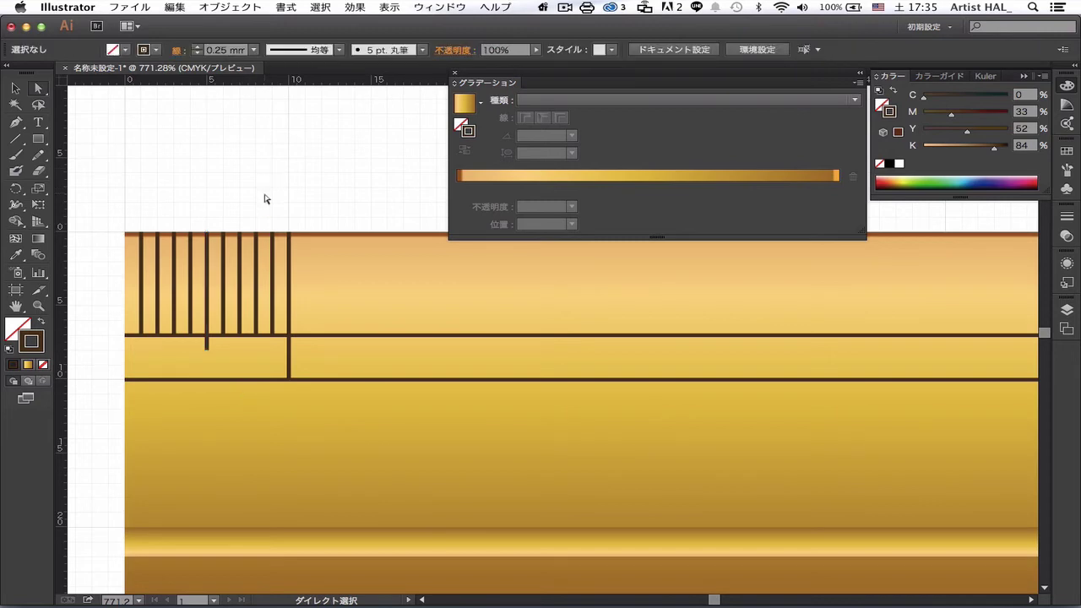
{"action": "left_click", "coordinate": [16, 89]}
- Group the ten ticks and copy the group 10 mm to the right, 0 mm vertically
{"action": "left_click_drag", "start_coordinate": [115, 216], "coordinate": [308, 301]}
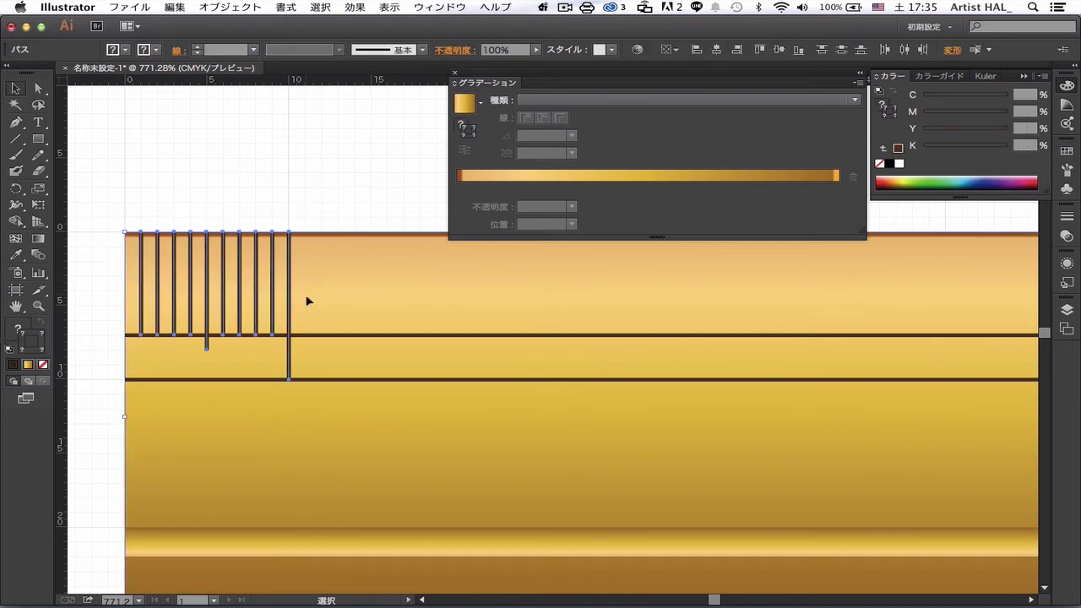
{"action": "key", "text": "ctrl+g"}
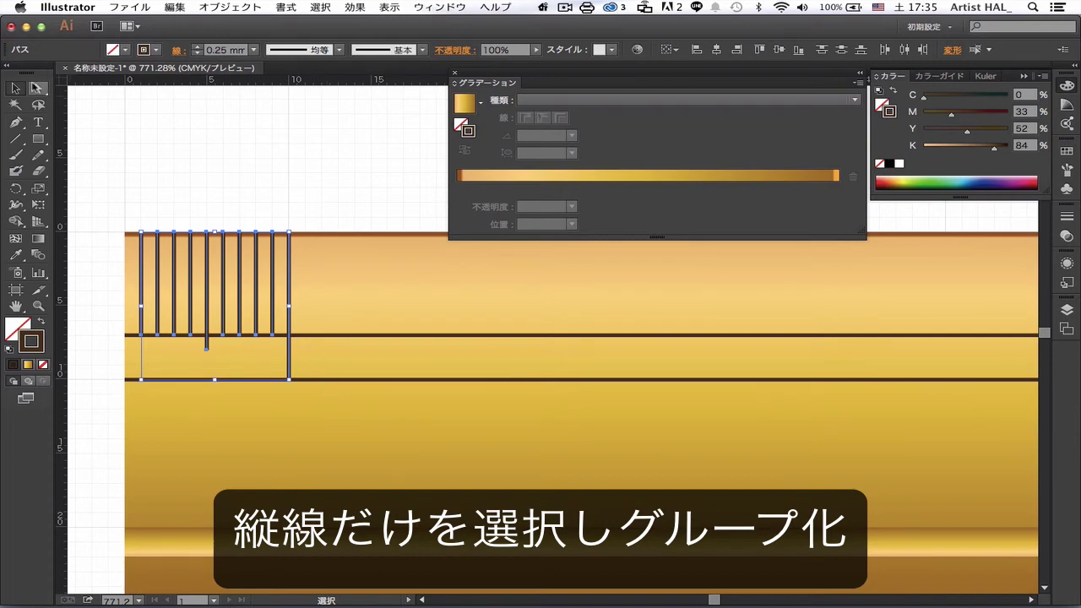
{"action": "double_click", "coordinate": [17, 89]}
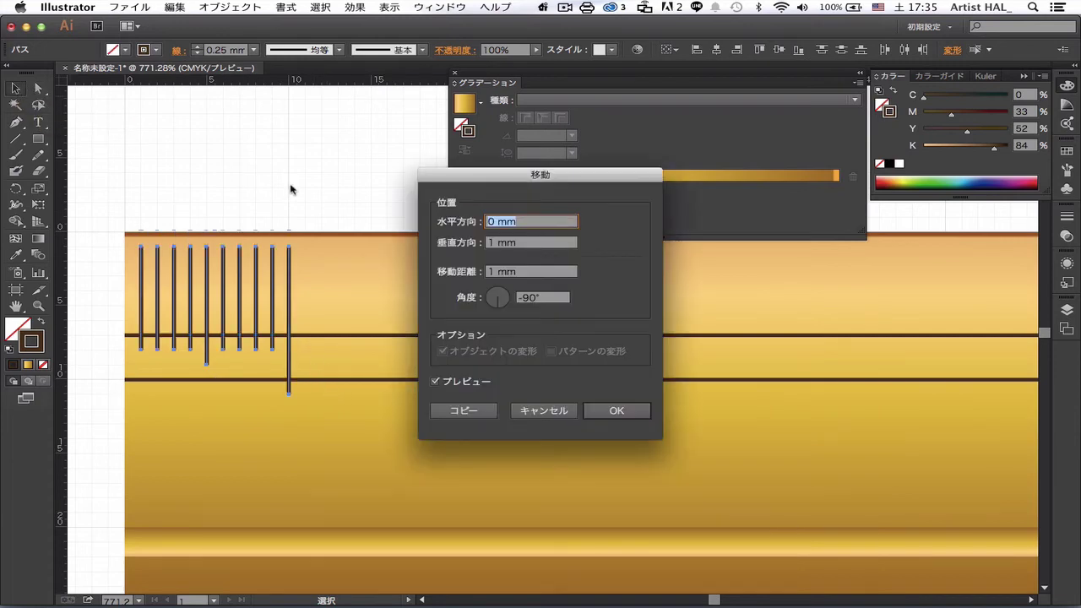
{"action": "type", "text": "10"}
{"action": "key", "text": "Tab"}
{"action": "type", "text": "0"}
{"action": "key", "text": "Tab"}
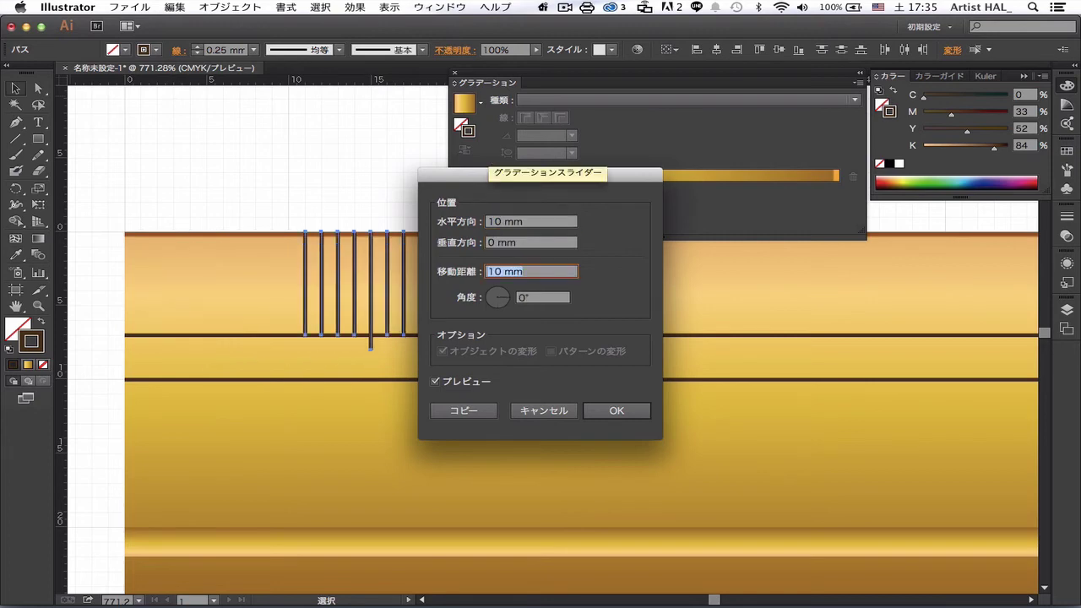
{"action": "left_click", "coordinate": [463, 410]}
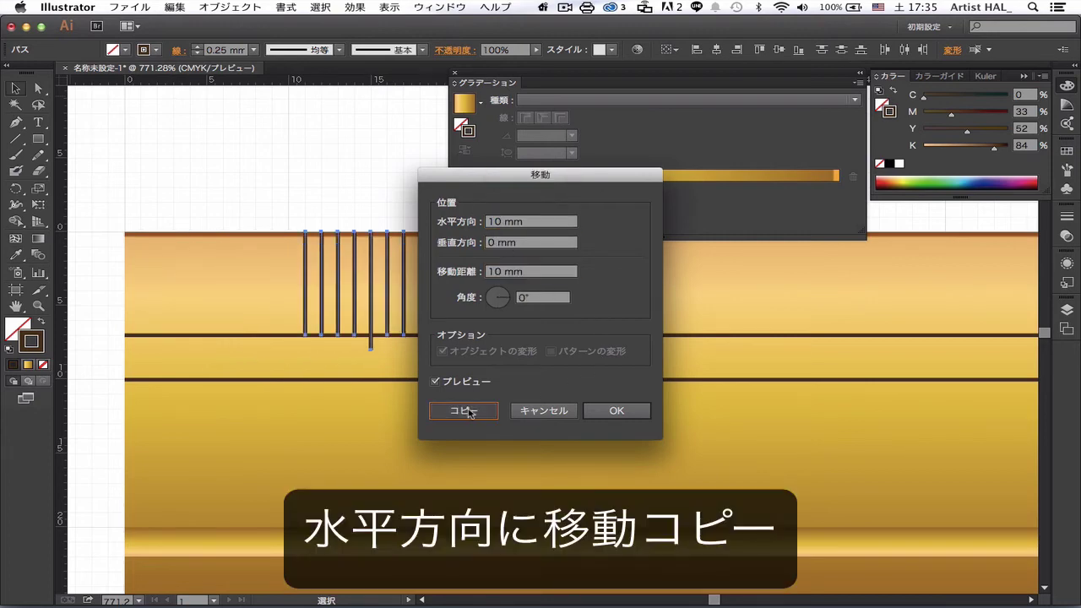
- Repeat the 10 mm tick-group copy with Cmd+D to the ruler's right end
{"action": "key", "text": "super+0"}
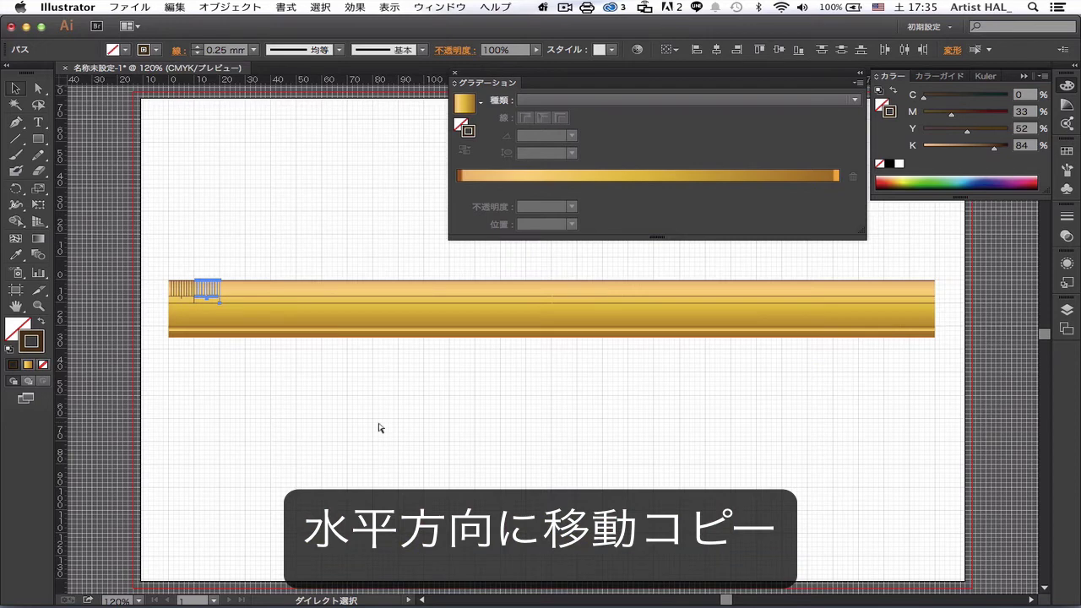
{"action": "key", "text": "super+d"}
{"action": "key", "text": "super+d"}
{"action": "key", "text": "super+d"}
{"action": "key", "text": "super+d"}
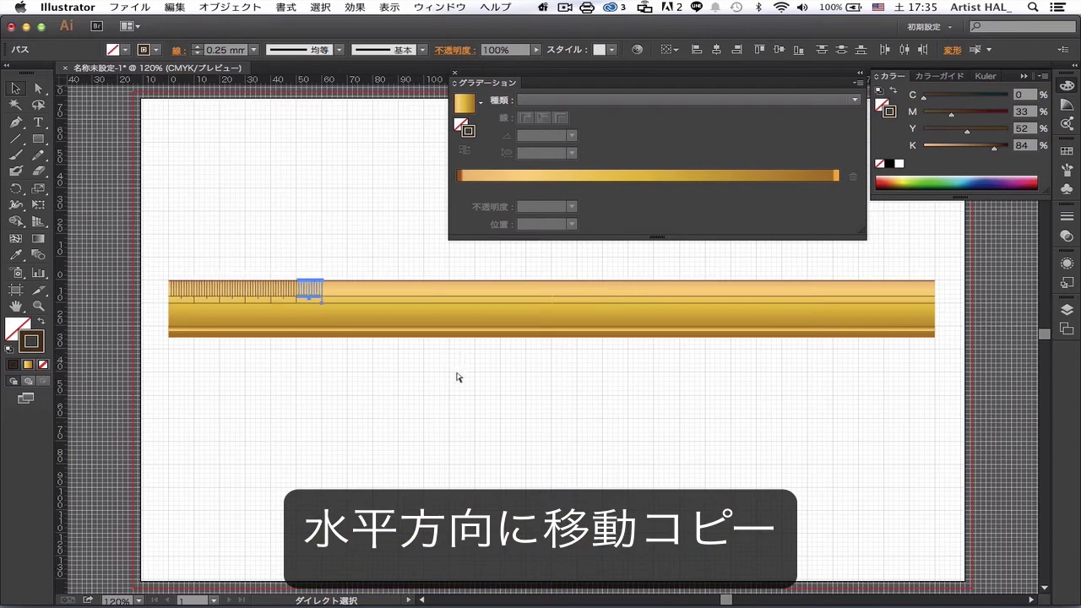
{"action": "key", "text": "super+d"}
{"action": "key", "text": "super+d"}
{"action": "key", "text": "super+d"}
{"action": "key", "text": "super+d"}
{"action": "key", "text": "super+d"}
{"action": "key", "text": "super+d"}
{"action": "key", "text": "super+d"}
{"action": "key", "text": "super+d"}
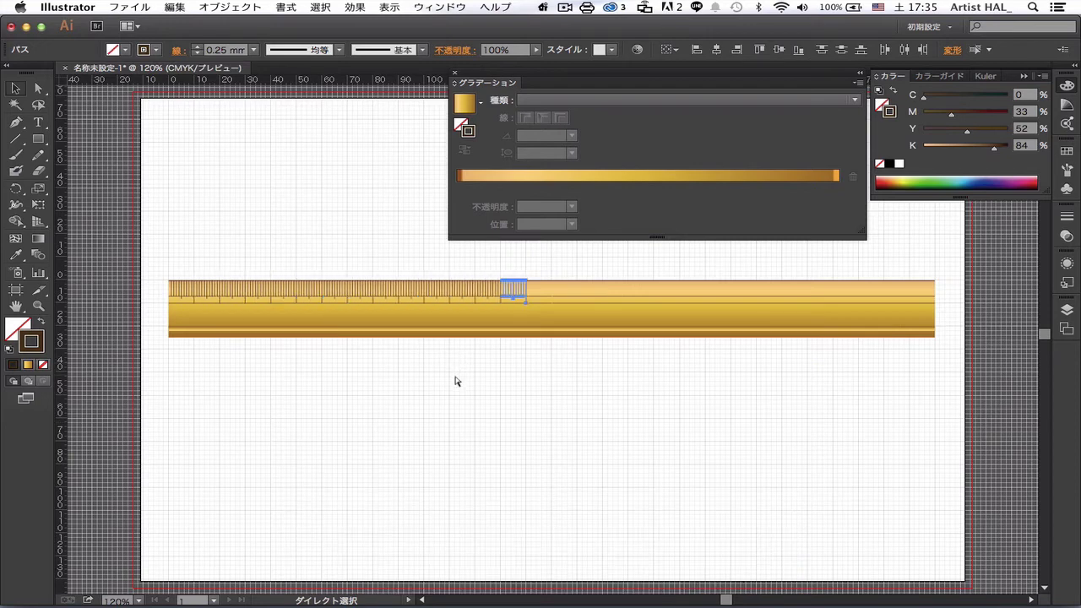
{"action": "key", "text": "super+d"}
{"action": "key", "text": "super+d"}
{"action": "key", "text": "super+d"}
{"action": "key", "text": "super+d"}
{"action": "key", "text": "super+d"}
{"action": "key", "text": "super+d"}
{"action": "key", "text": "super+d"}
{"action": "key", "text": "super+d"}
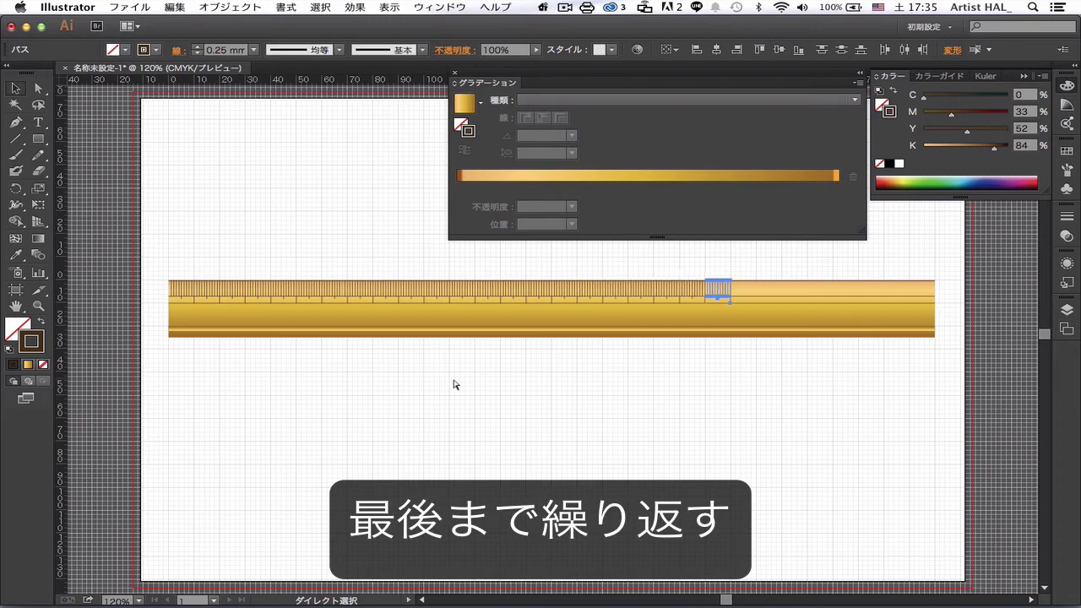
{"action": "key", "text": "super+d"}
{"action": "key", "text": "super+d"}
{"action": "key", "text": "super+d"}
{"action": "key", "text": "super+d"}
{"action": "key", "text": "super+d"}
{"action": "key", "text": "super+d"}
{"action": "key", "text": "super+d"}
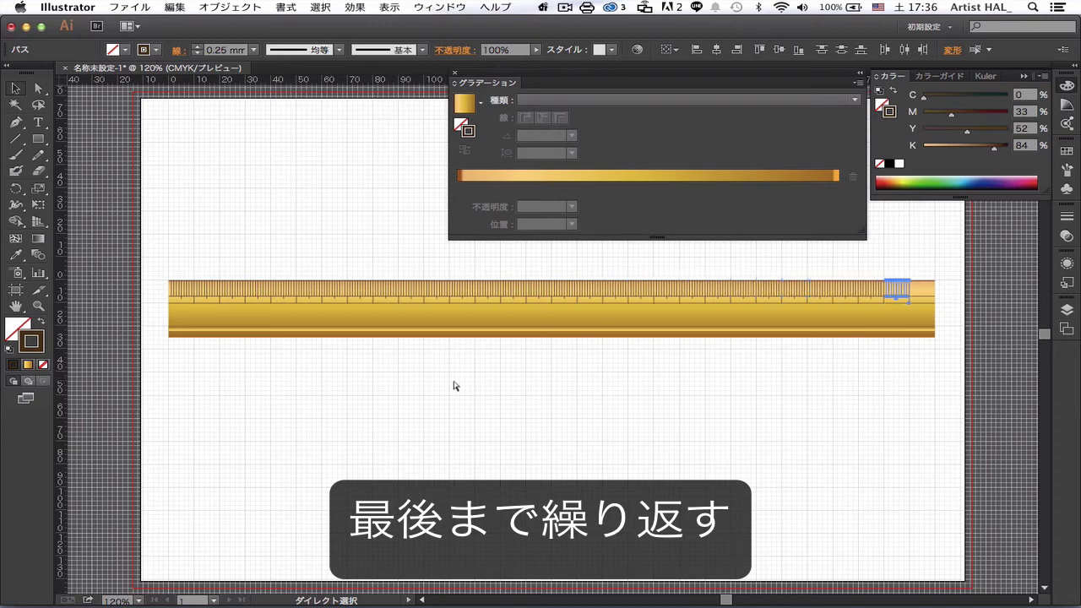
{"action": "key", "text": "super+d"}
{"action": "left_click", "coordinate": [641, 427]}
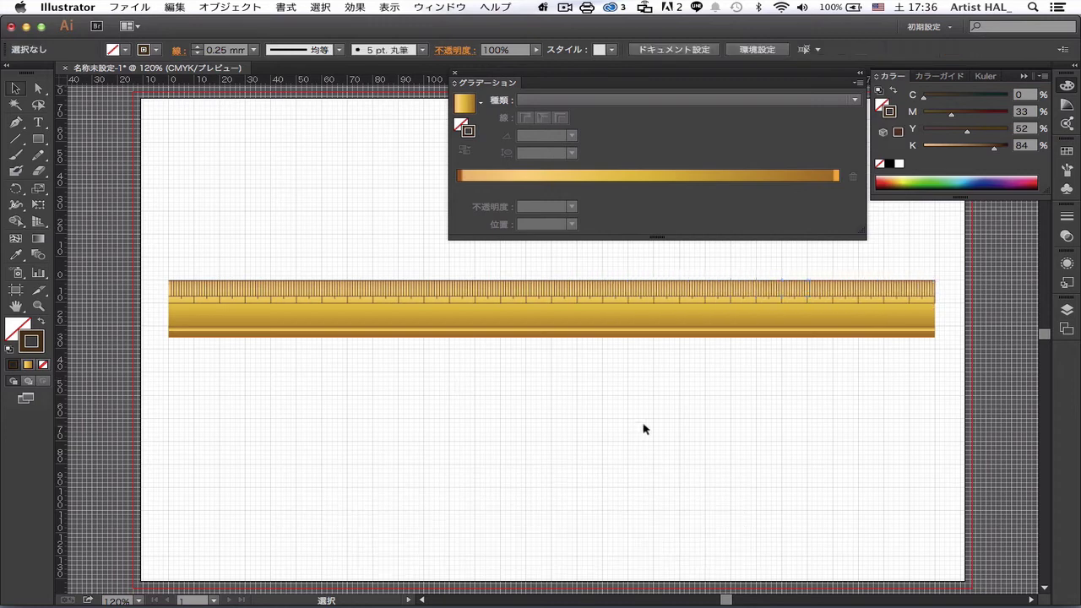
- Delete the surplus tick past the ruler's right end and place the Swatches panel beside the gradient settings
{"action": "key", "text": "space"}
{"action": "left_click_drag", "start_coordinate": [898, 269], "coordinate": [952, 341]}
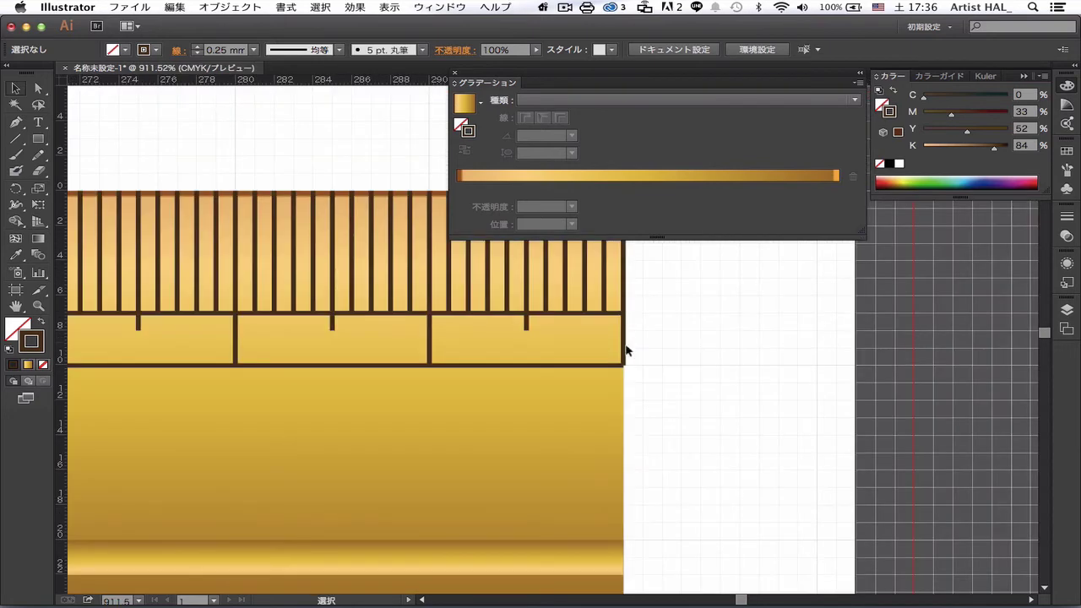
{"action": "left_click", "coordinate": [626, 349]}
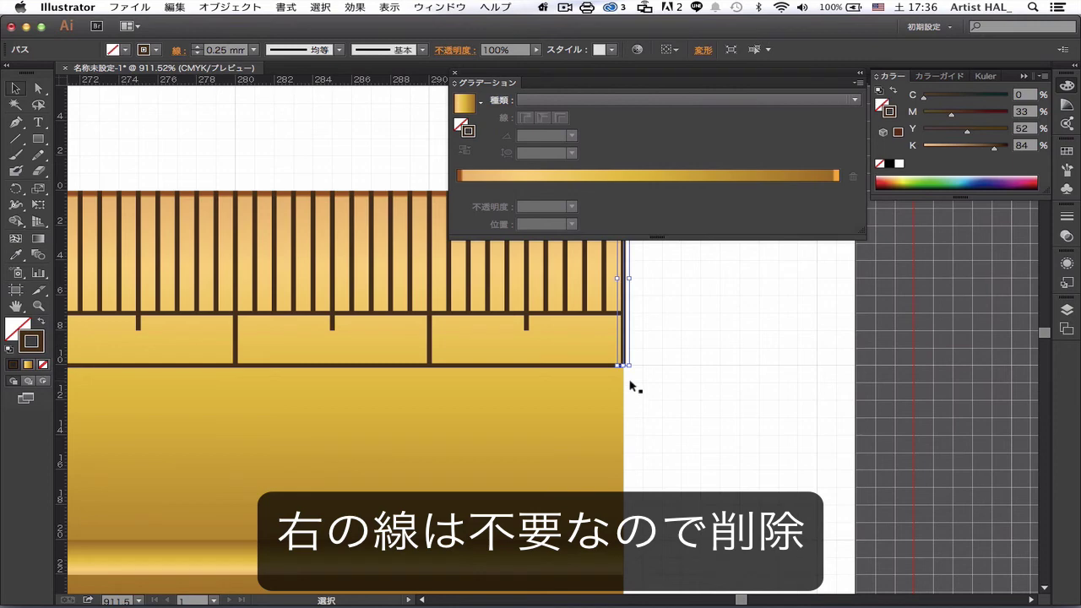
{"action": "key", "text": "Delete"}
{"action": "key", "text": "a"}
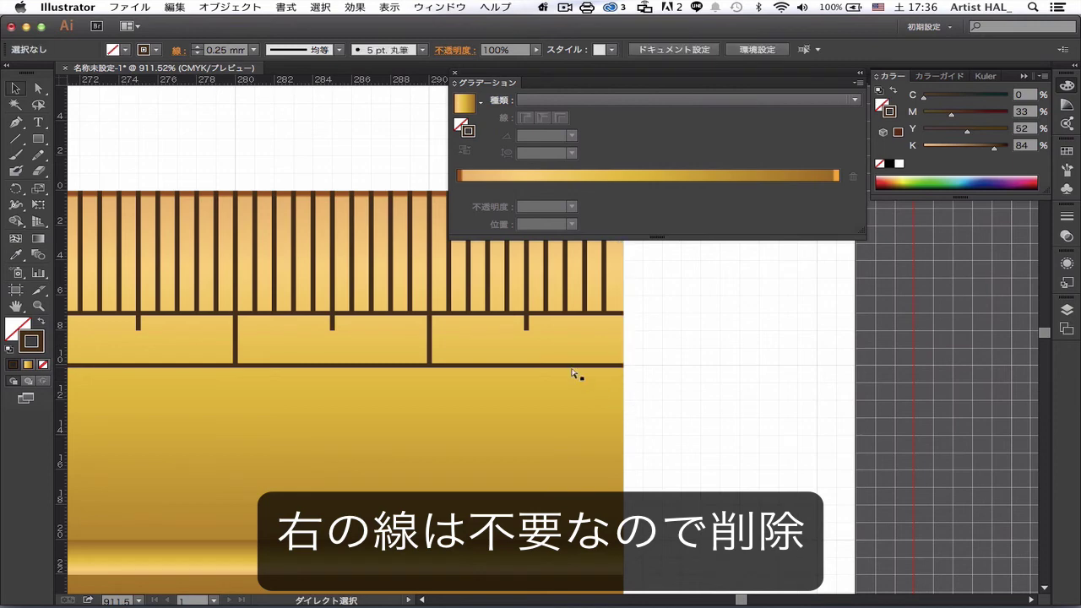
{"action": "key", "text": "ctrl+0"}
{"action": "key", "text": "v"}
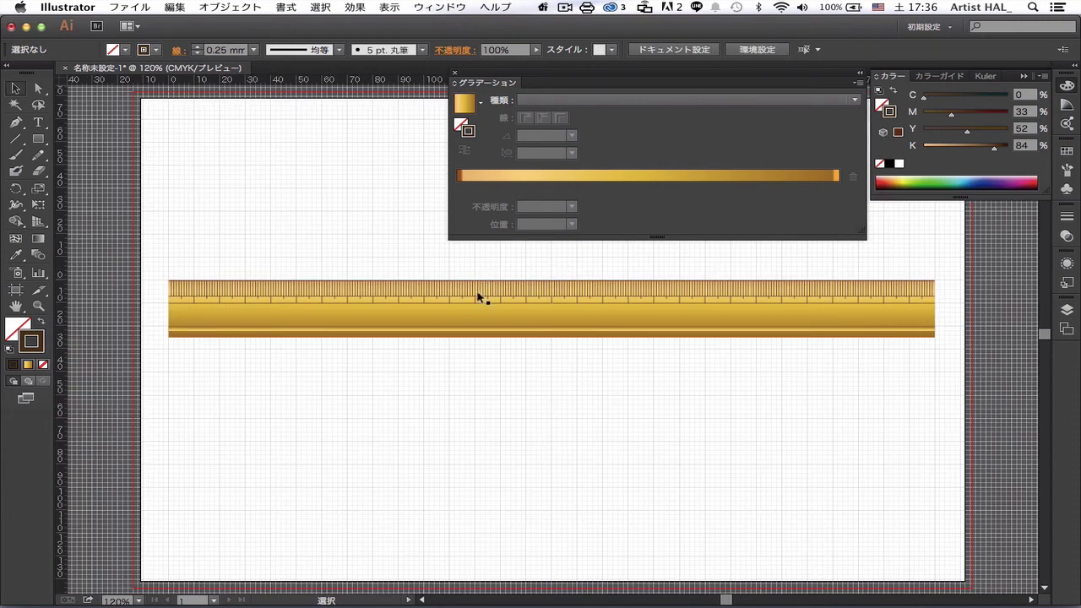
{"action": "left_click_drag", "start_coordinate": [772, 186], "coordinate": [317, 95]}
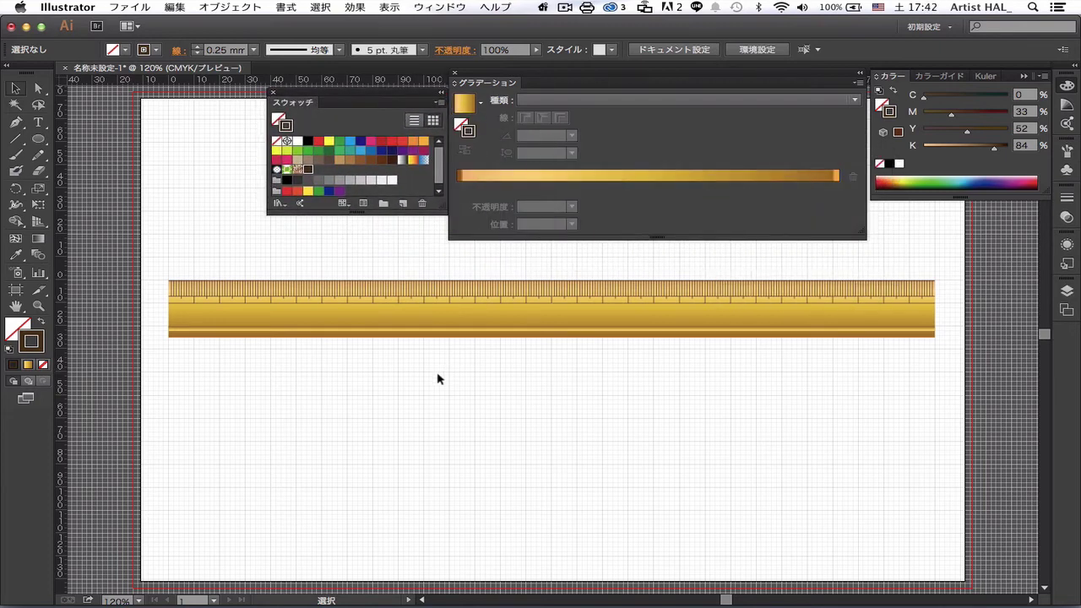
- Draw a 10 × 10 mm circle above the ruler's left section, centred on a long tick
{"action": "left_click", "coordinate": [38, 139]}
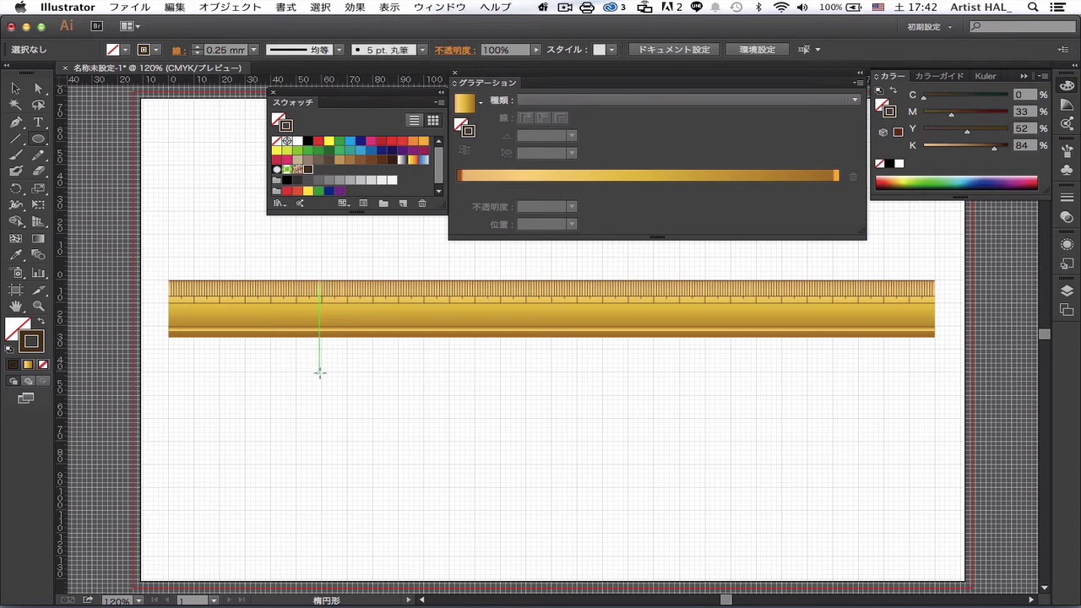
{"action": "key", "text": "z"}
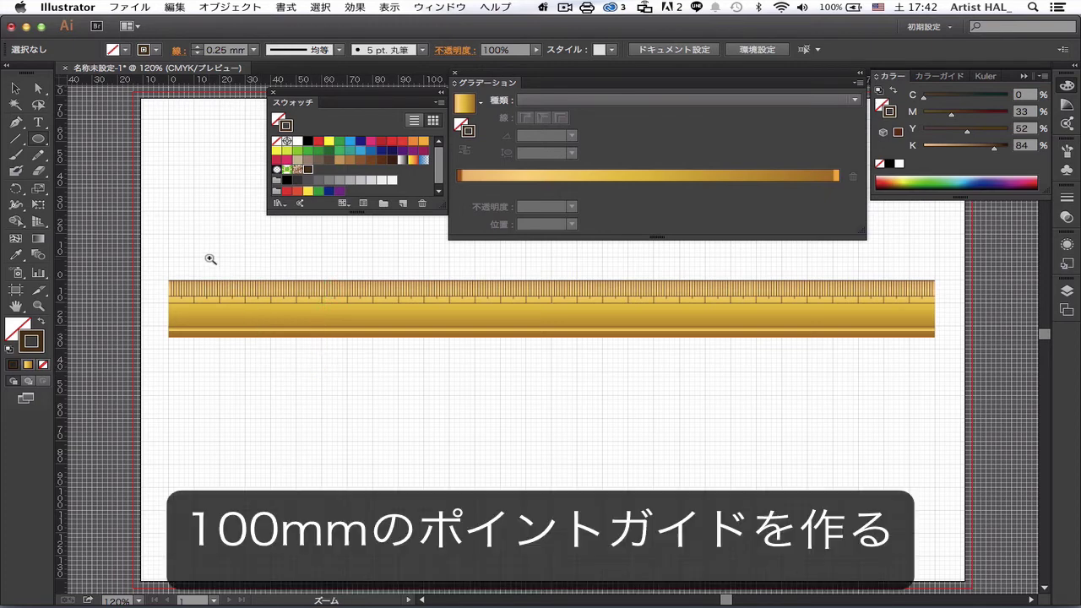
{"action": "mouse_move", "coordinate": [213, 256]}
{"action": "left_mouse_down"}
{"action": "mouse_move", "coordinate": [276, 347]}
{"action": "mouse_move", "coordinate": [398, 363]}
{"action": "left_mouse_up"}
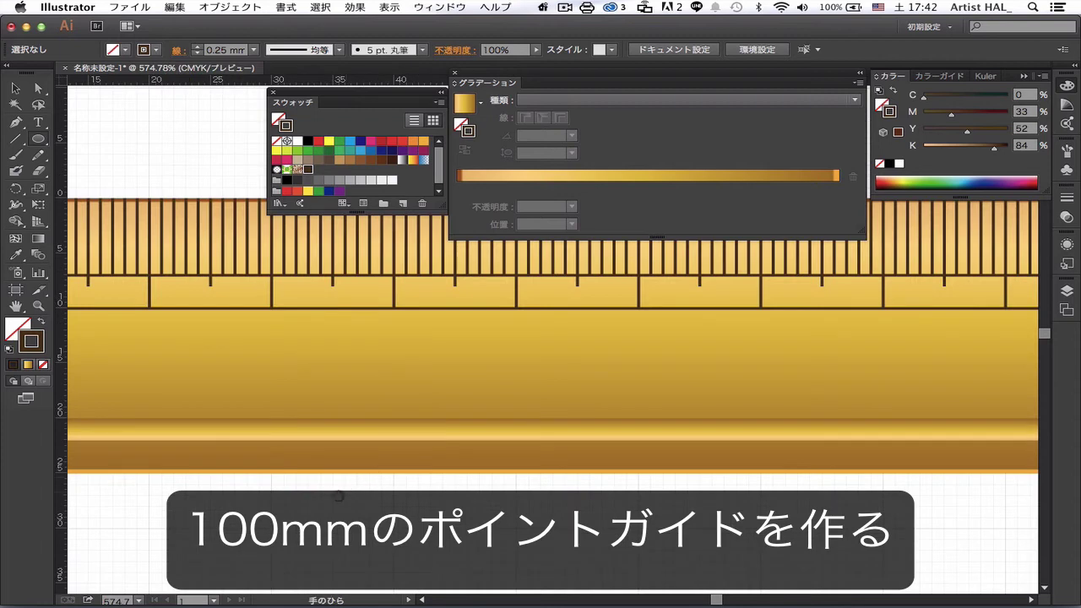
{"action": "left_click_drag", "start_coordinate": [299, 372], "coordinate": [471, 577]}
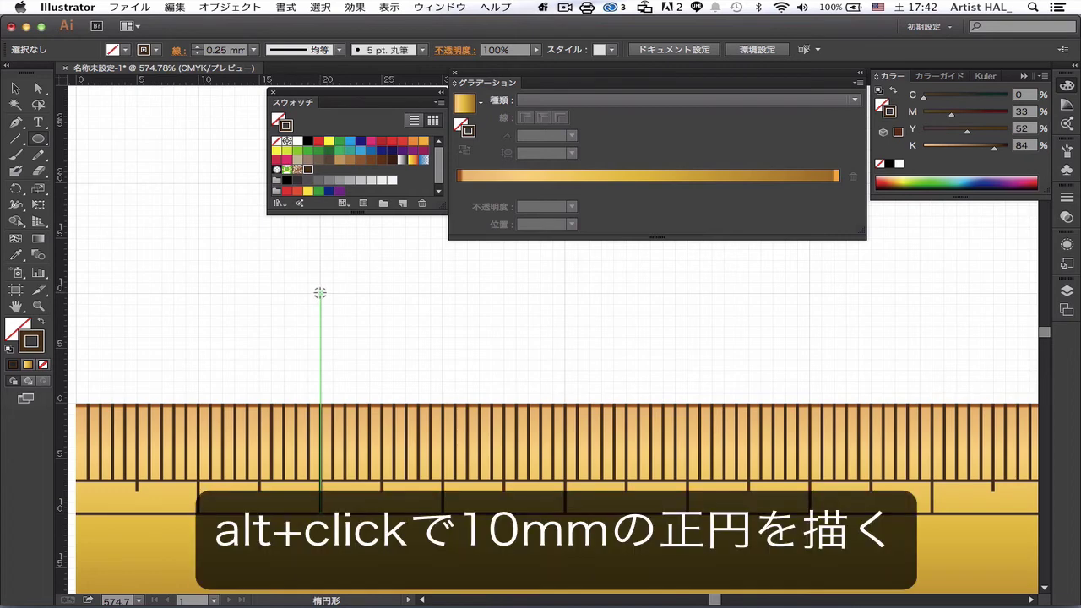
{"action": "left_click", "coordinate": [320, 293], "text": "alt"}
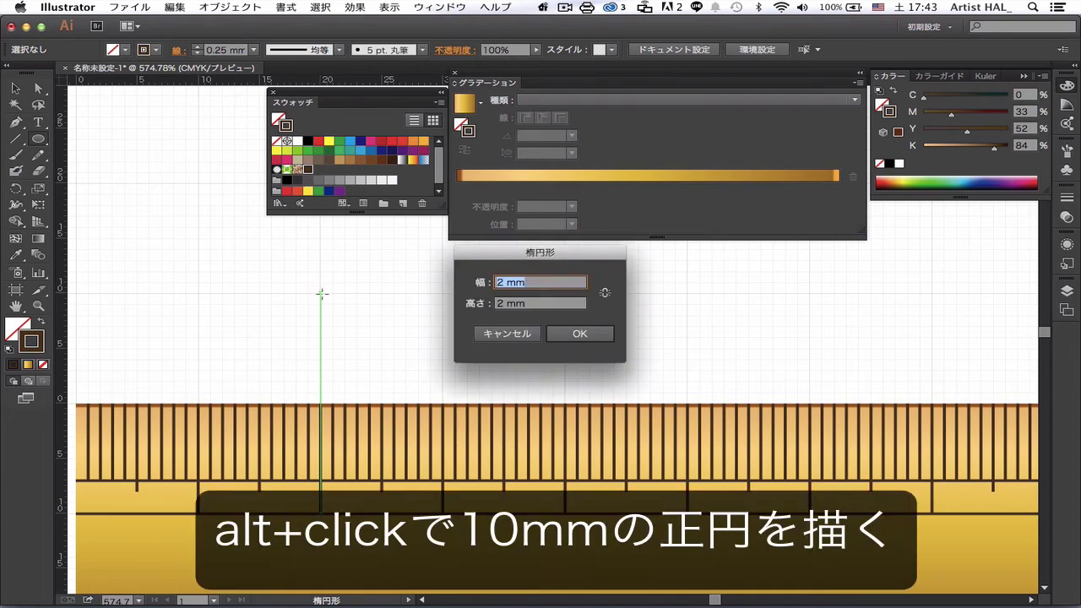
{"action": "type", "text": "10"}
{"action": "key", "text": "Tab"}
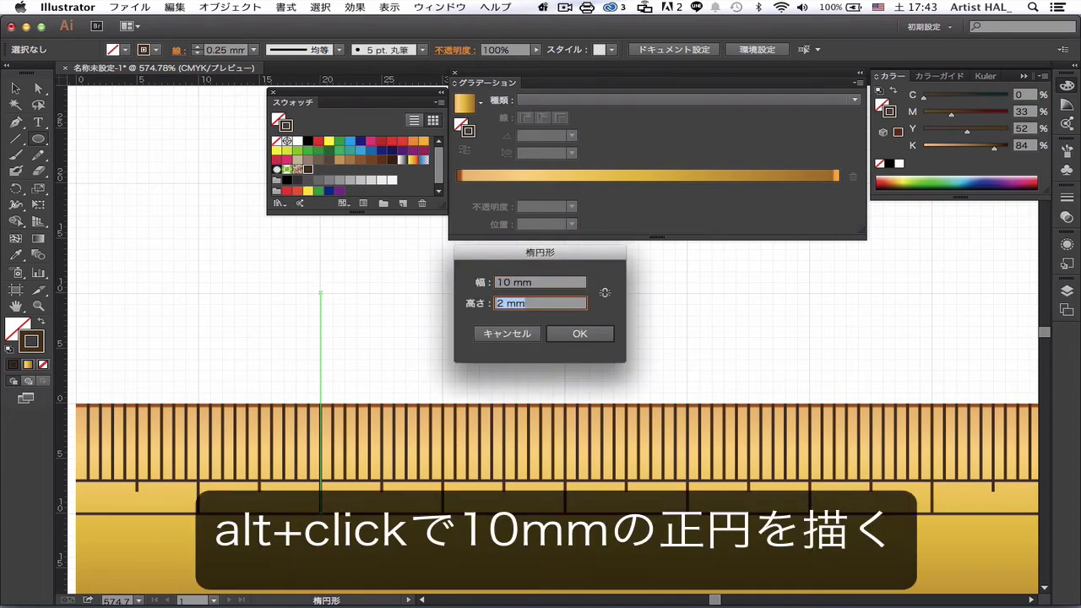
{"action": "type", "text": "10"}
{"action": "key", "text": "Tab"}
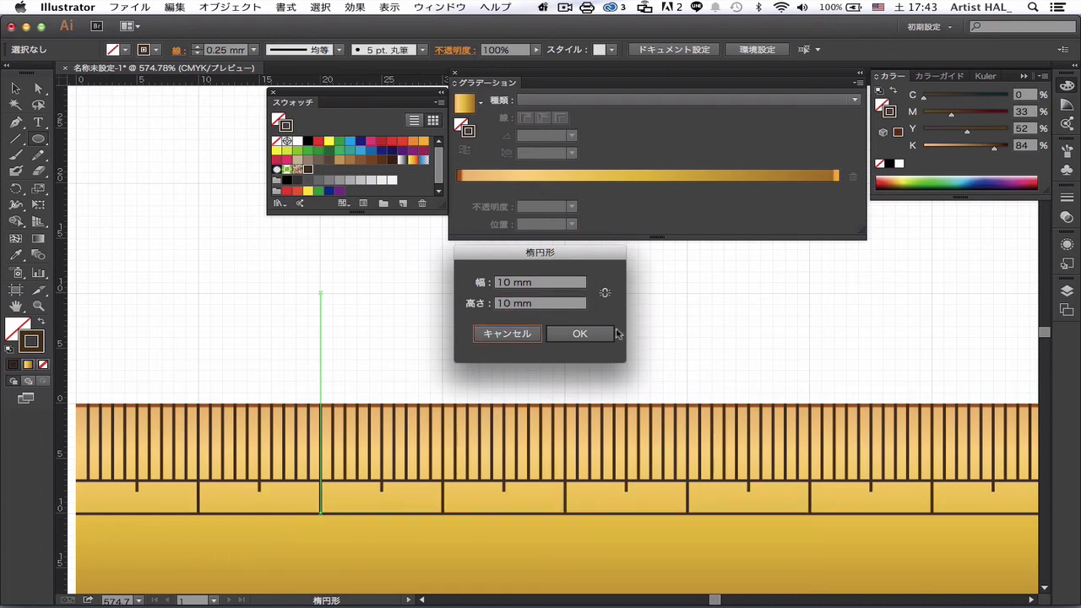
{"action": "left_click", "coordinate": [596, 334]}
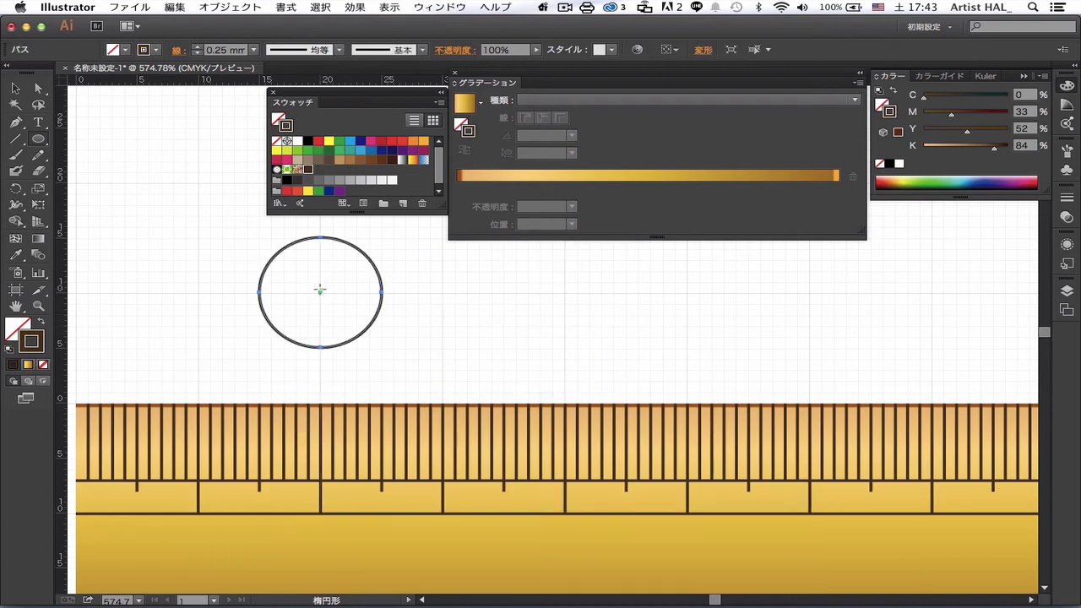
- Add a concentric 5 × 5 mm circle at the same centre
{"action": "left_click", "coordinate": [321, 291]}
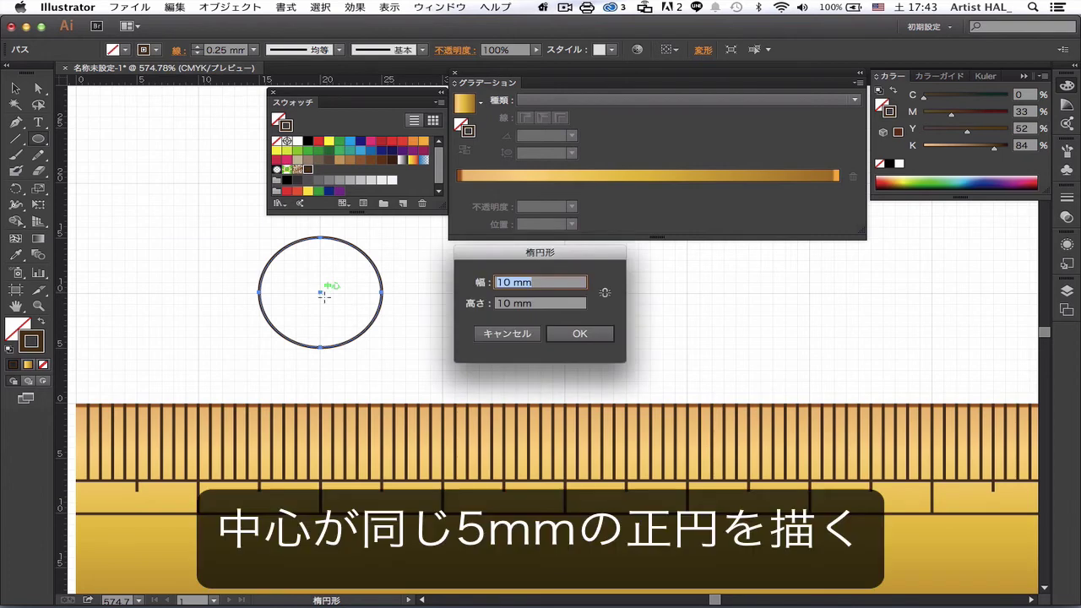
{"action": "type", "text": "5"}
{"action": "key", "text": "Tab"}
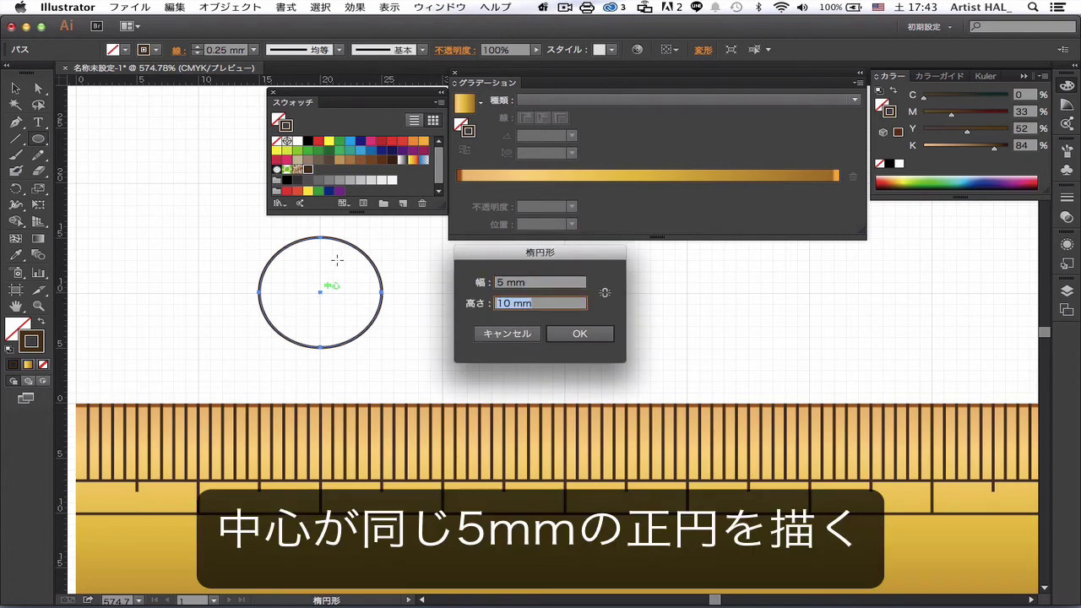
{"action": "type", "text": "5"}
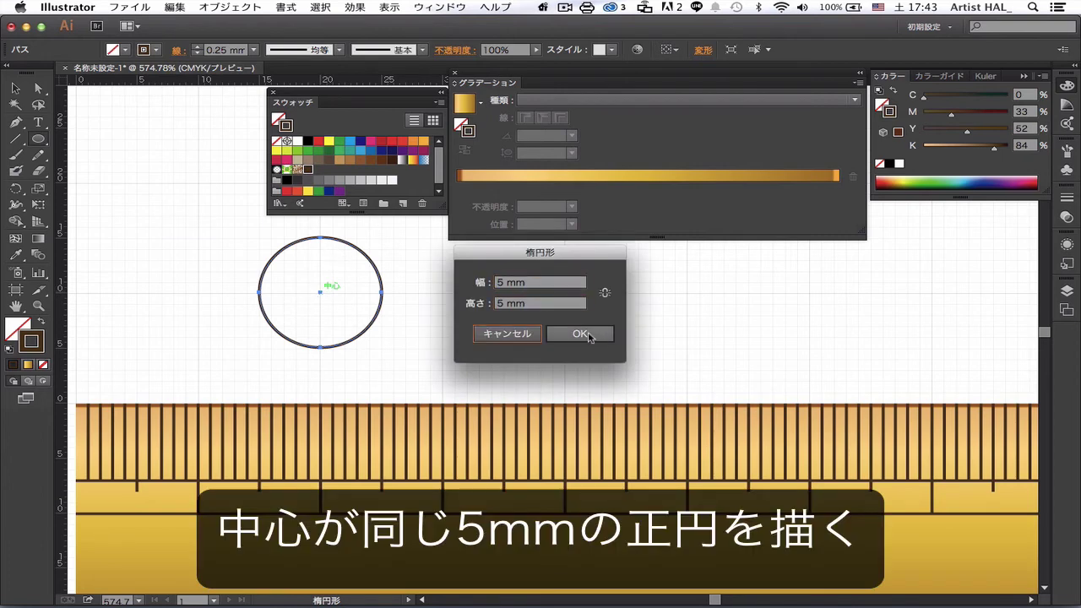
{"action": "left_click", "coordinate": [591, 334]}
- Delete both circles' top anchor points, leaving two lower semicircular arcs
{"action": "left_click", "coordinate": [38, 88]}
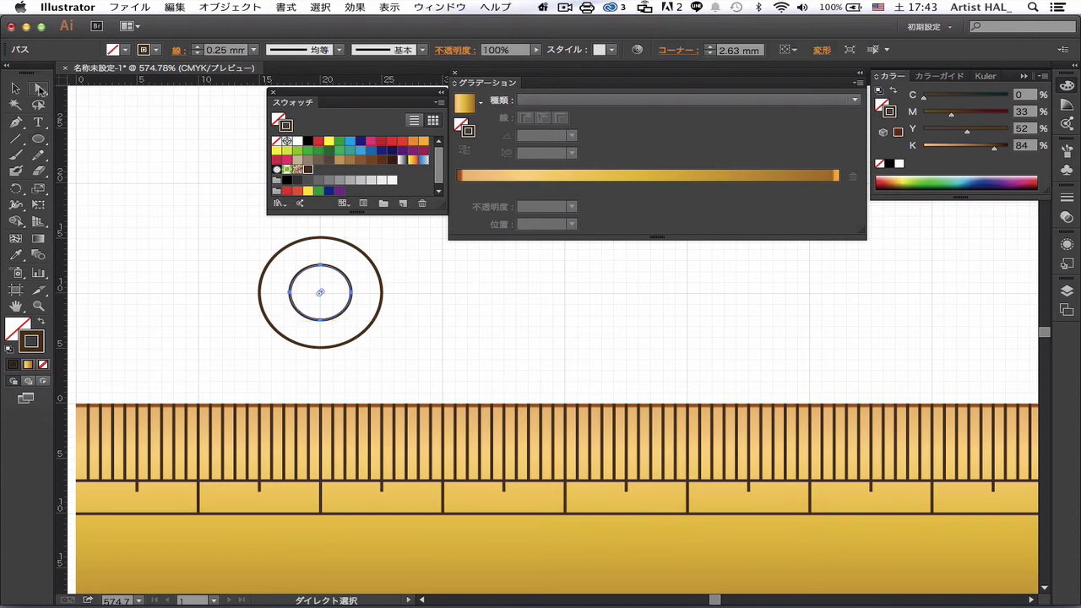
{"action": "left_click_drag", "start_coordinate": [316, 230], "coordinate": [330, 288]}
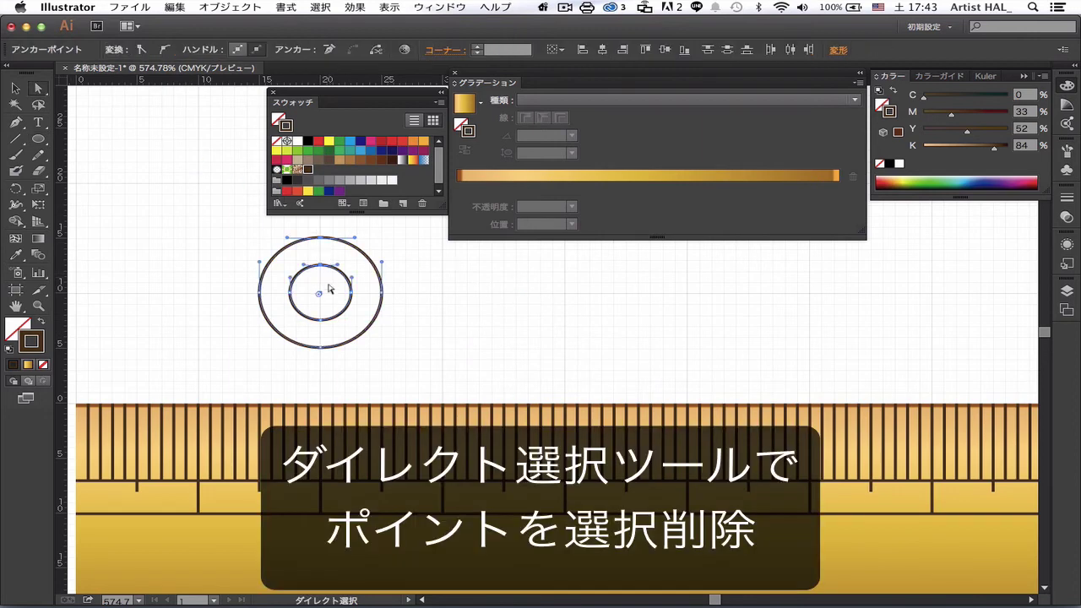
{"action": "key", "text": "Delete"}
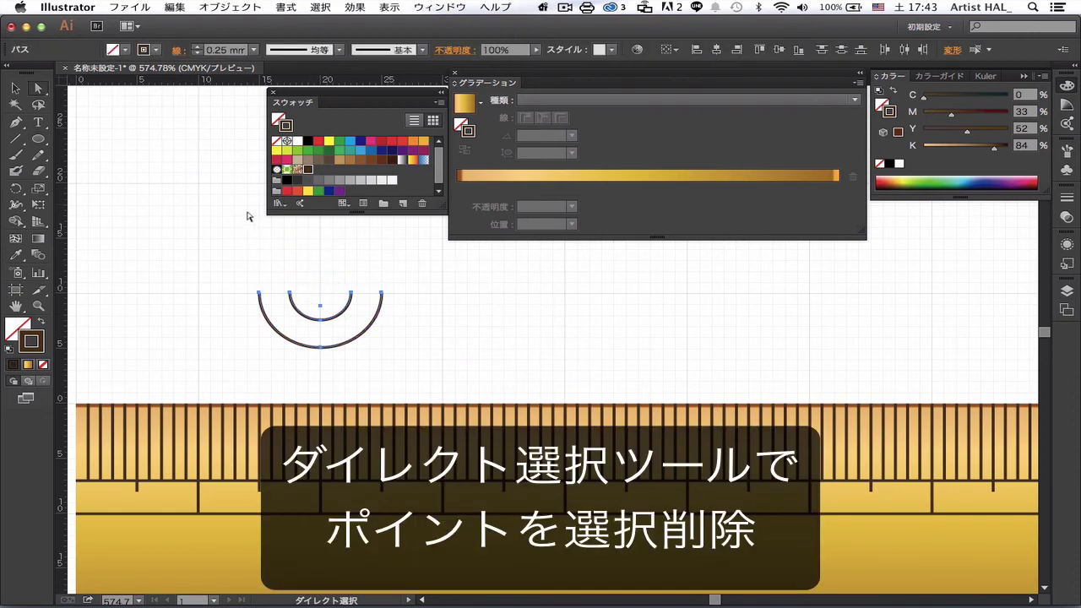
{"action": "left_click", "coordinate": [472, 305]}
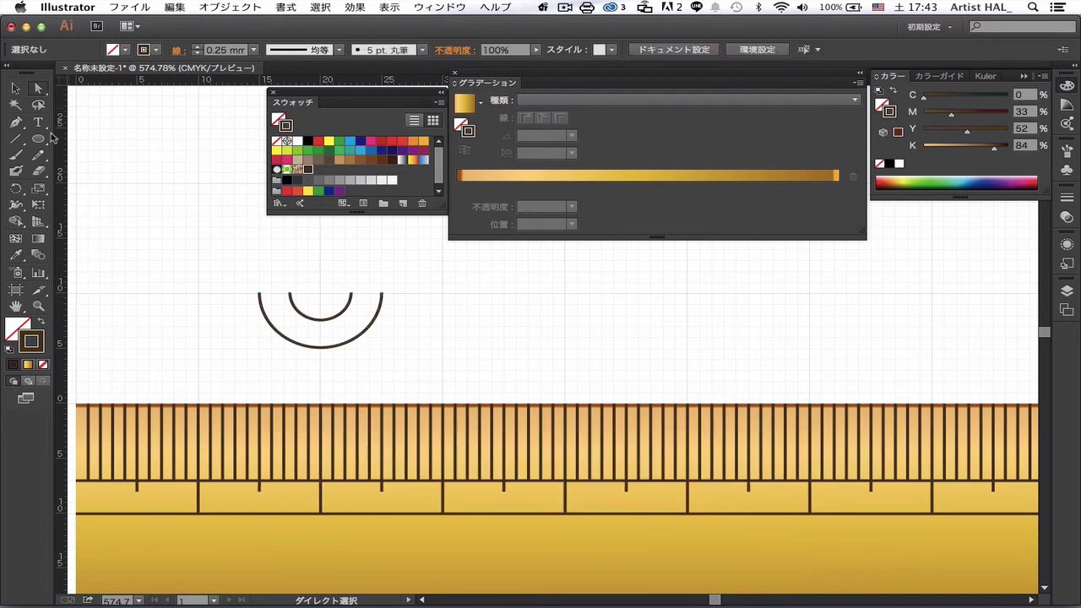
{"action": "left_click", "coordinate": [39, 139]}
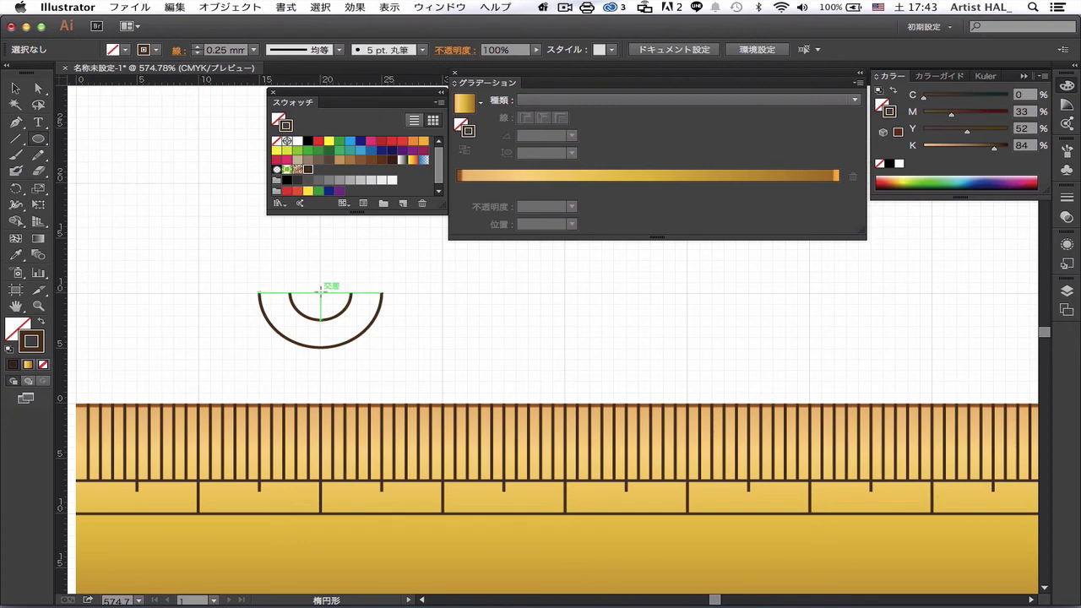
- Create a 2 × 2 mm circle near the outer arc's left end
{"action": "left_click", "coordinate": [259, 292]}
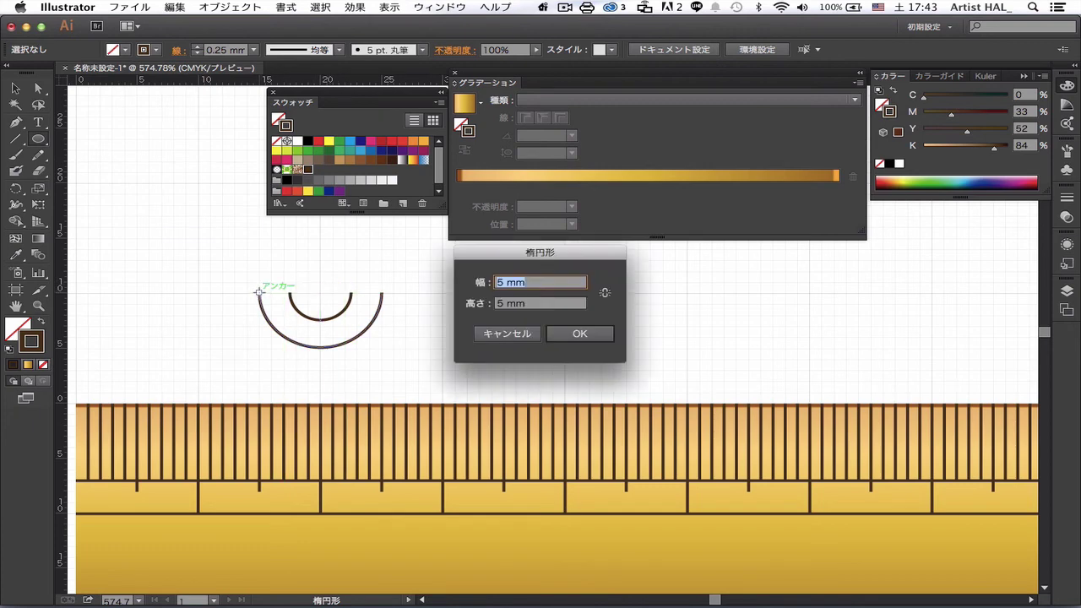
{"action": "type", "text": "2"}
{"action": "key", "text": "Tab"}
{"action": "type", "text": "2"}
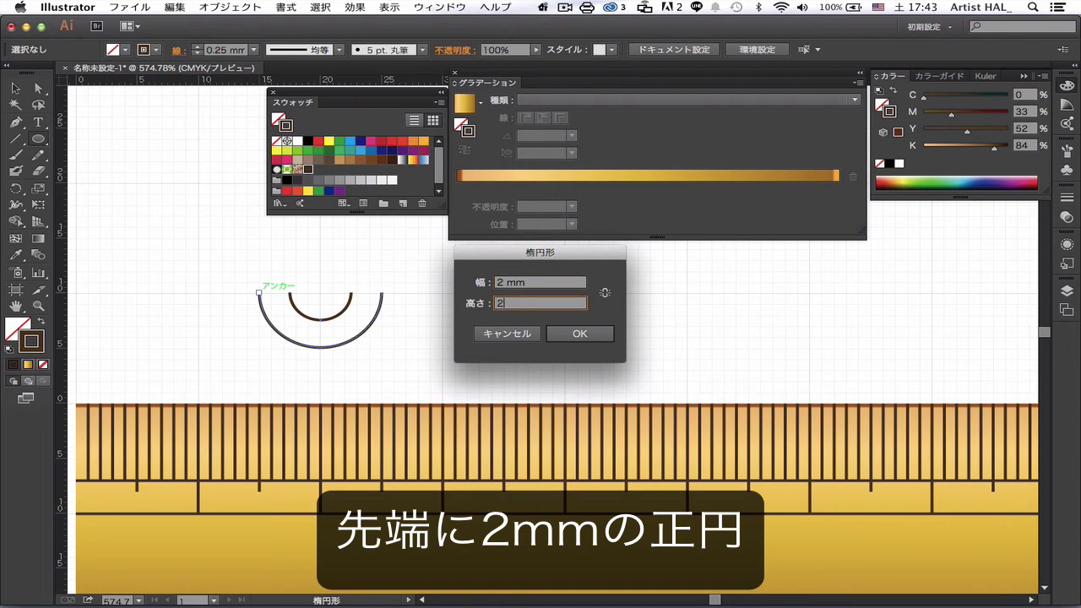
{"action": "left_click", "coordinate": [580, 332]}
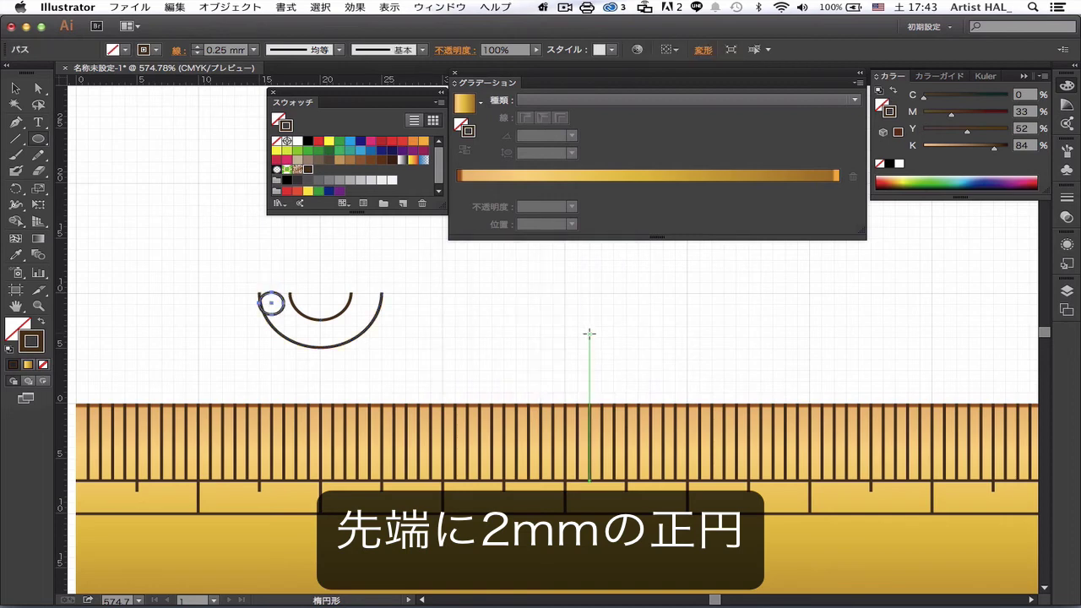
- Centre the small circle on the outer arc's left endpoint and zoom in on the arcs
{"action": "left_click", "coordinate": [36, 88]}
{"action": "left_click", "coordinate": [16, 87]}
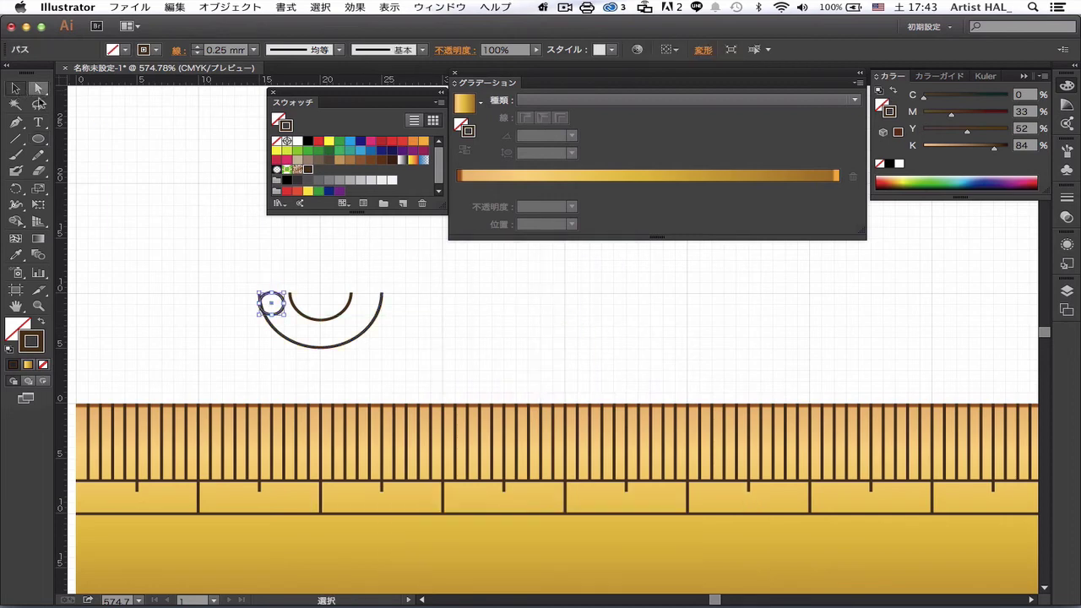
{"action": "left_click_drag", "start_coordinate": [272, 304], "coordinate": [259, 294]}
{"action": "left_click", "coordinate": [315, 304], "text": "super"}
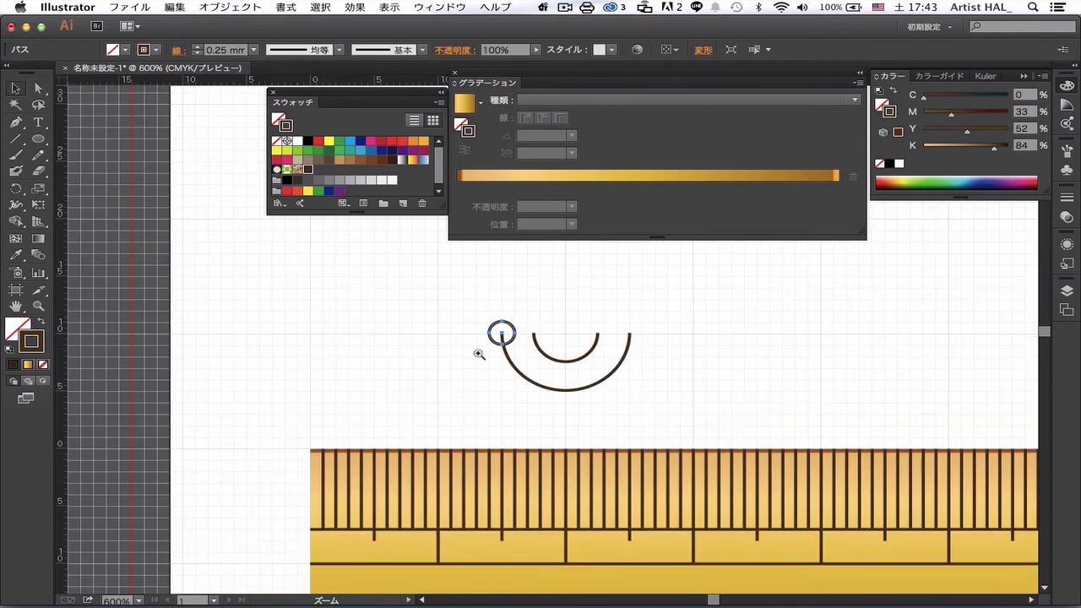
{"action": "left_click", "coordinate": [566, 352]}
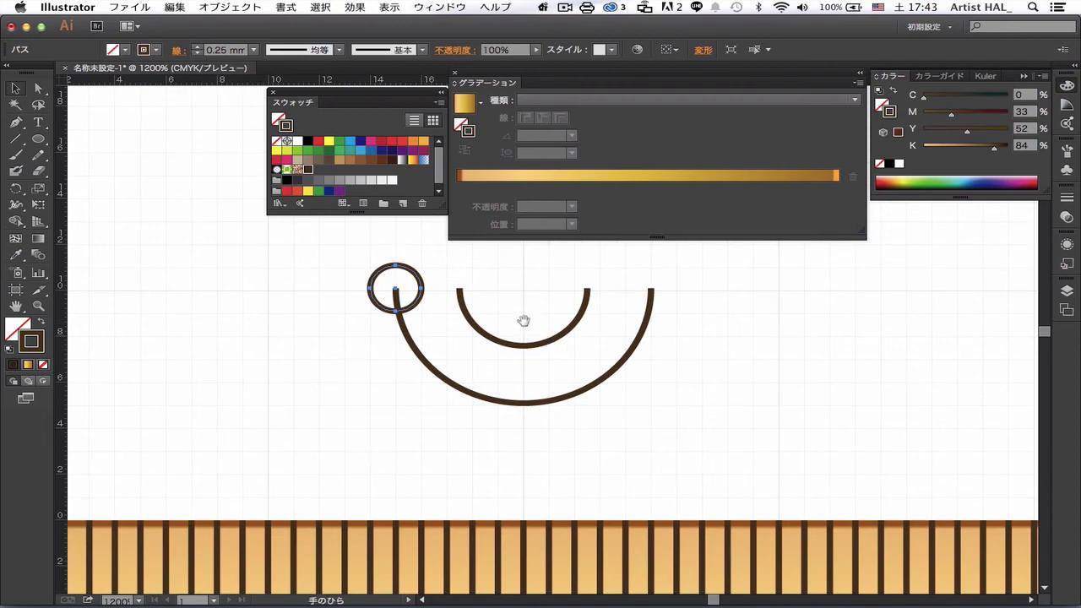
{"action": "left_click_drag", "start_coordinate": [524, 315], "coordinate": [523, 358]}
- Give the circle a strokeless radial gradient fill with just two colour stops
{"action": "key", "text": "v"}
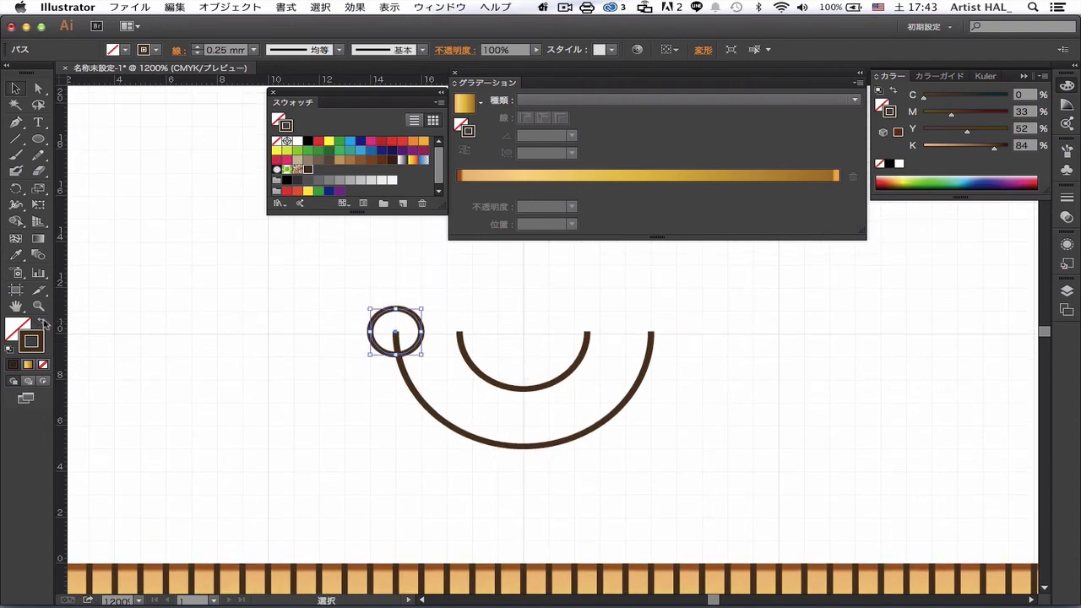
{"action": "left_click", "coordinate": [42, 323]}
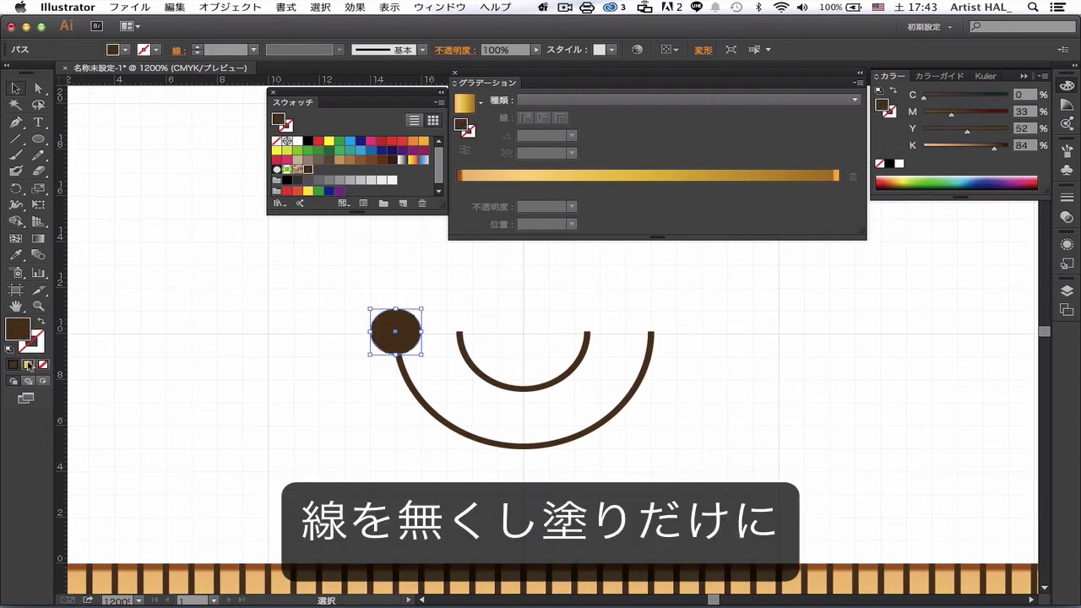
{"action": "left_click", "coordinate": [28, 364]}
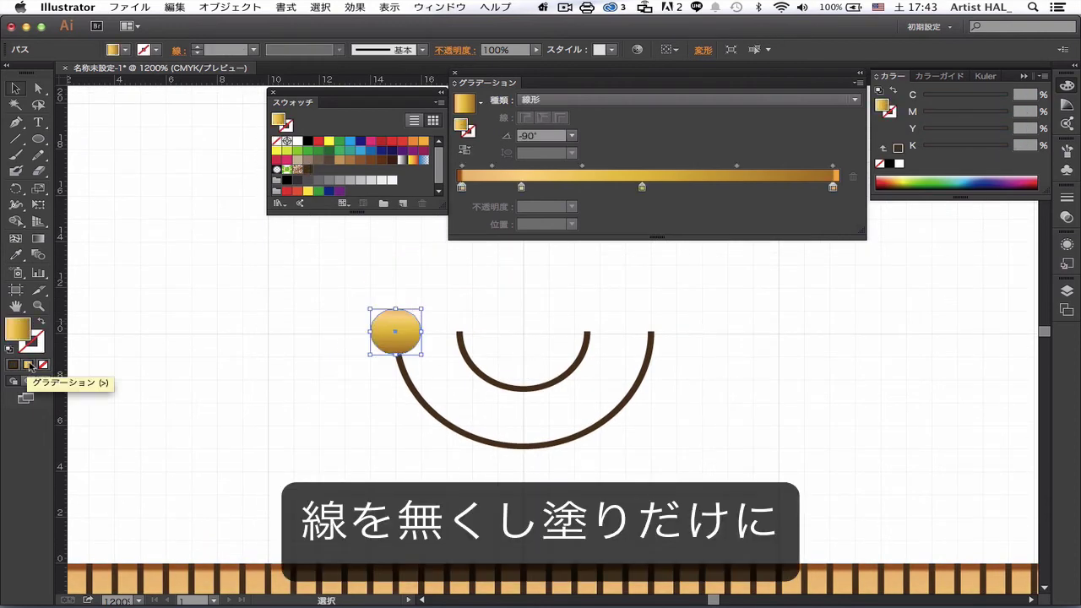
{"action": "left_click", "coordinate": [531, 99]}
{"action": "left_click", "coordinate": [545, 131]}
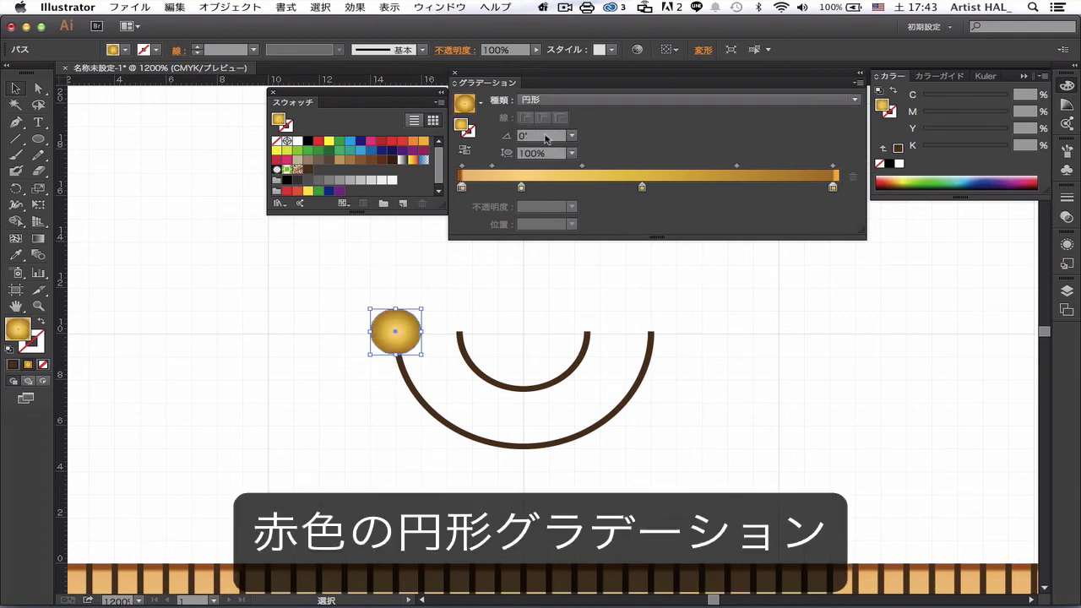
{"action": "left_click", "coordinate": [834, 189]}
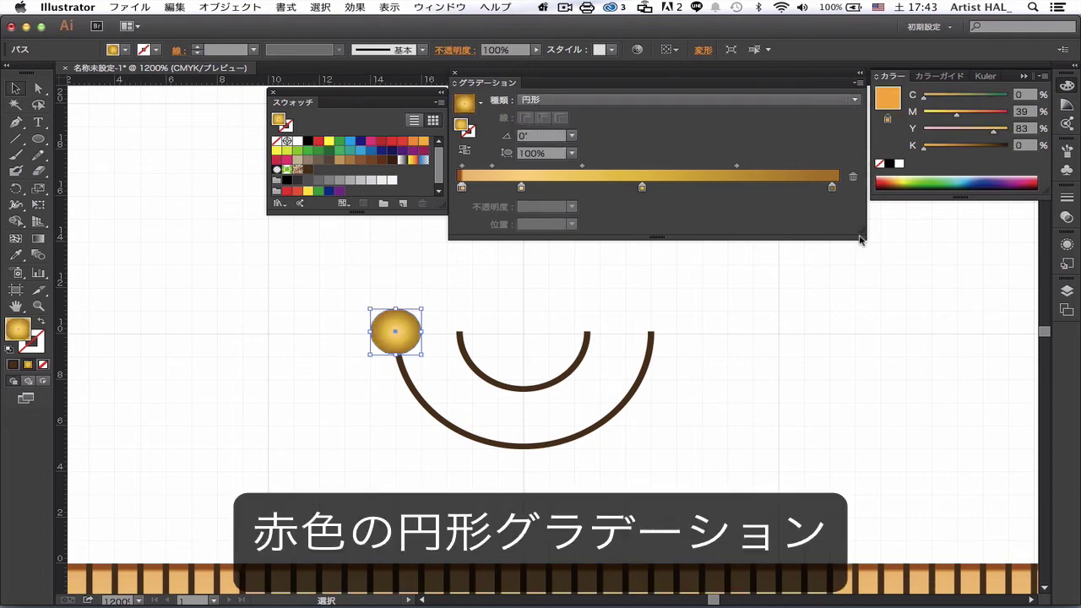
{"action": "left_click_drag", "start_coordinate": [838, 190], "coordinate": [849, 191]}
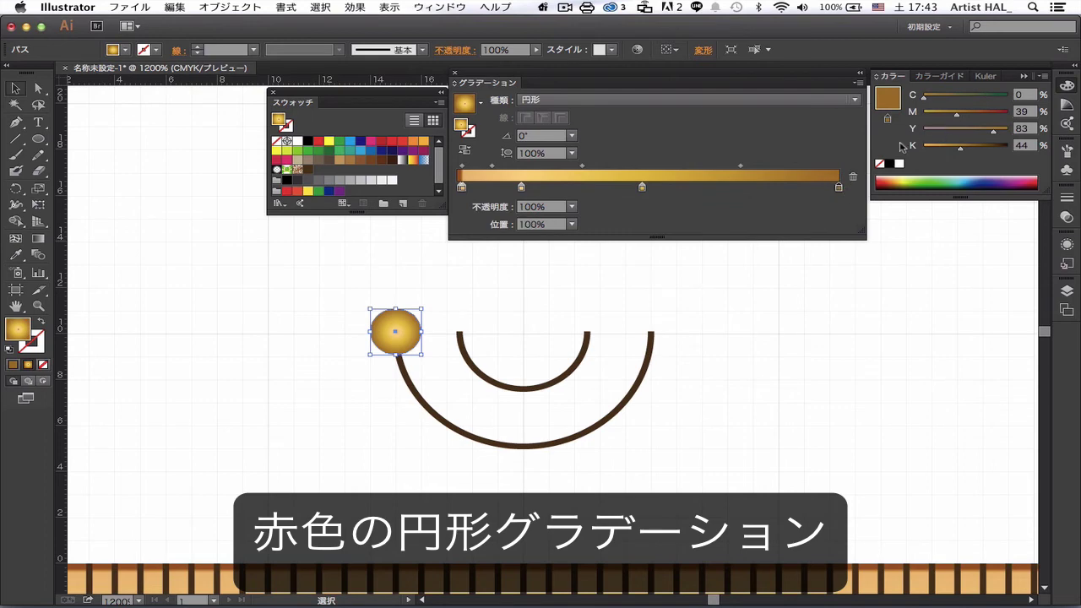
{"action": "mouse_move", "coordinate": [522, 188]}
{"action": "left_mouse_down"}
{"action": "mouse_move", "coordinate": [636, 200]}
{"action": "mouse_move", "coordinate": [463, 201]}
{"action": "mouse_move", "coordinate": [475, 235]}
{"action": "left_mouse_up"}
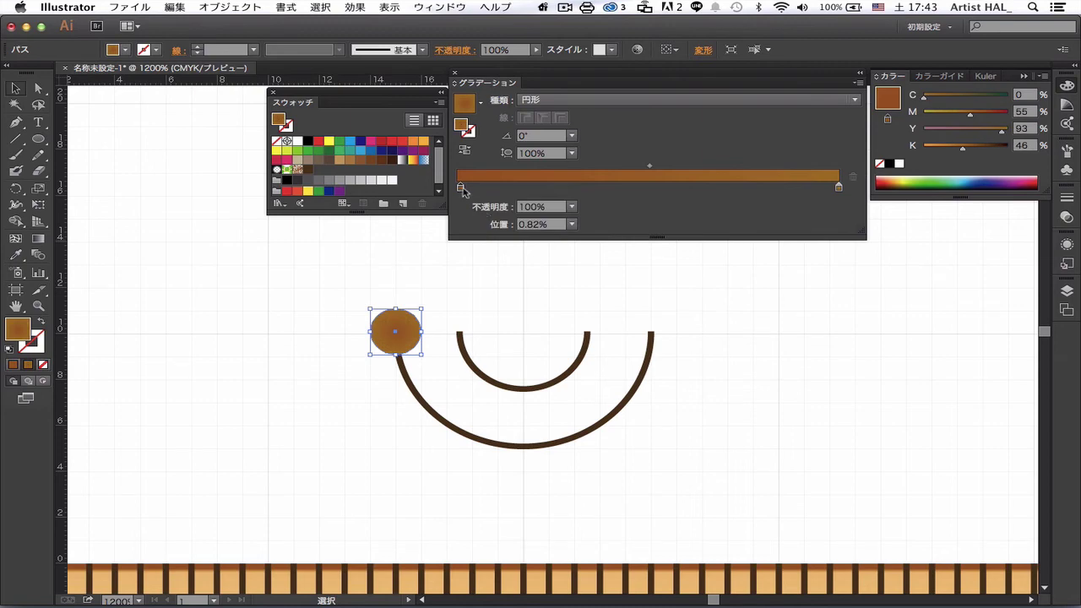
- Make both gradient stops red, shift the midpoint outward, and darken the outer stop to K 22%
{"action": "mouse_move", "coordinate": [969, 115]}
{"action": "left_mouse_down"}
{"action": "mouse_move", "coordinate": [1008, 114]}
{"action": "mouse_move", "coordinate": [1009, 132]}
{"action": "mouse_move", "coordinate": [986, 150]}
{"action": "left_mouse_up"}
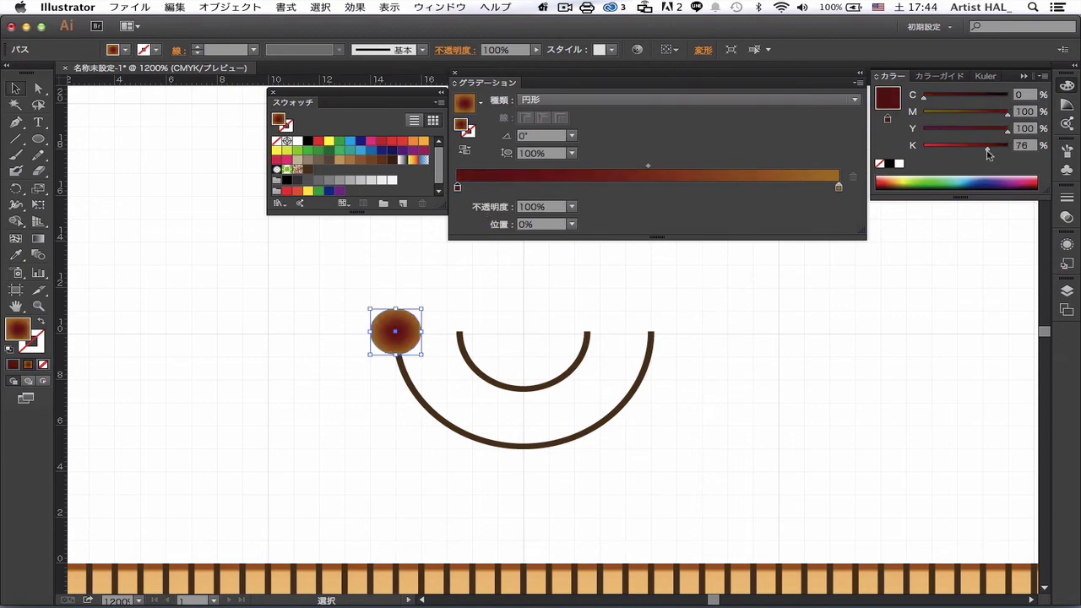
{"action": "left_click", "coordinate": [837, 186]}
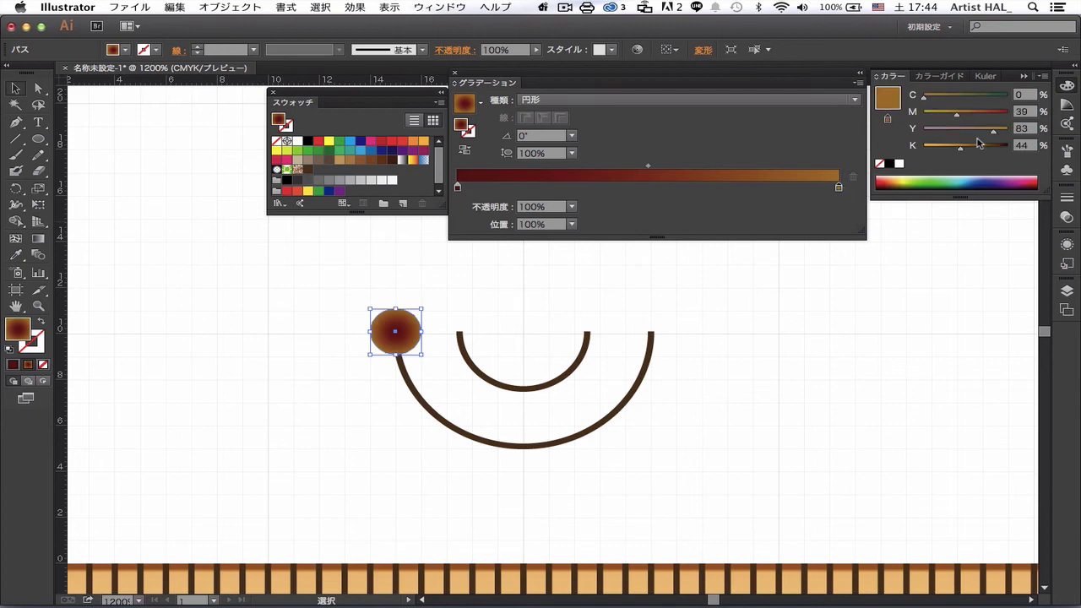
{"action": "mouse_move", "coordinate": [956, 115]}
{"action": "left_mouse_down"}
{"action": "mouse_move", "coordinate": [1009, 115]}
{"action": "mouse_move", "coordinate": [1008, 132]}
{"action": "mouse_move", "coordinate": [950, 150]}
{"action": "left_mouse_up"}
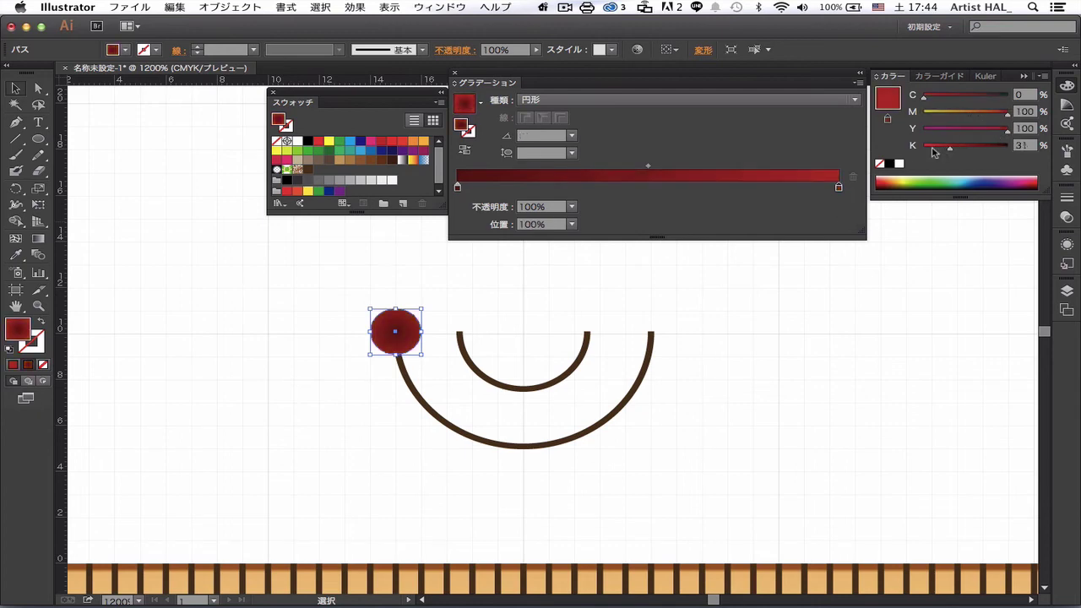
{"action": "left_click_drag", "start_coordinate": [647, 166], "coordinate": [732, 164]}
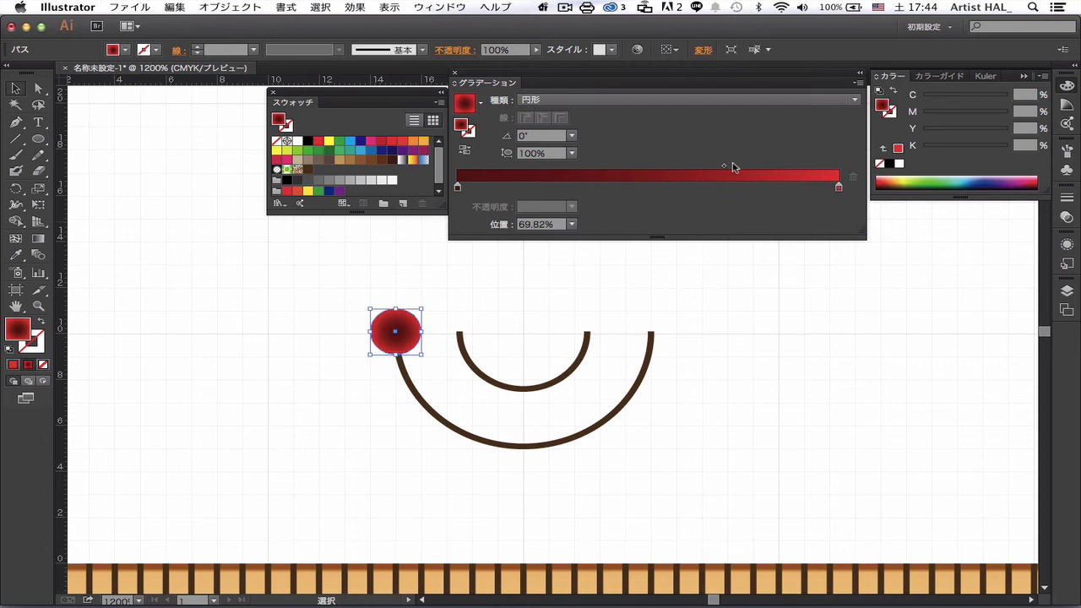
{"action": "left_click", "coordinate": [838, 187]}
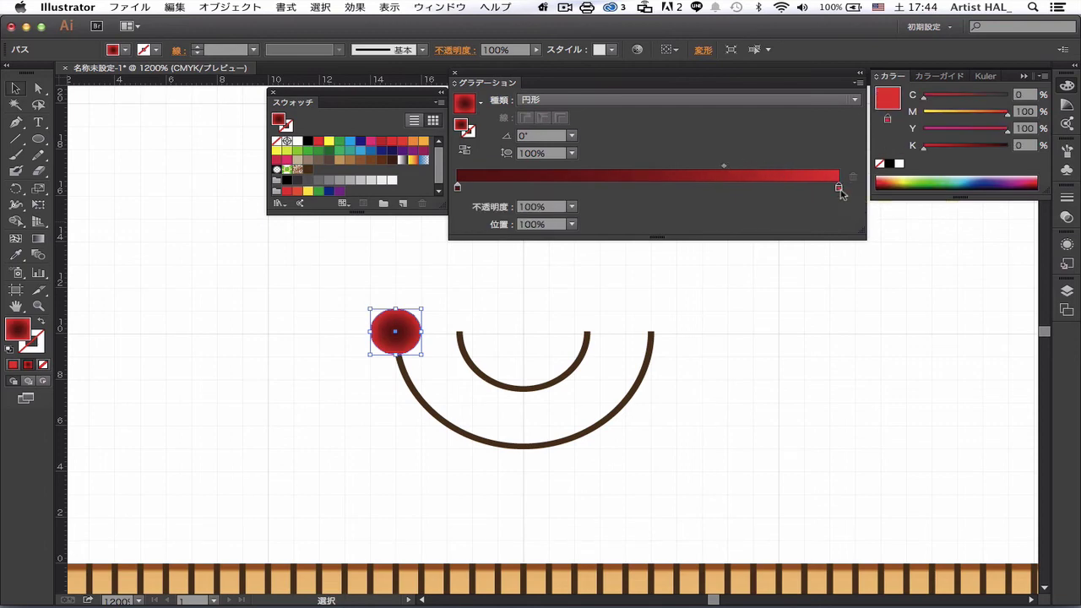
{"action": "left_click", "coordinate": [942, 146]}
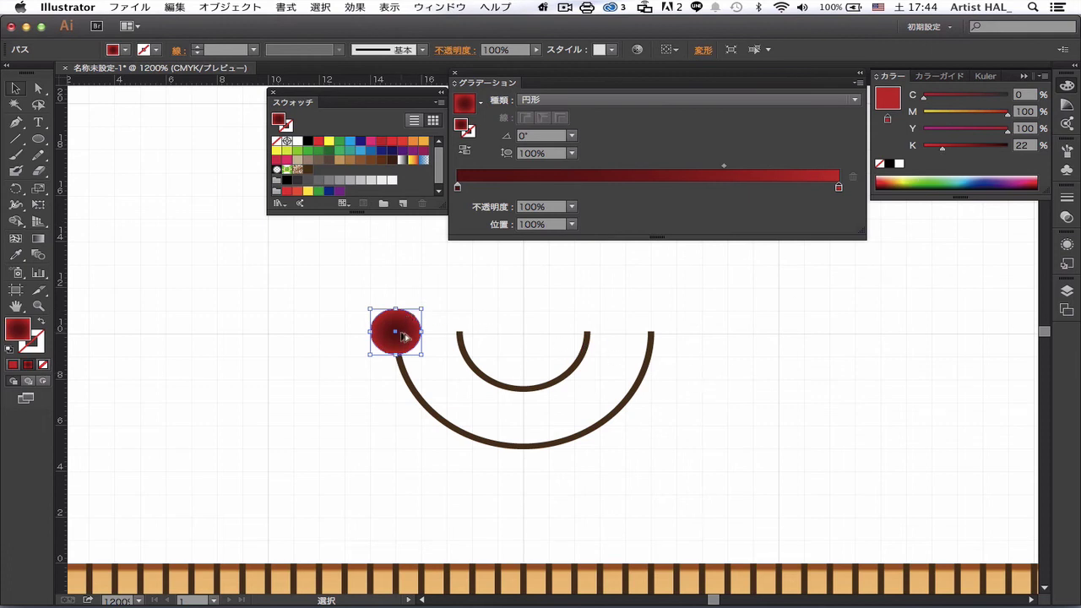
- Copy the red dot to the arcs' centre, right end and bottom, then select all four dots
{"action": "left_click_drag", "start_coordinate": [403, 337], "coordinate": [520, 336]}
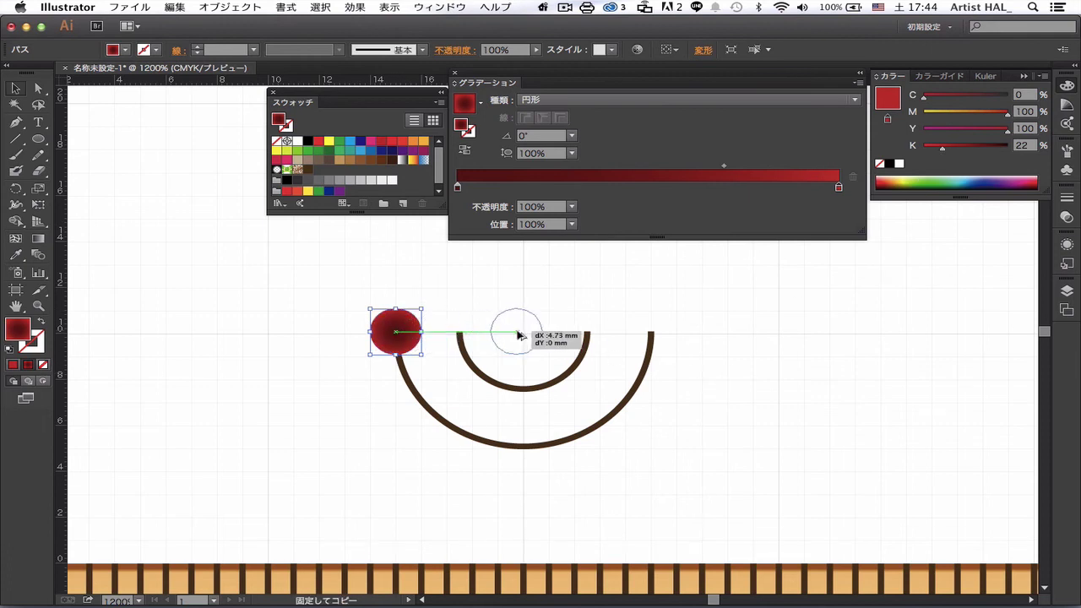
{"action": "mouse_move", "coordinate": [520, 336]}
{"action": "left_mouse_down"}
{"action": "mouse_move", "coordinate": [651, 336]}
{"action": "mouse_move", "coordinate": [524, 448]}
{"action": "left_mouse_up"}
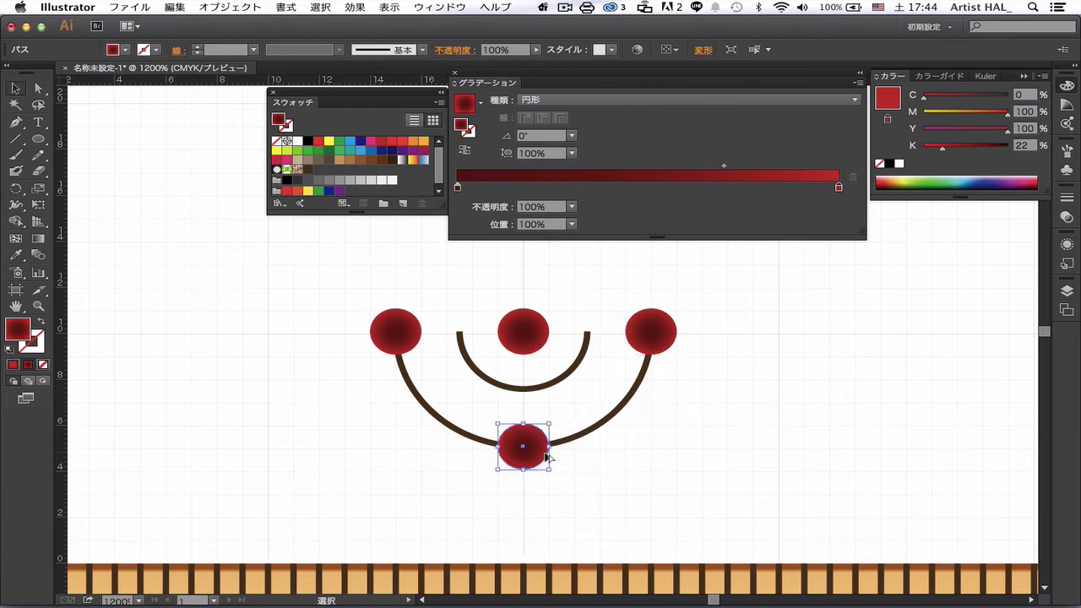
{"action": "left_click", "coordinate": [643, 334], "text": "shift"}
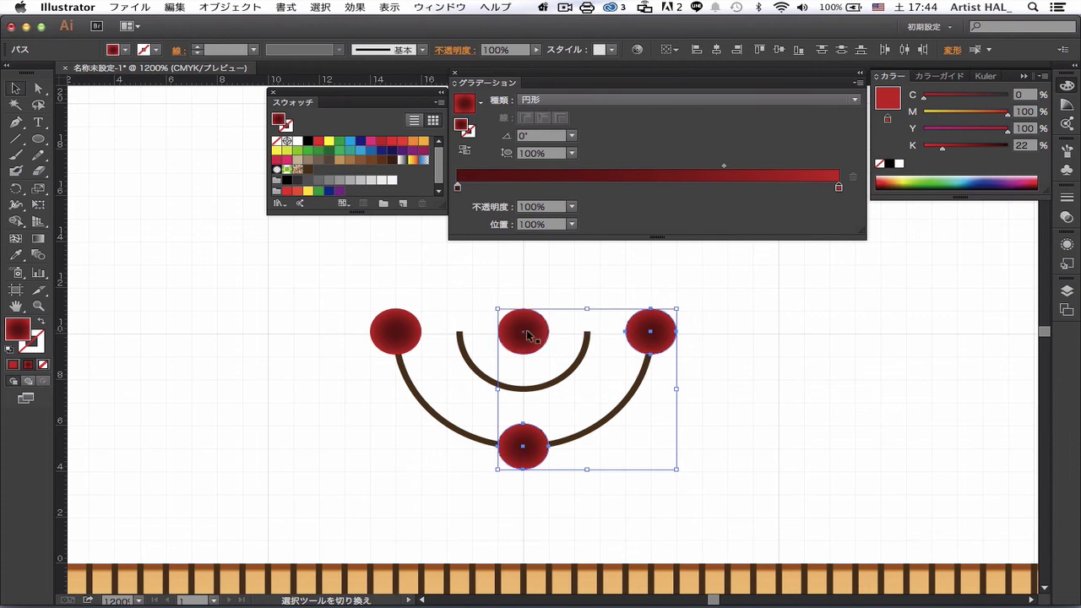
{"action": "left_click", "coordinate": [412, 336], "text": "shift"}
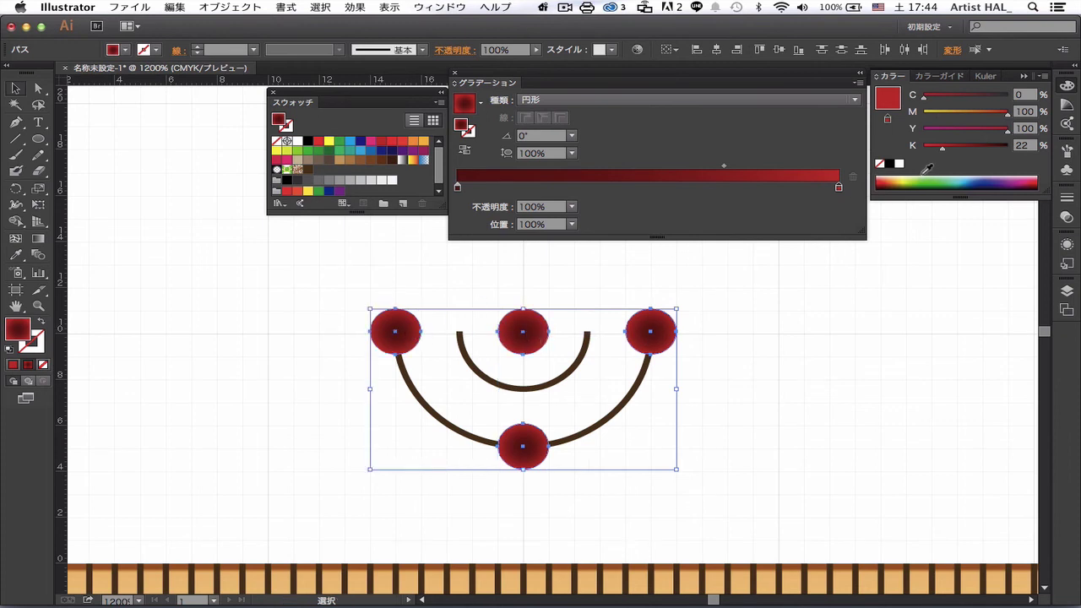
- Lighten the dots to 10% black and group the four dots with both arcs
{"action": "left_click_drag", "start_coordinate": [943, 151], "coordinate": [918, 160]}
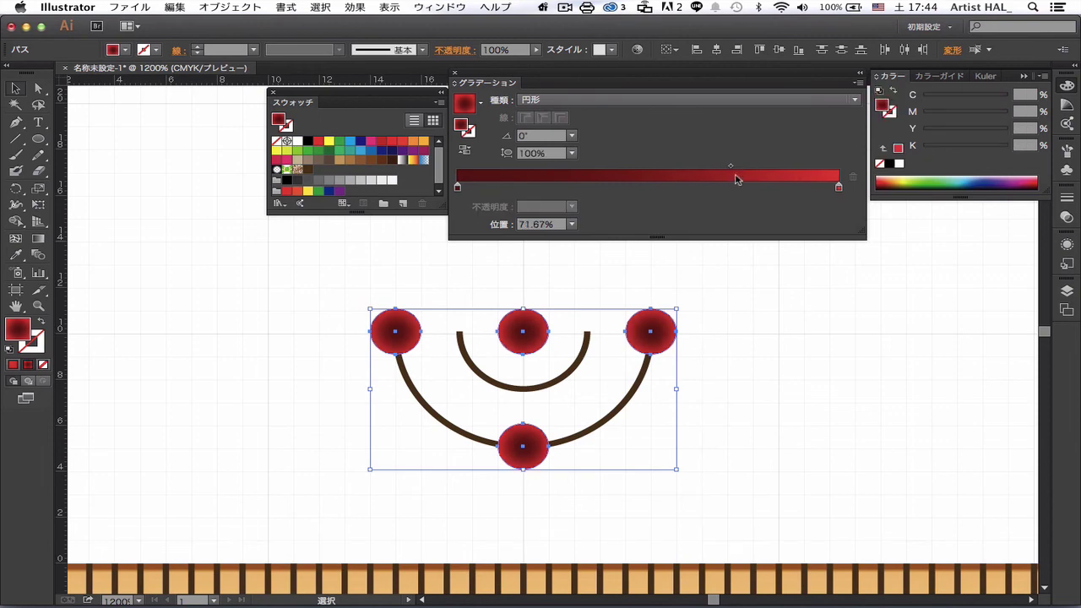
{"action": "left_click", "coordinate": [786, 379]}
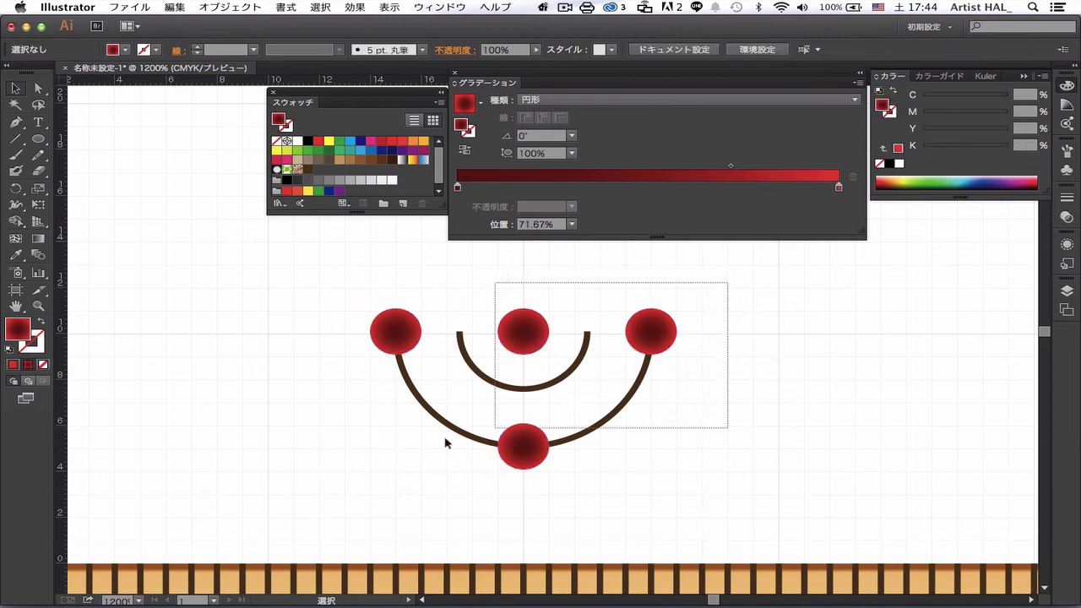
{"action": "left_click_drag", "start_coordinate": [731, 314], "coordinate": [327, 409]}
{"action": "left_click", "coordinate": [217, 7]}
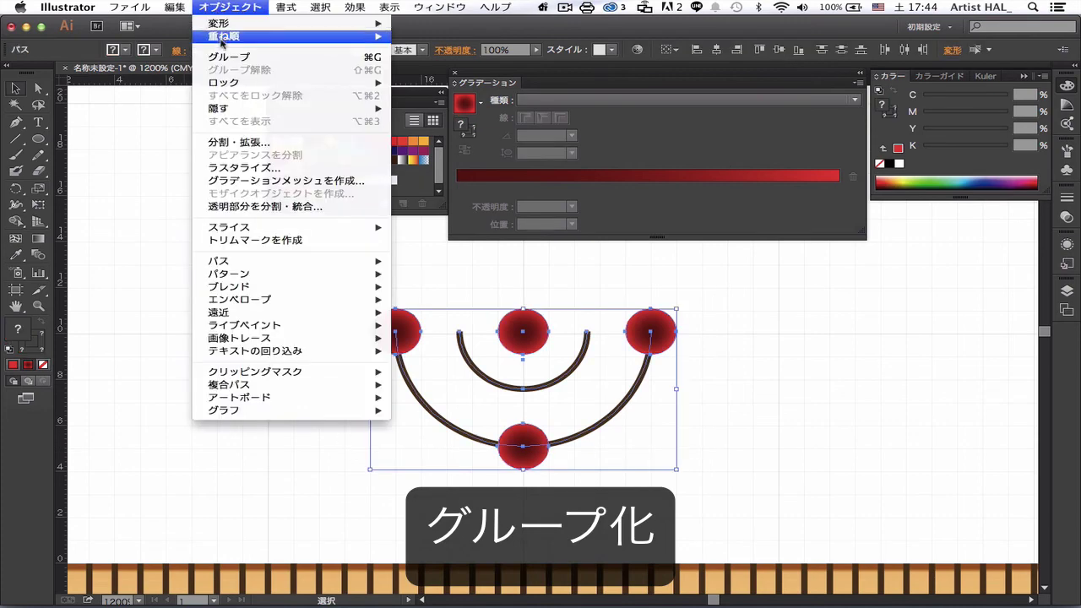
{"action": "left_click", "coordinate": [224, 71]}
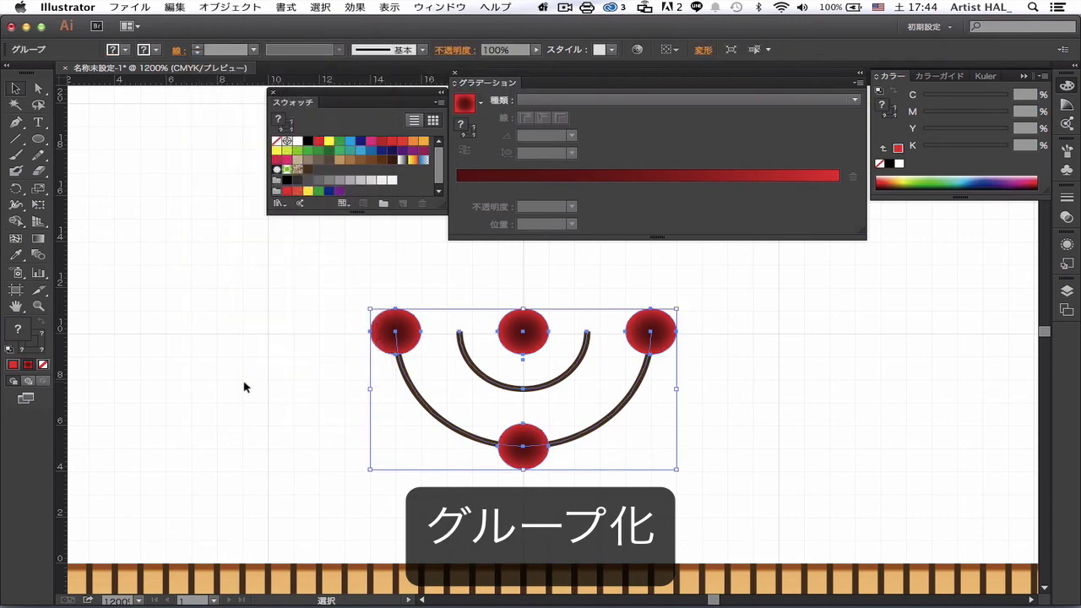
{"action": "key", "text": "a"}
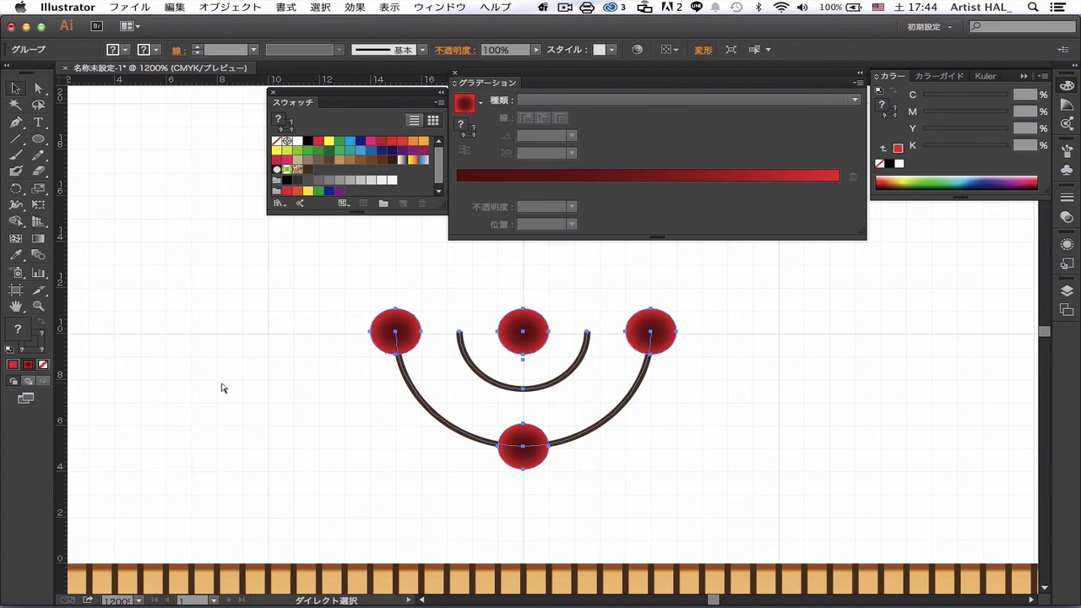
{"action": "key", "text": "super+0"}
- Pull vertical guides to 100 mm and 200 mm, then snap the arc ornament onto the ruler at 100 mm
{"action": "key", "text": "v"}
{"action": "left_click_drag", "start_coordinate": [592, 83], "coordinate": [619, 103]}
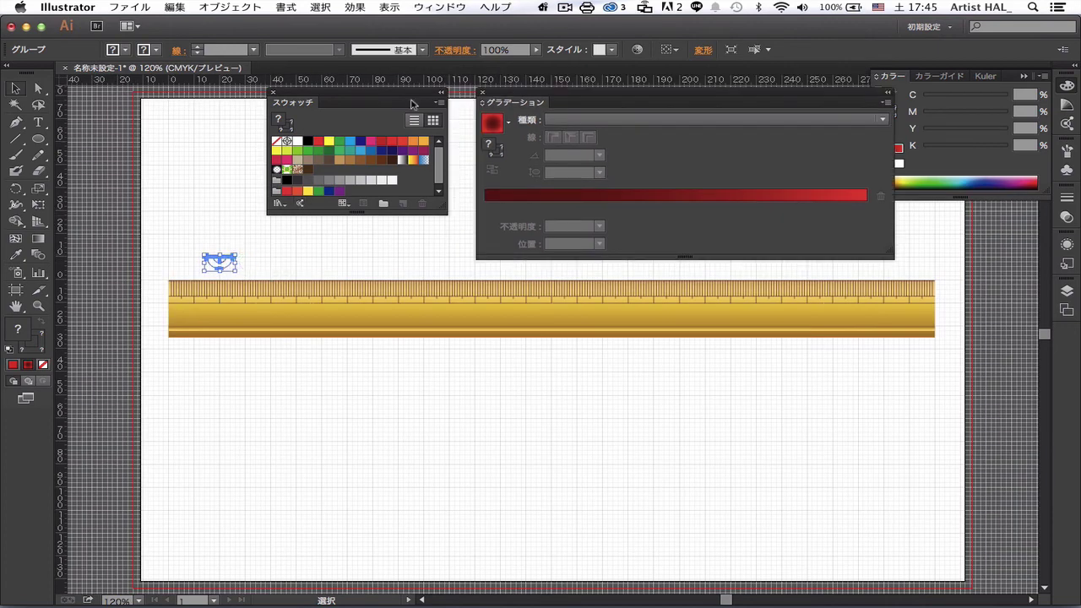
{"action": "left_click_drag", "start_coordinate": [368, 101], "coordinate": [351, 118]}
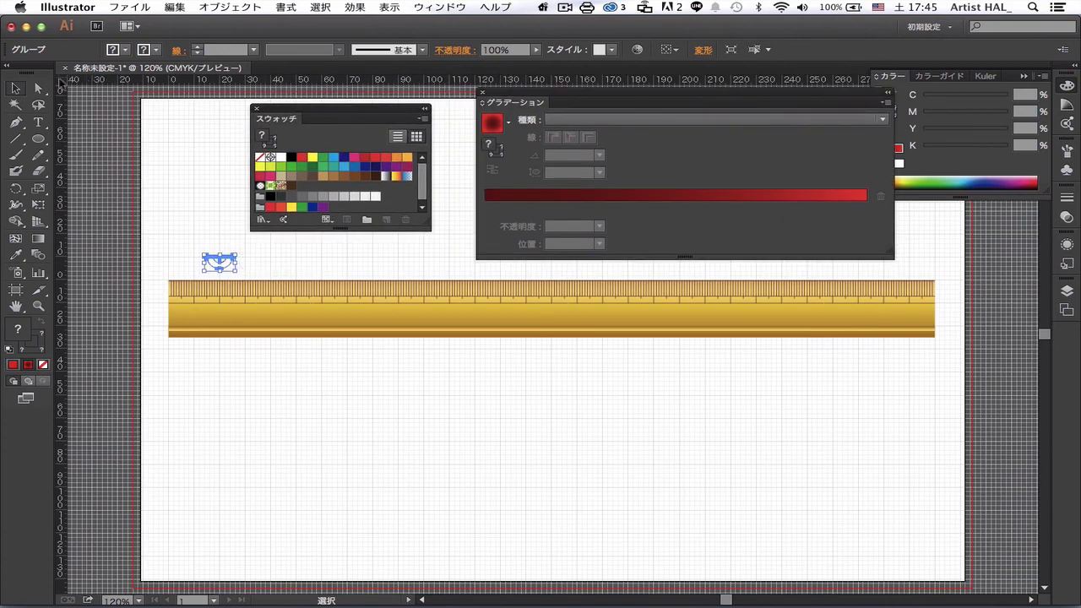
{"action": "left_click_drag", "start_coordinate": [60, 81], "coordinate": [169, 272]}
{"action": "left_click_drag", "start_coordinate": [64, 169], "coordinate": [423, 261]}
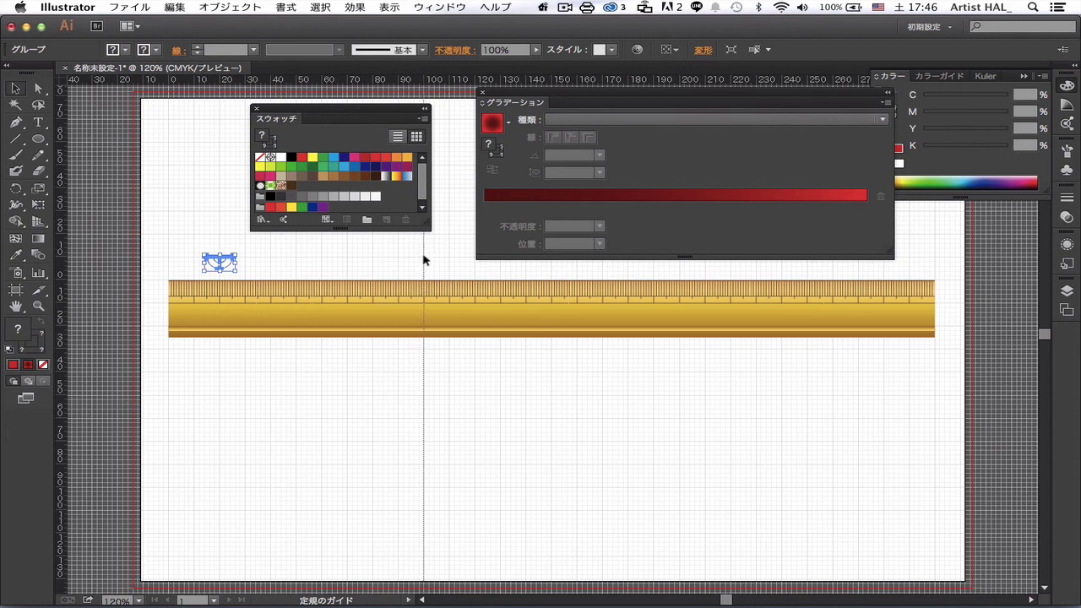
{"action": "left_click_drag", "start_coordinate": [424, 259], "coordinate": [424, 259]}
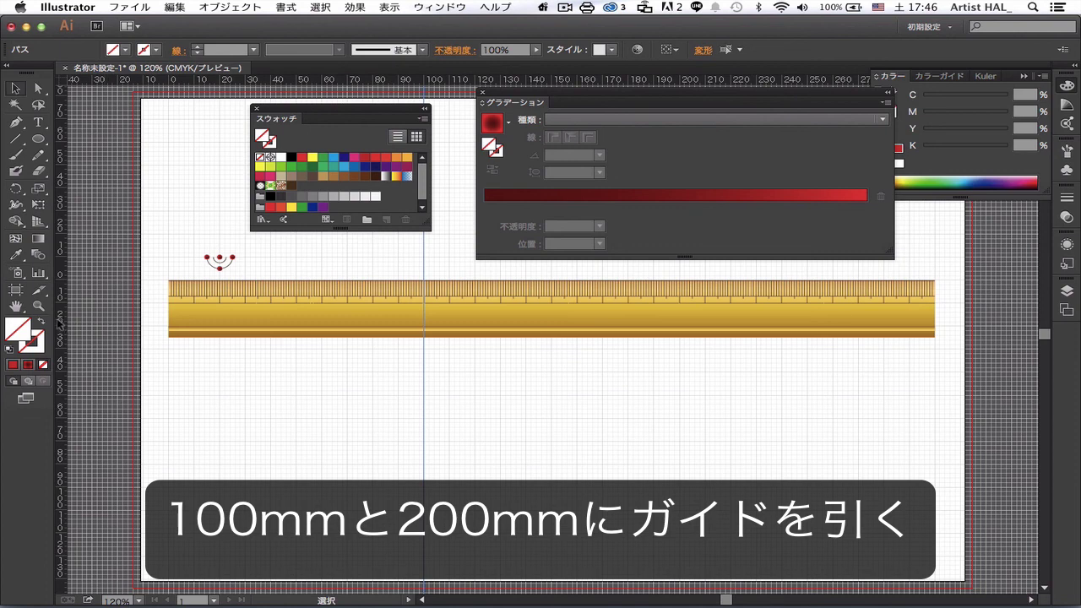
{"action": "left_click_drag", "start_coordinate": [57, 323], "coordinate": [680, 342]}
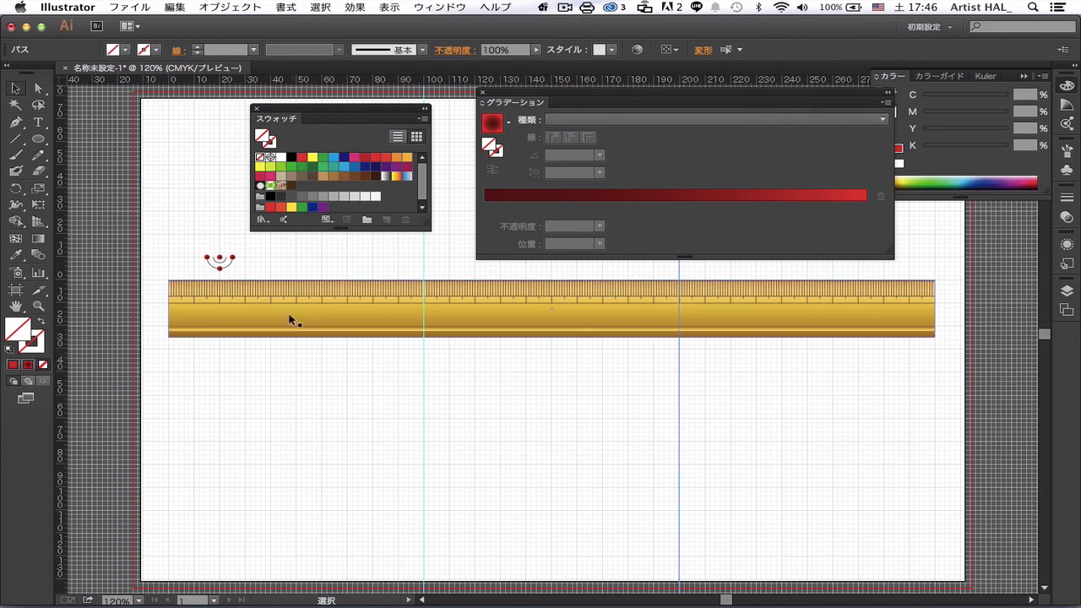
{"action": "mouse_move", "coordinate": [227, 261]}
{"action": "left_mouse_down"}
{"action": "mouse_move", "coordinate": [325, 269]}
{"action": "mouse_move", "coordinate": [432, 309]}
{"action": "left_mouse_up"}
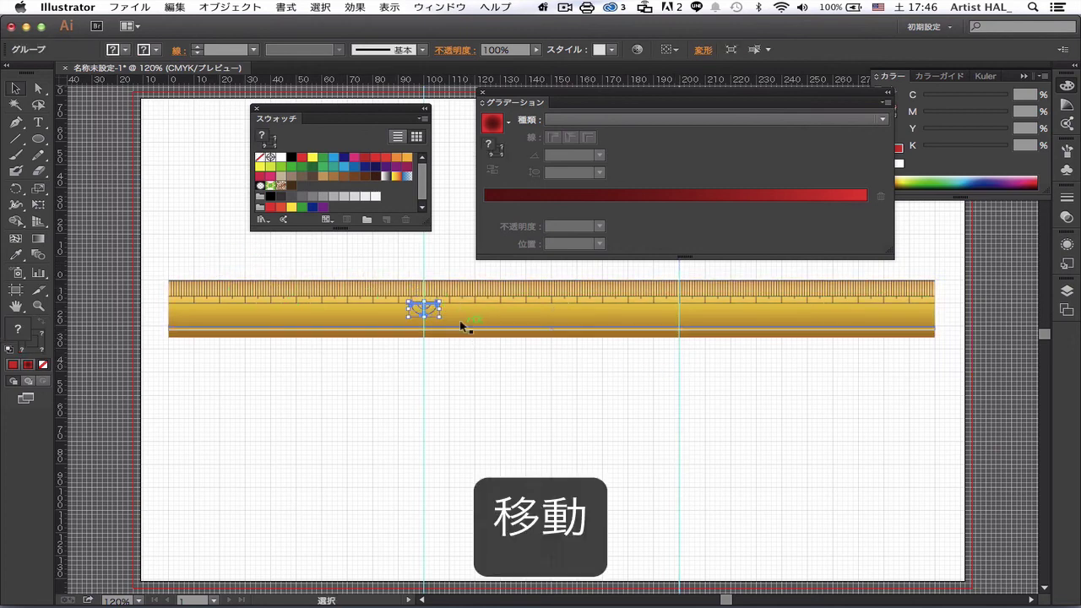
- Zoom in to check the ornament's alignment at the 100 mm guide, then zoom back out
{"action": "key", "text": "z"}
{"action": "left_click_drag", "start_coordinate": [388, 269], "coordinate": [462, 350]}
{"action": "key", "text": "v"}
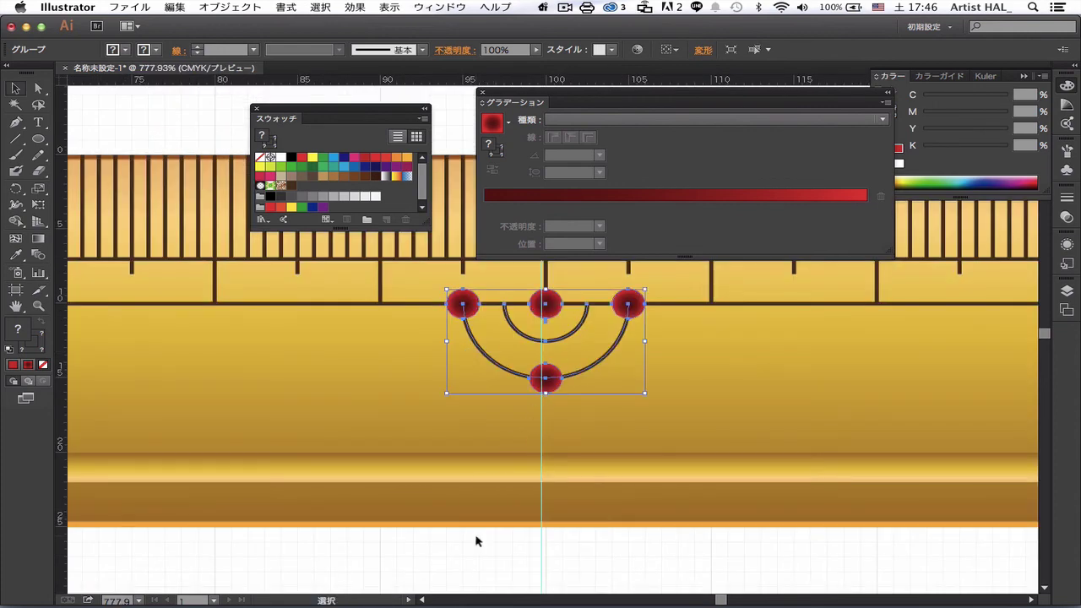
{"action": "left_click", "coordinate": [478, 545]}
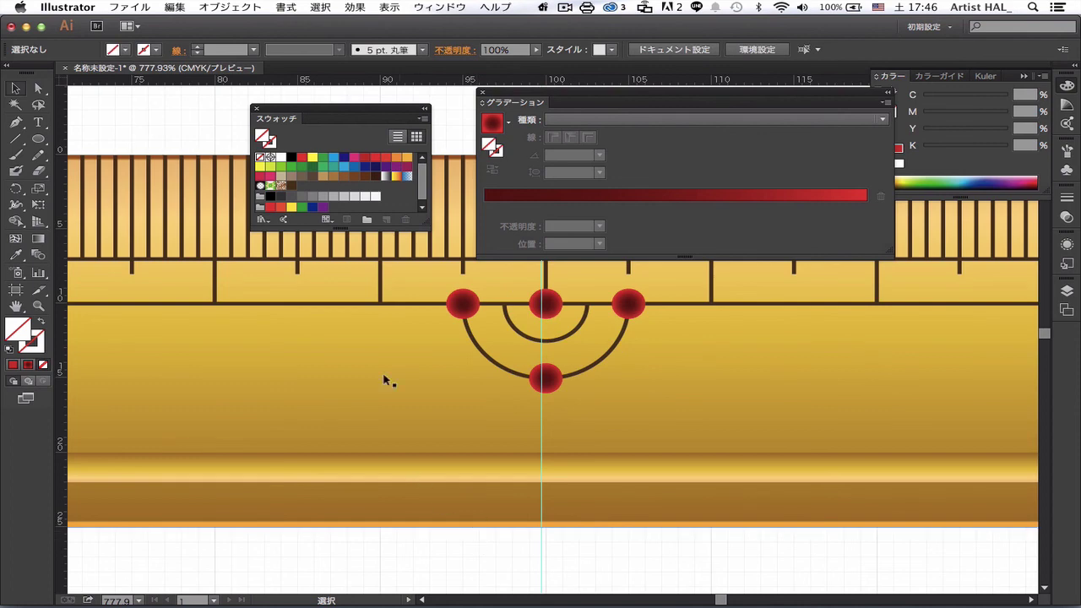
{"action": "key", "text": "a"}
{"action": "key", "text": "ctrl+0"}
- Copy the arc ornament 100 mm horizontally and 0 mm vertically with the Move dialog
{"action": "key", "text": "v"}
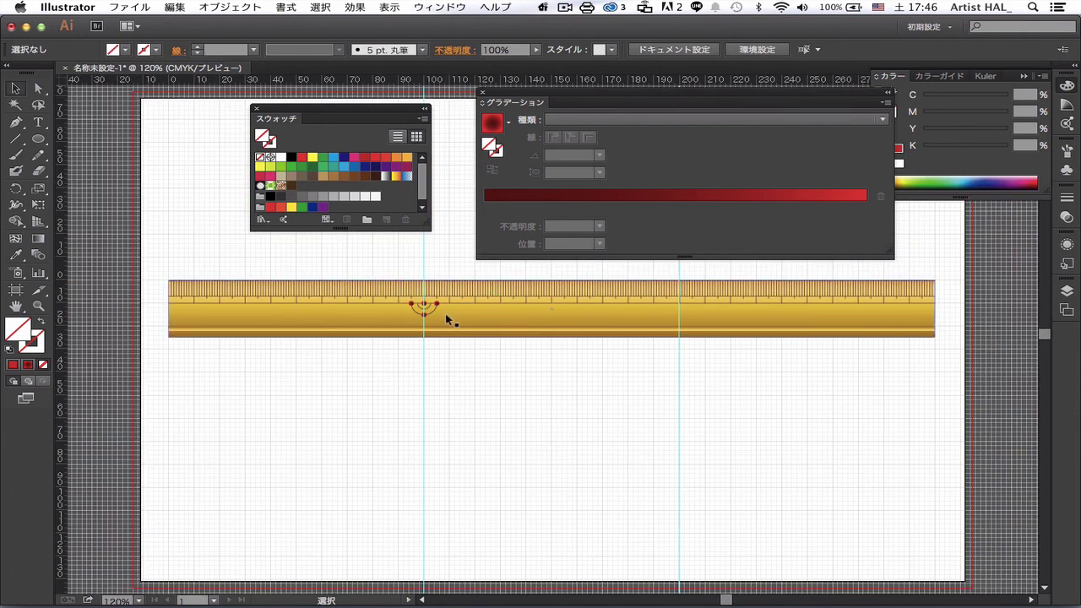
{"action": "left_click", "coordinate": [440, 309]}
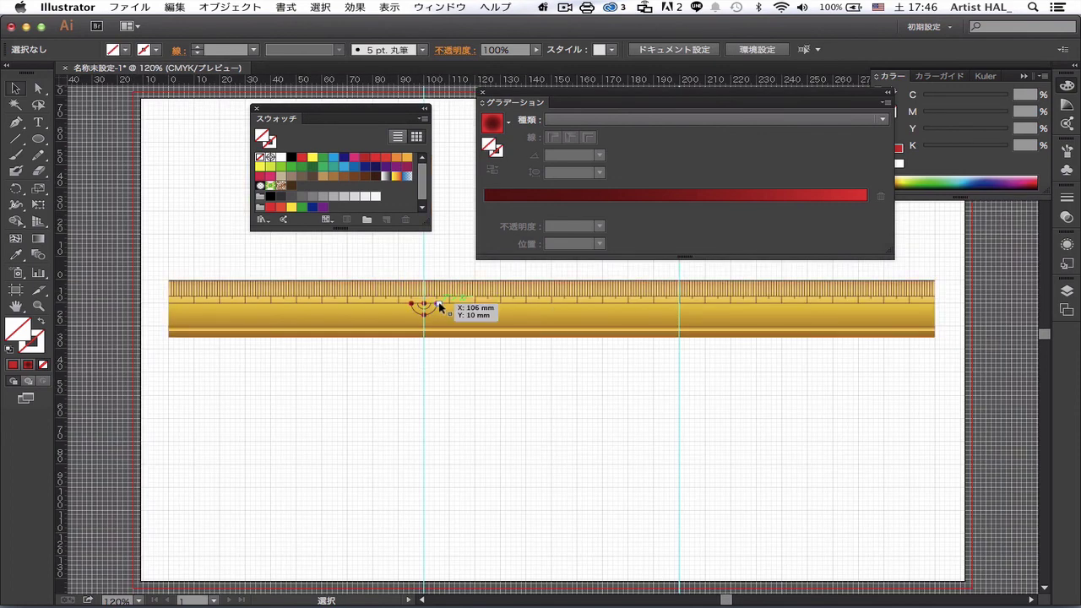
{"action": "double_click", "coordinate": [17, 89]}
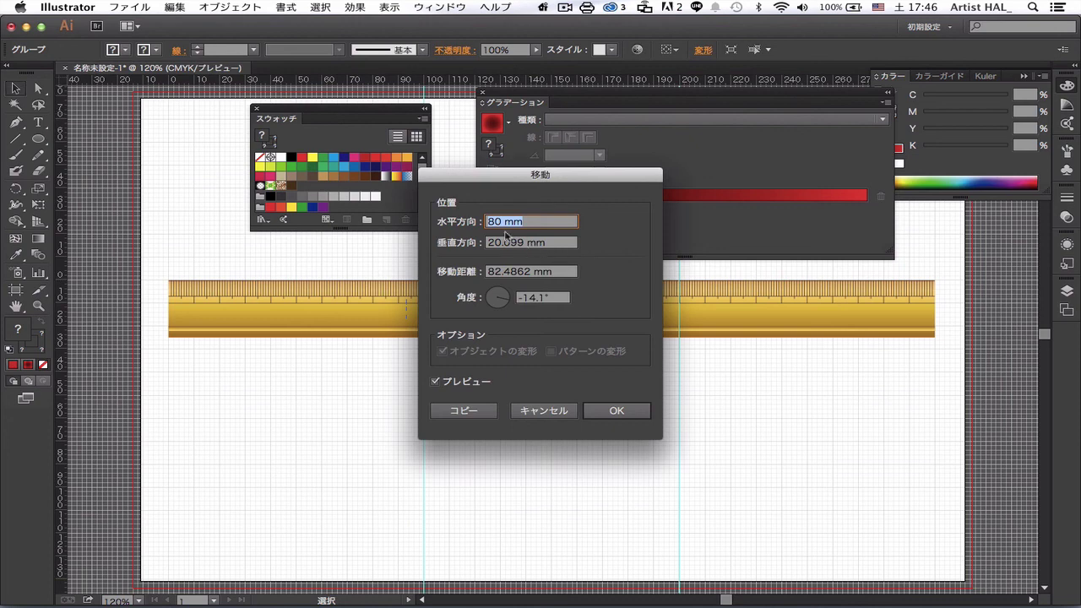
{"action": "type", "text": "10"}
{"action": "key", "text": "Tab"}
{"action": "type", "text": "0"}
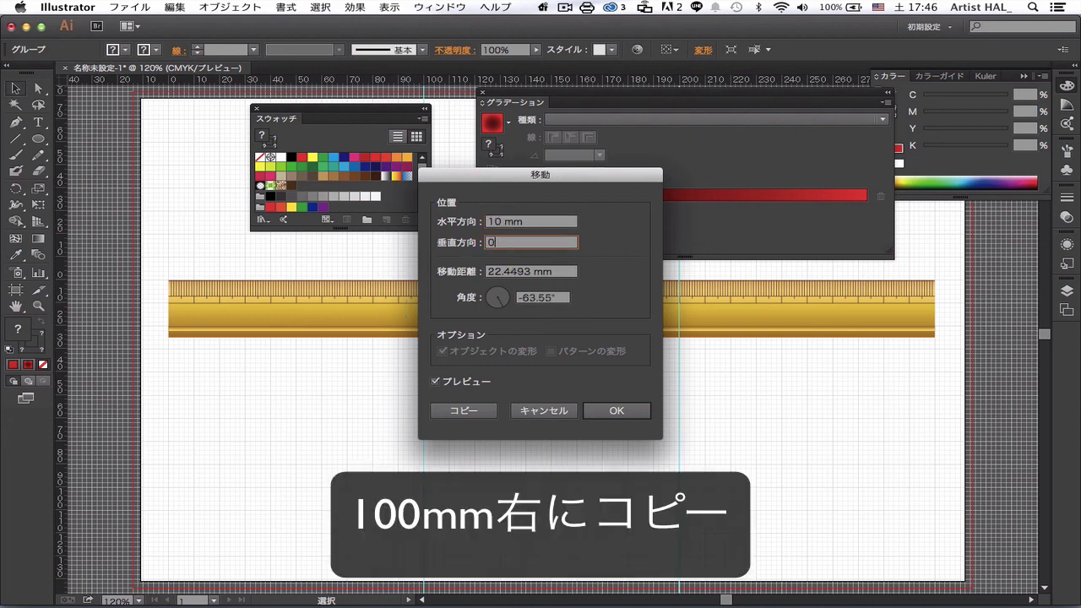
{"action": "key", "text": "Tab"}
{"action": "left_click", "coordinate": [504, 223]}
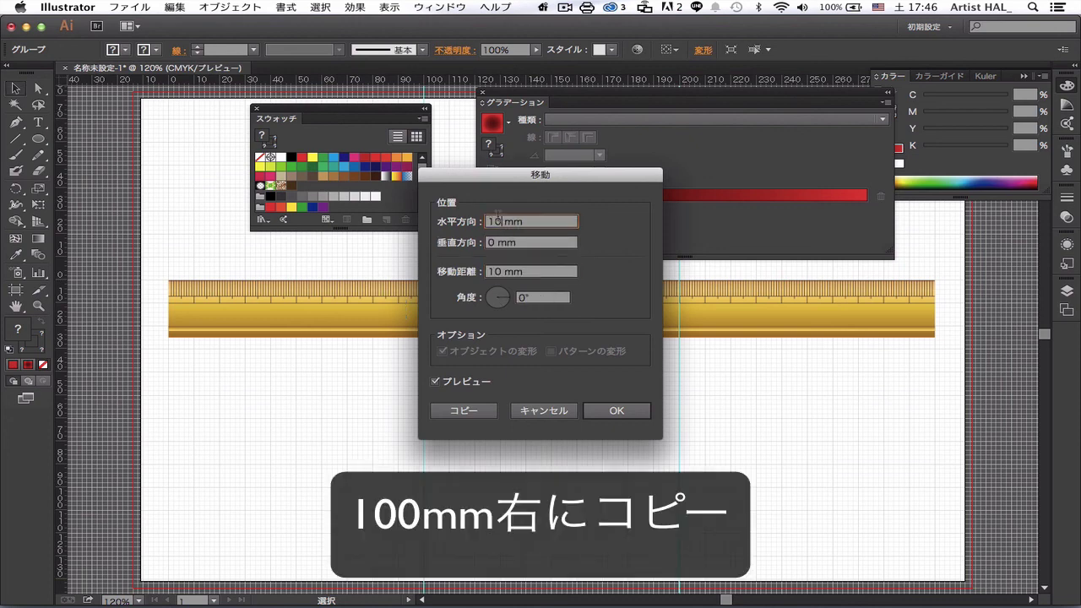
{"action": "type", "text": "0"}
{"action": "key", "text": "Tab"}
{"action": "left_click", "coordinate": [476, 411]}
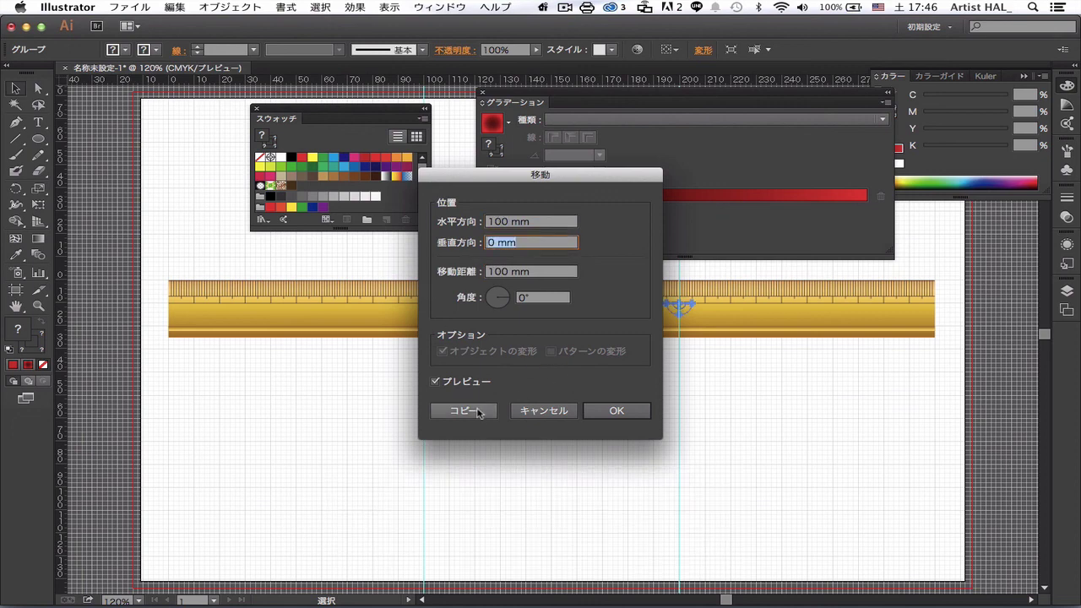
{"action": "left_click", "coordinate": [590, 441]}
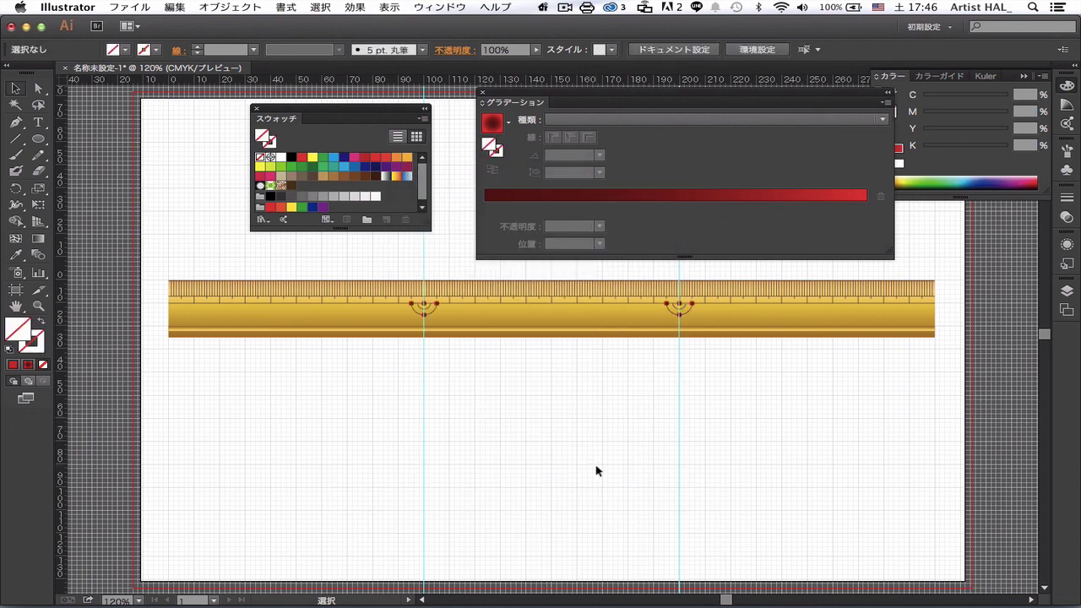
- Create a 2 mm circle and move it up onto the ruler's upper line
{"action": "left_click", "coordinate": [39, 139]}
{"action": "left_click", "coordinate": [295, 348]}
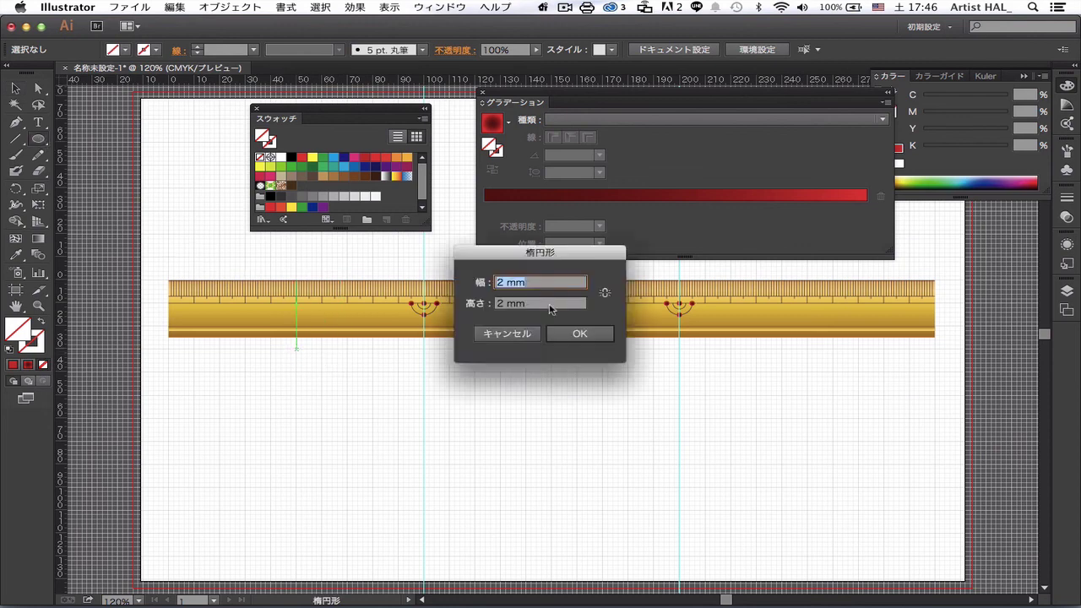
{"action": "left_click", "coordinate": [568, 334]}
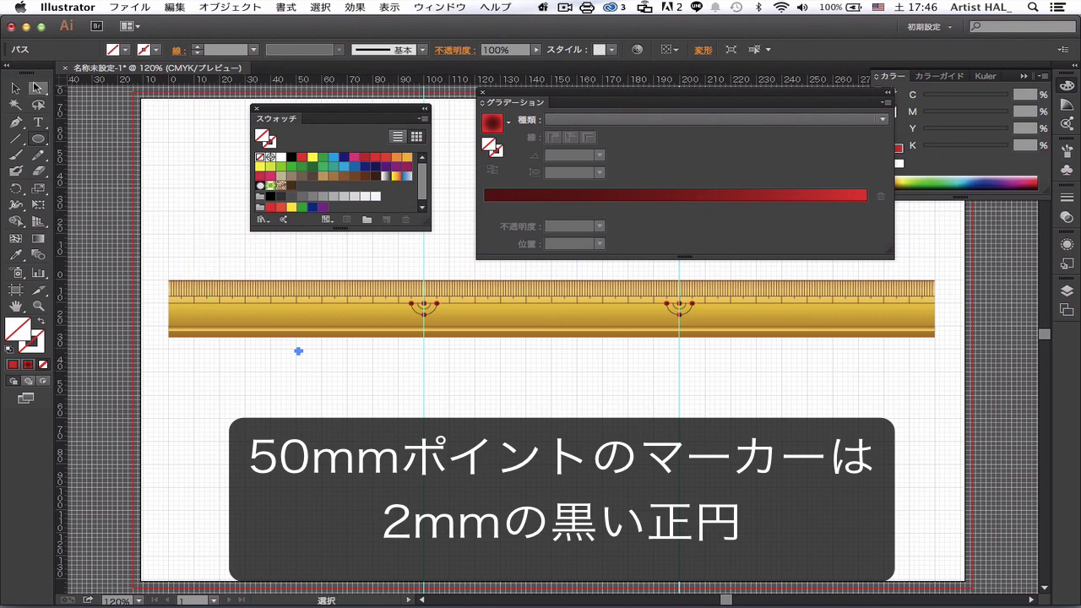
{"action": "left_click", "coordinate": [16, 88]}
{"action": "left_click_drag", "start_coordinate": [298, 351], "coordinate": [295, 305]}
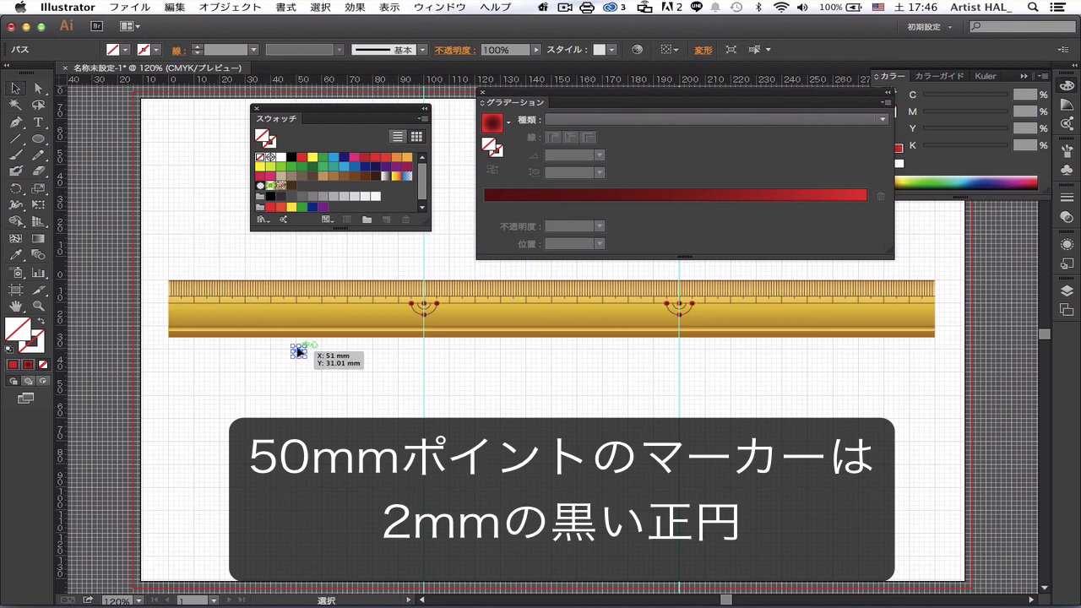
{"action": "key", "text": "z"}
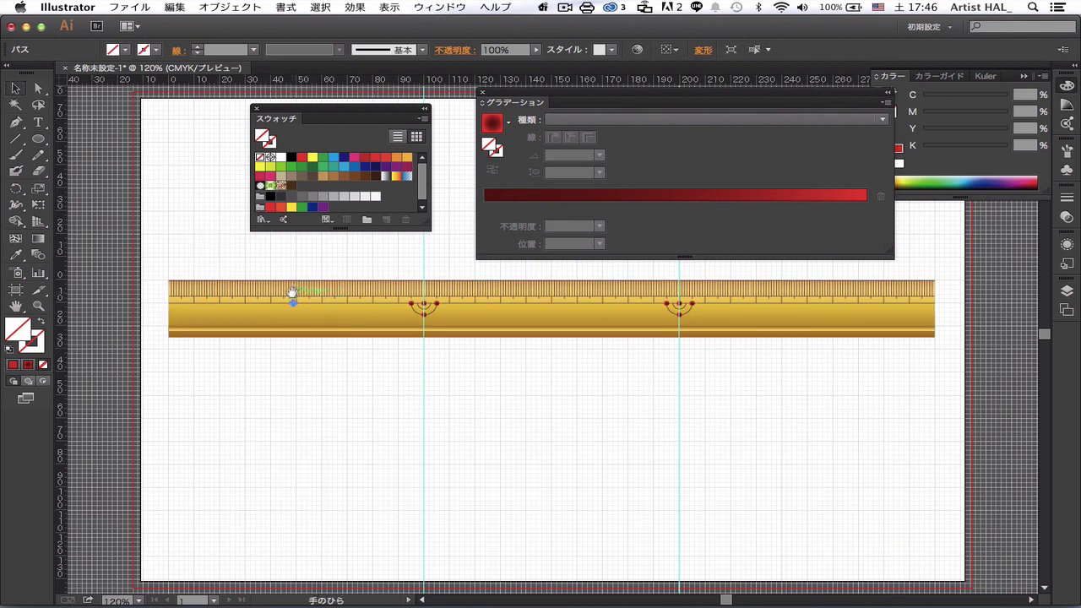
{"action": "left_click_drag", "start_coordinate": [270, 279], "coordinate": [335, 347]}
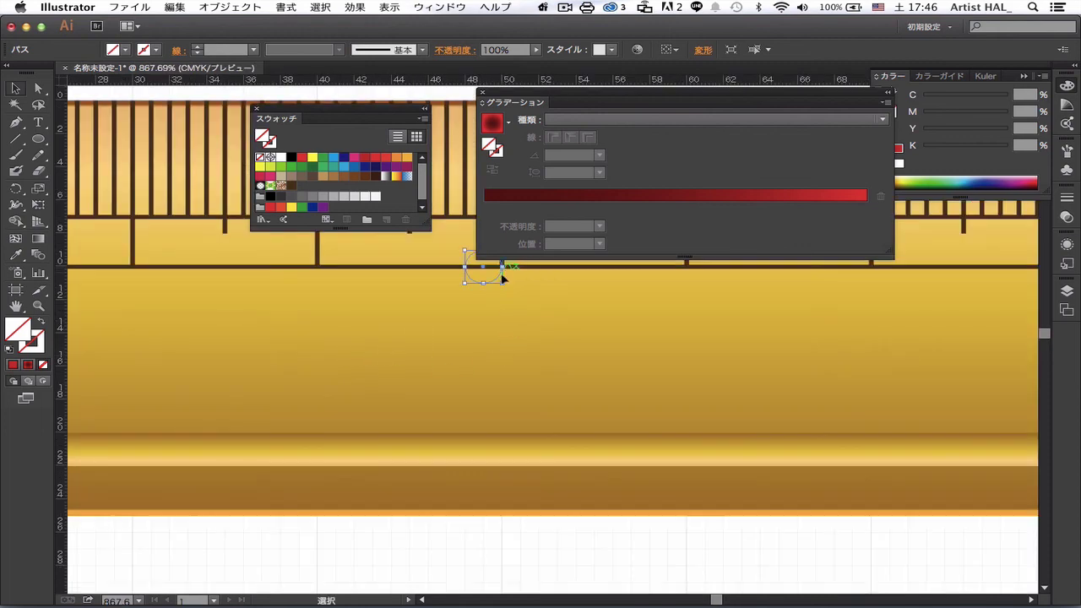
{"action": "left_click_drag", "start_coordinate": [548, 312], "coordinate": [492, 408]}
{"action": "key", "text": "v"}
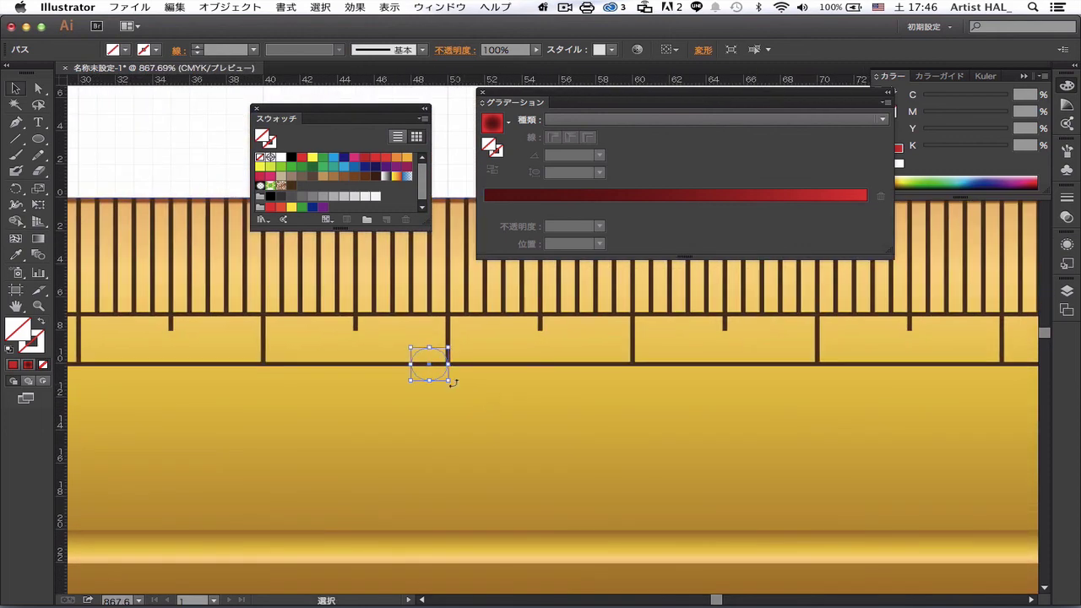
- Fill the dot with solid black K100 and nudge it onto the 50 mm tick
{"action": "left_click", "coordinate": [12, 363]}
{"action": "left_click_drag", "start_coordinate": [927, 150], "coordinate": [1020, 151]}
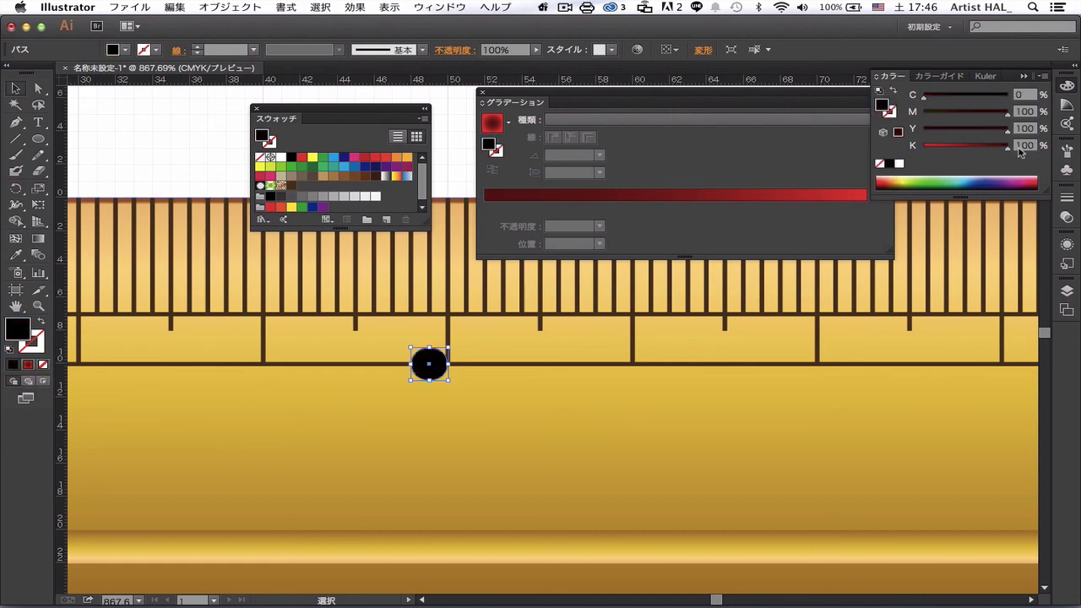
{"action": "mouse_move", "coordinate": [966, 112]}
{"action": "left_mouse_down"}
{"action": "mouse_move", "coordinate": [924, 112]}
{"action": "mouse_move", "coordinate": [917, 128]}
{"action": "left_mouse_up"}
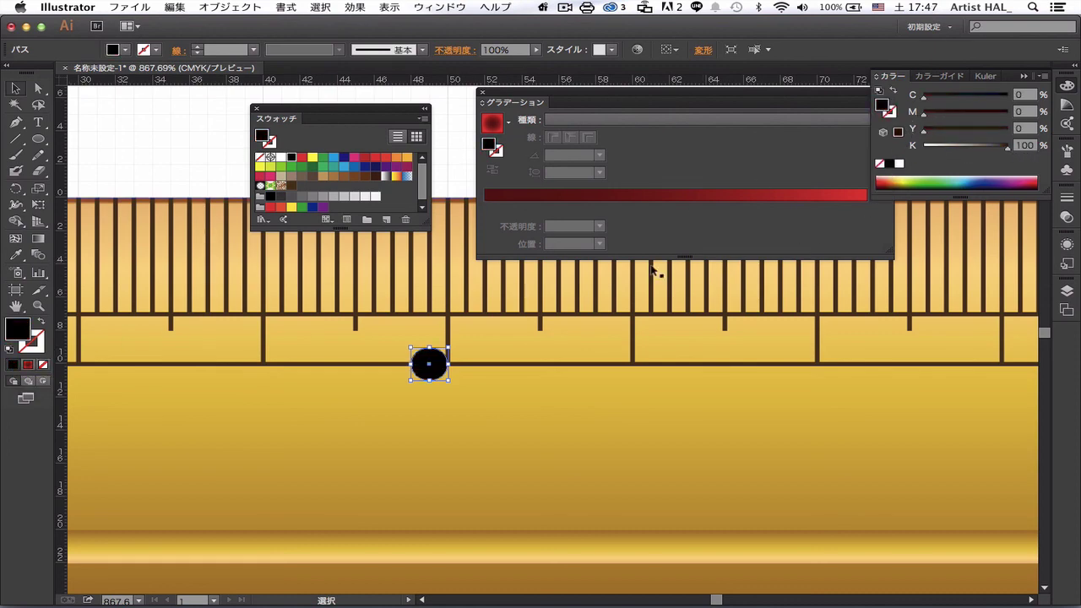
{"action": "left_click_drag", "start_coordinate": [436, 370], "coordinate": [453, 369]}
{"action": "left_click", "coordinate": [157, 154]}
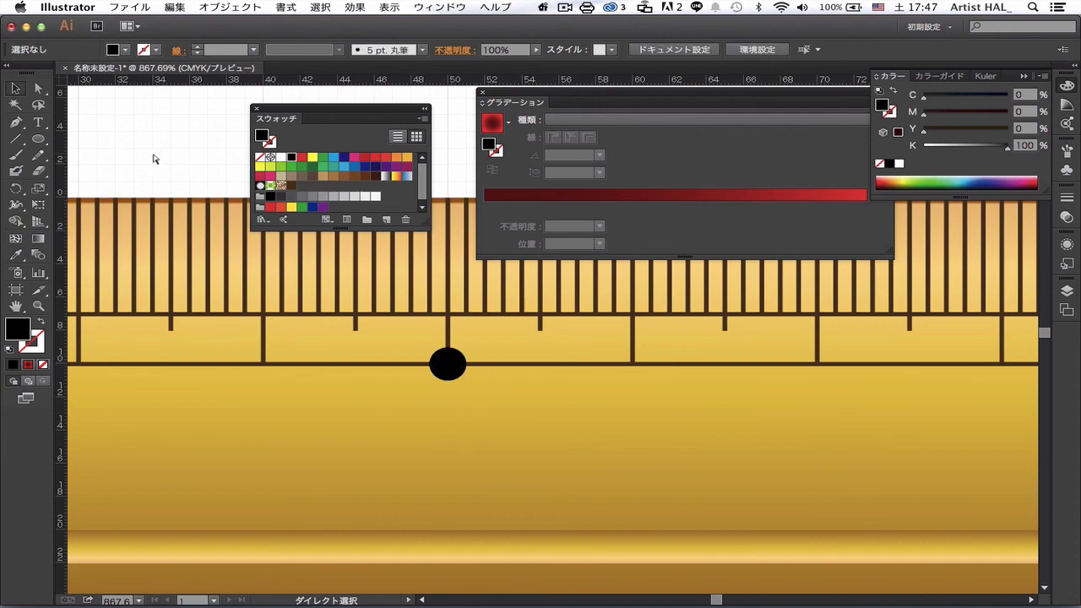
{"action": "key", "text": "super+0"}
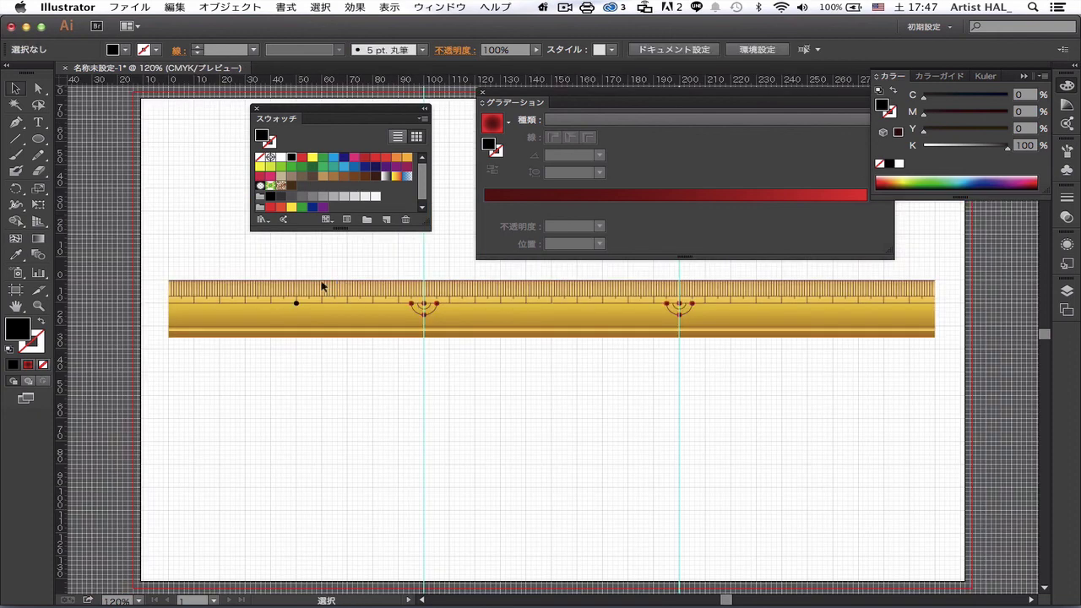
- Copy the black dot 100 mm right twice, adding dots at 150 mm and 250 mm
{"action": "left_click", "coordinate": [296, 303]}
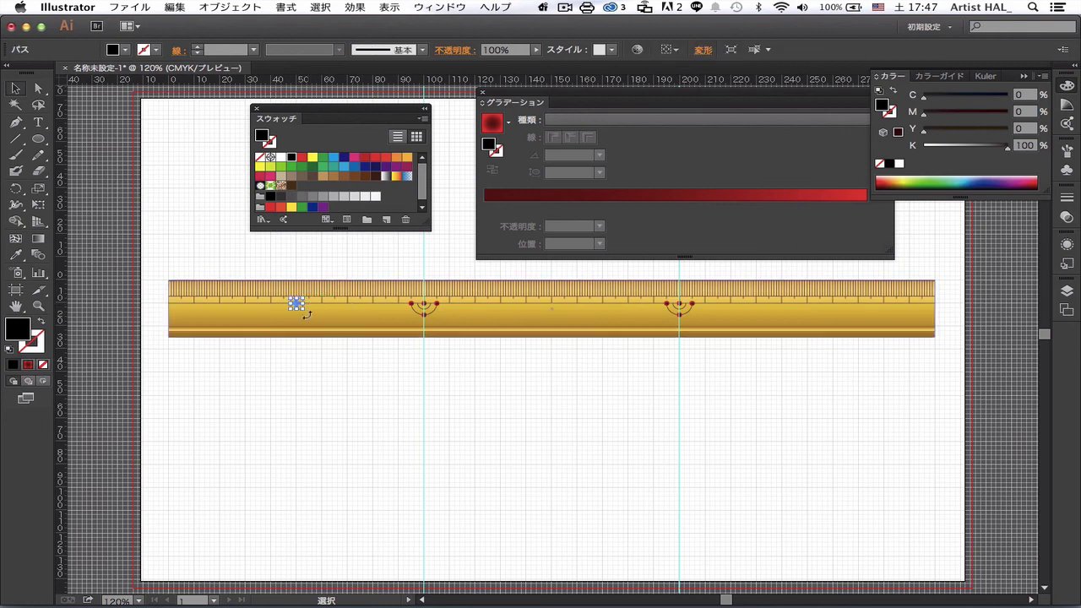
{"action": "double_click", "coordinate": [16, 88]}
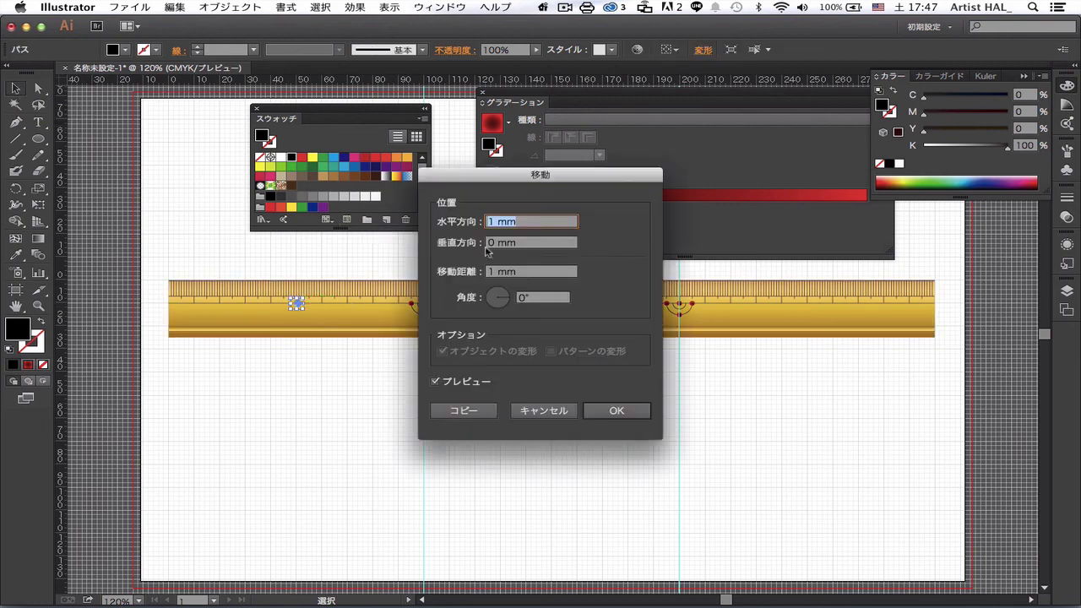
{"action": "type", "text": "100"}
{"action": "left_click", "coordinate": [486, 414]}
{"action": "key", "text": "ctrl+d"}
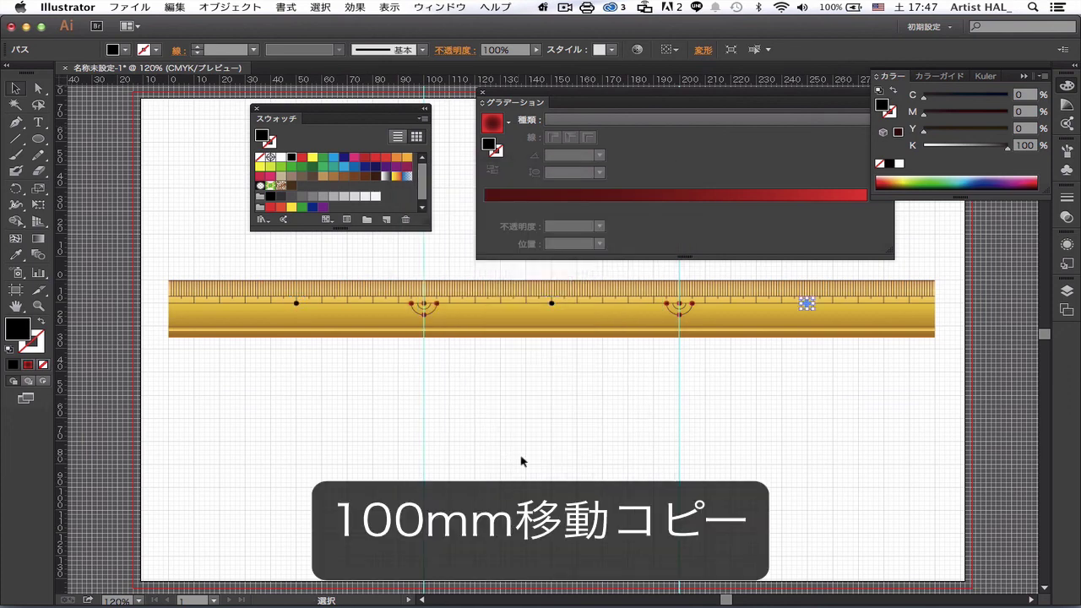
{"action": "left_click", "coordinate": [530, 460]}
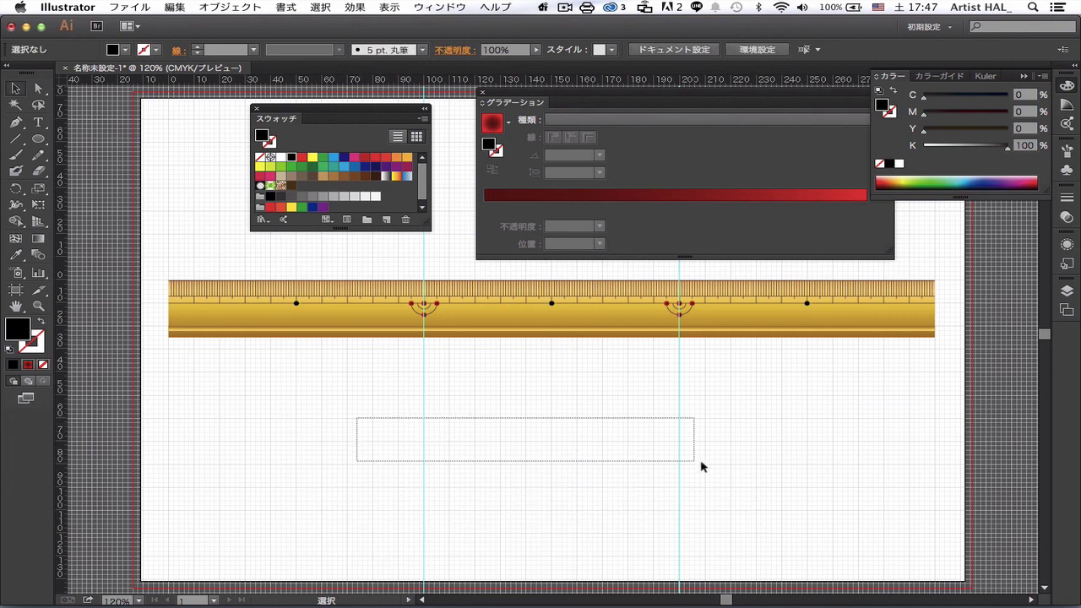
- Delete both vertical guides and group all ruler parts into one object
{"action": "left_click_drag", "start_coordinate": [357, 417], "coordinate": [707, 468]}
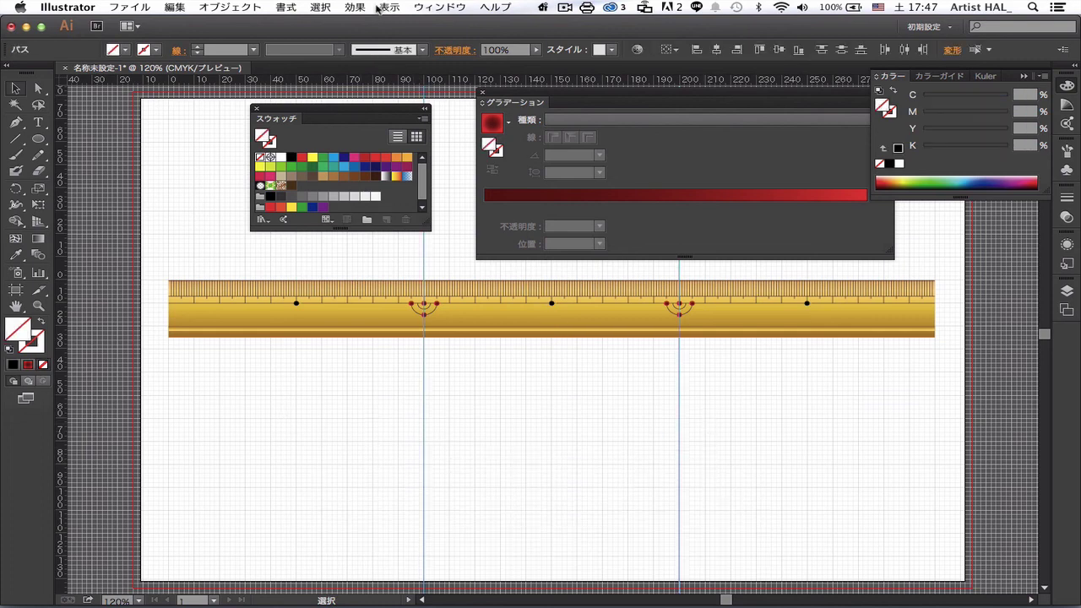
{"action": "key", "text": "Delete"}
{"action": "mouse_move", "coordinate": [152, 374]}
{"action": "left_mouse_down"}
{"action": "mouse_move", "coordinate": [713, 331]}
{"action": "mouse_move", "coordinate": [958, 273]}
{"action": "left_mouse_up"}
{"action": "left_click", "coordinate": [224, 7]}
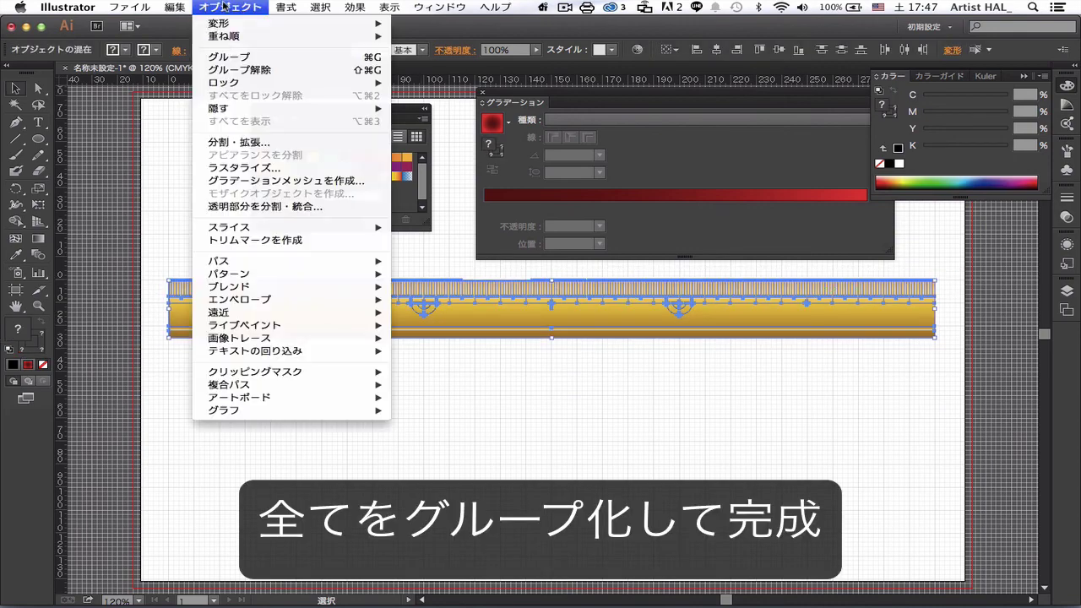
{"action": "left_click", "coordinate": [245, 57]}
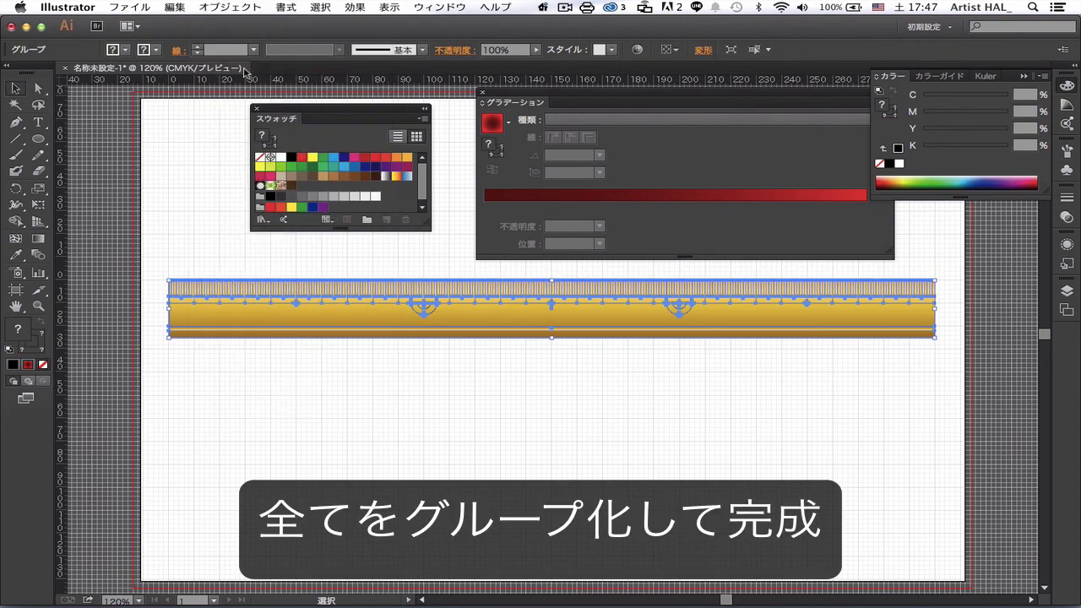
{"action": "left_click", "coordinate": [411, 430]}
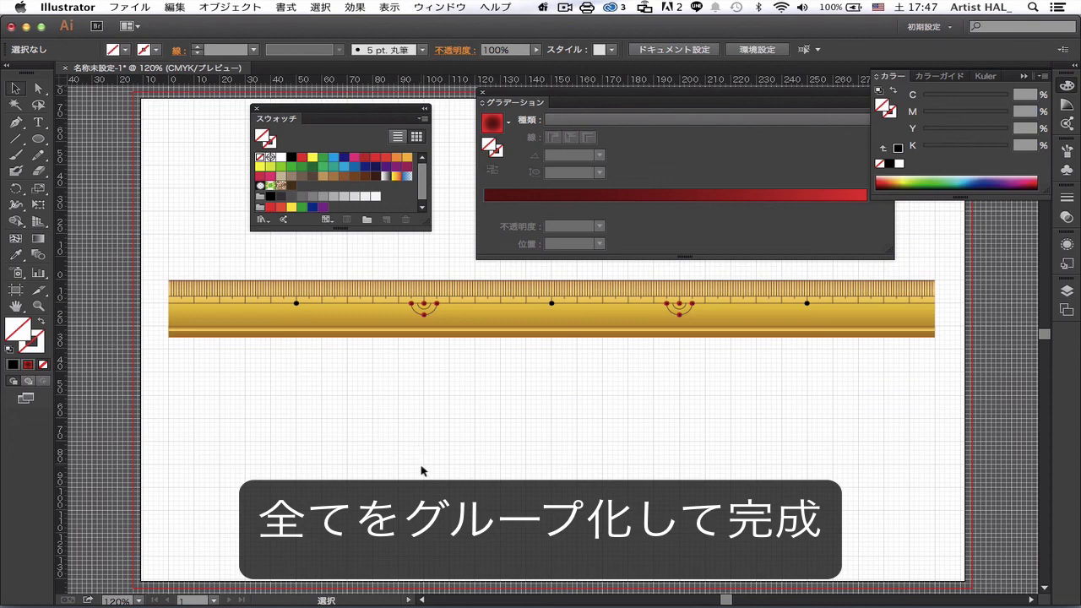